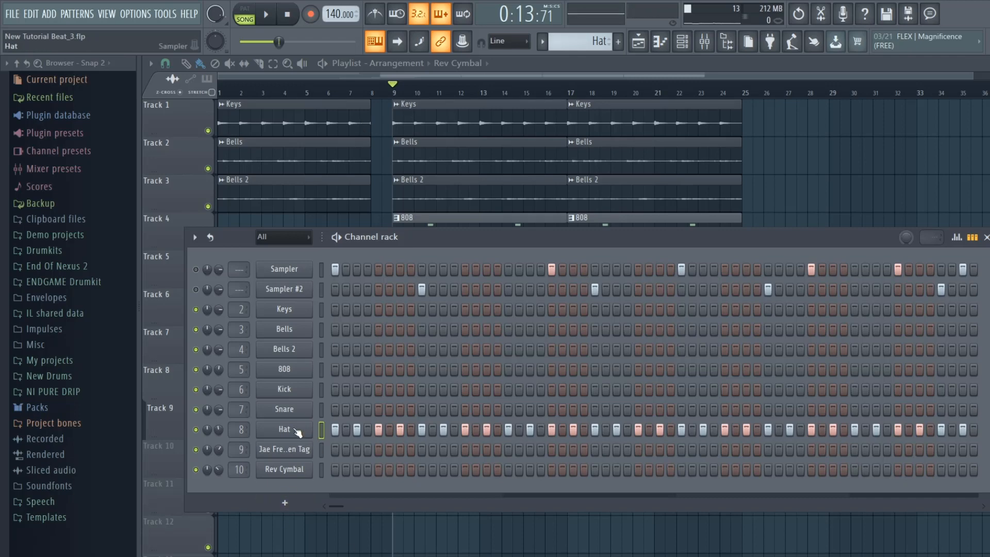
Cut the existing steps from the Hat channel and fill each 2 steps to lay down the basic hat pattern
{"action": "right_click", "coordinate": [297, 432]}
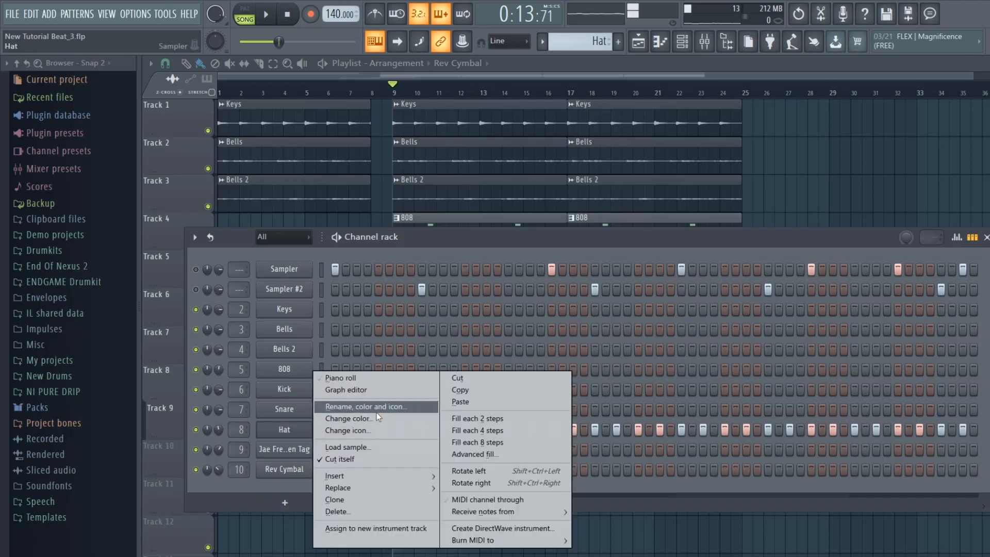
{"action": "left_click", "coordinate": [286, 431]}
{"action": "right_click", "coordinate": [291, 435]}
{"action": "left_click", "coordinate": [503, 380]}
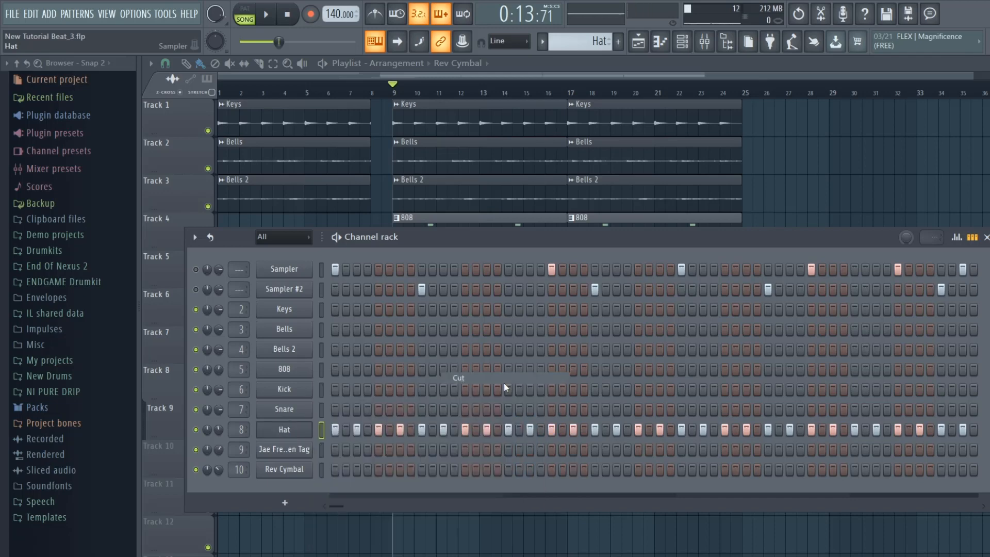
{"action": "right_click", "coordinate": [293, 436]}
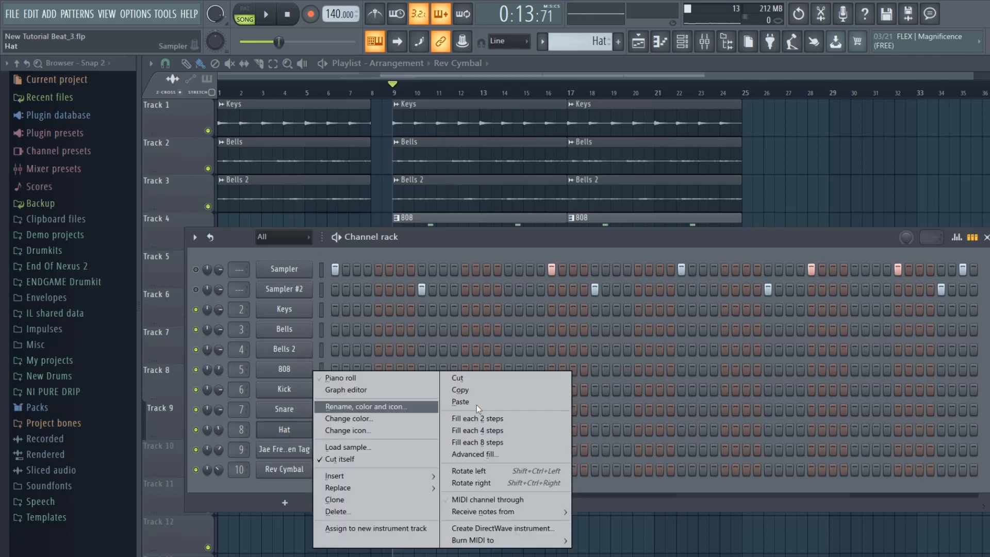
{"action": "left_click", "coordinate": [533, 418]}
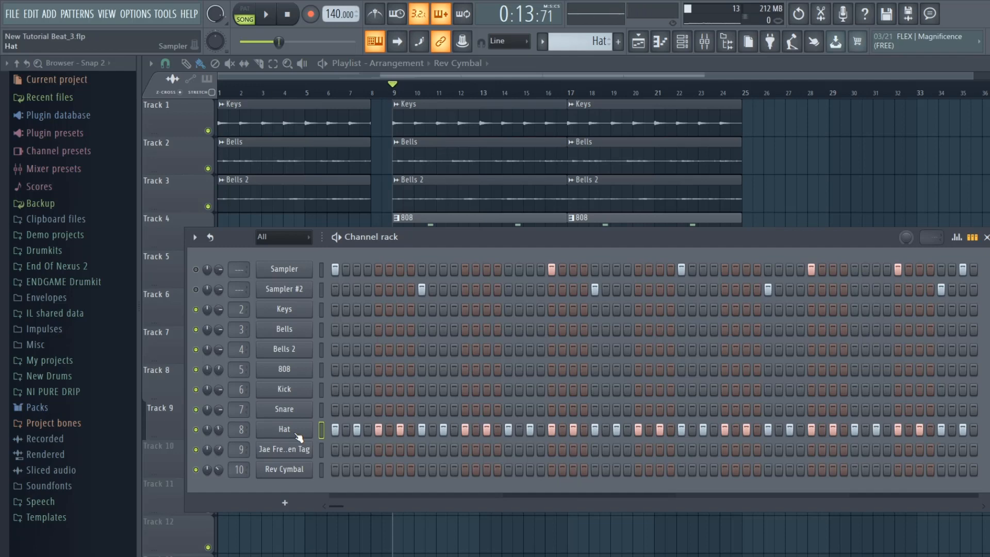
Open the Hat channel's notes in the piano roll and audition the C5 key
{"action": "right_click", "coordinate": [297, 436]}
{"action": "left_click", "coordinate": [345, 378]}
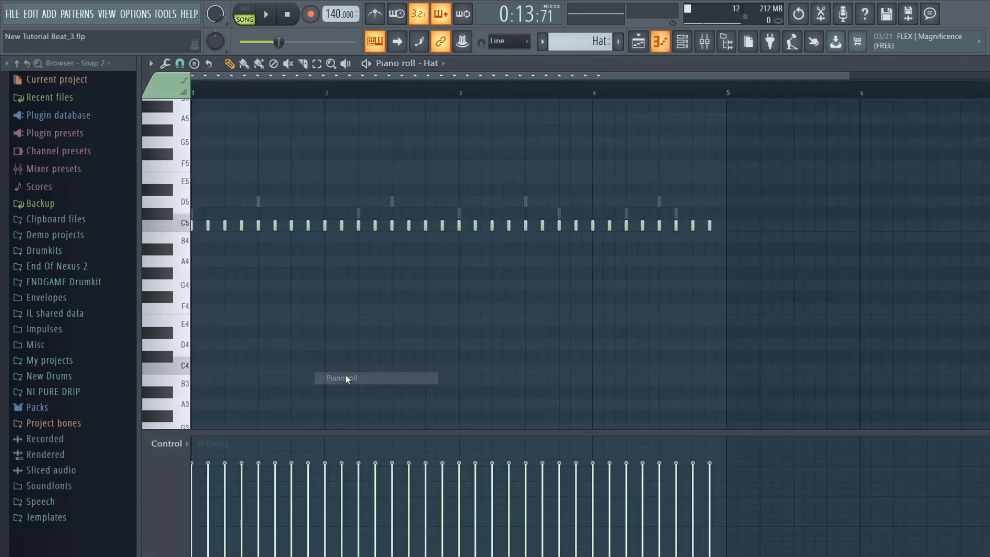
{"action": "left_click", "coordinate": [170, 223]}
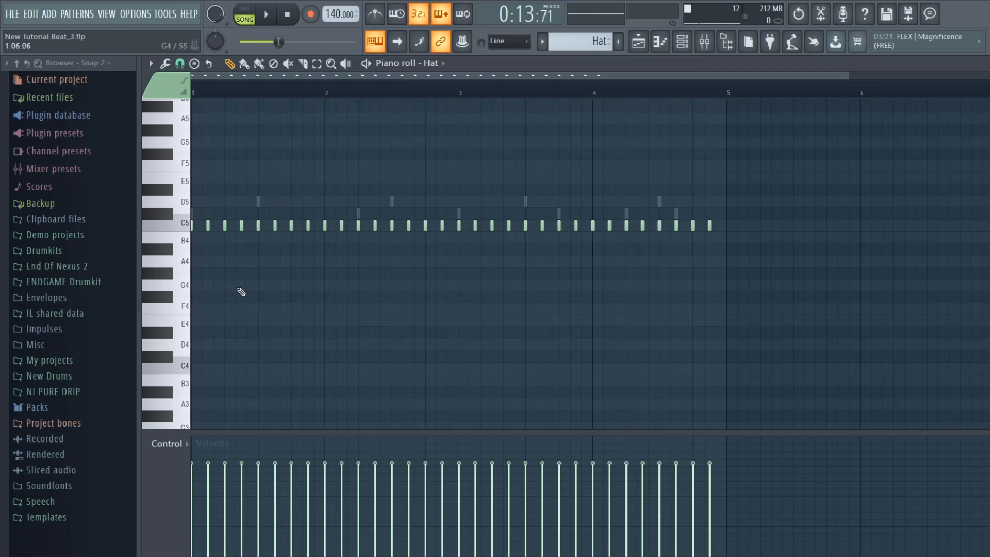
{"action": "scroll", "coordinate": [178, 203], "scroll_direction": "up", "scroll_amount": 2}
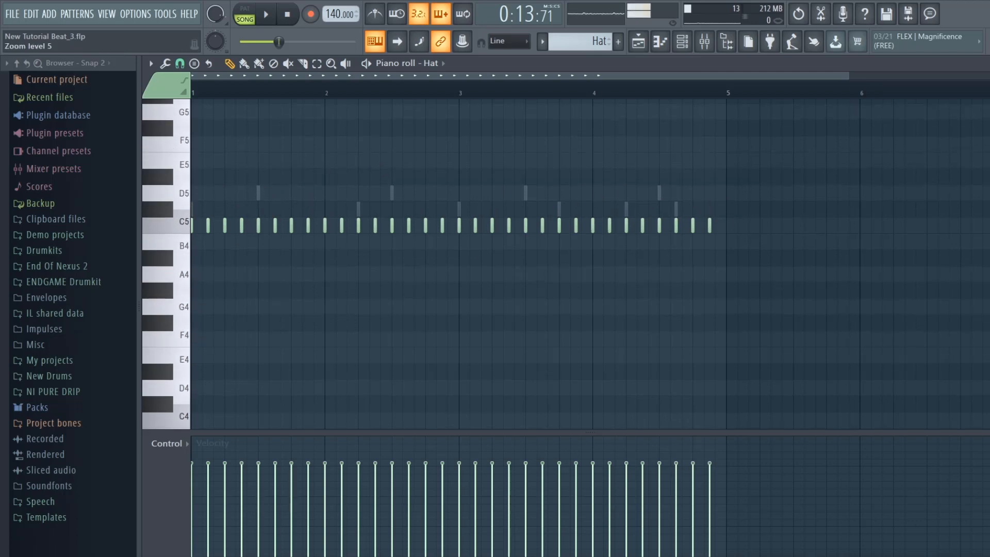
Extend the last C5 hat note to the start of bar 5 and articulate the pattern so every note reaches the following one
{"action": "left_click_drag", "start_coordinate": [851, 74], "coordinate": [689, 74]}
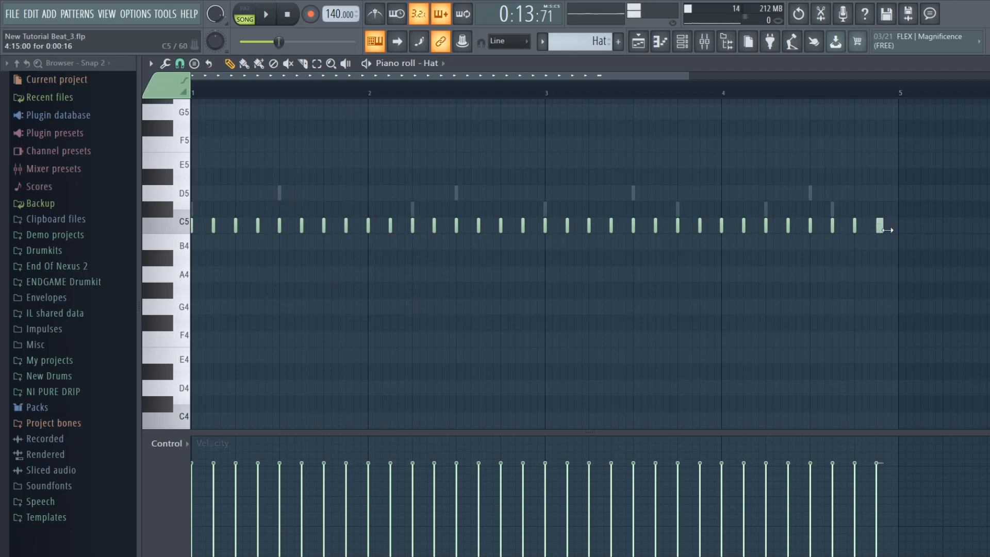
{"action": "left_click_drag", "start_coordinate": [887, 230], "coordinate": [898, 231]}
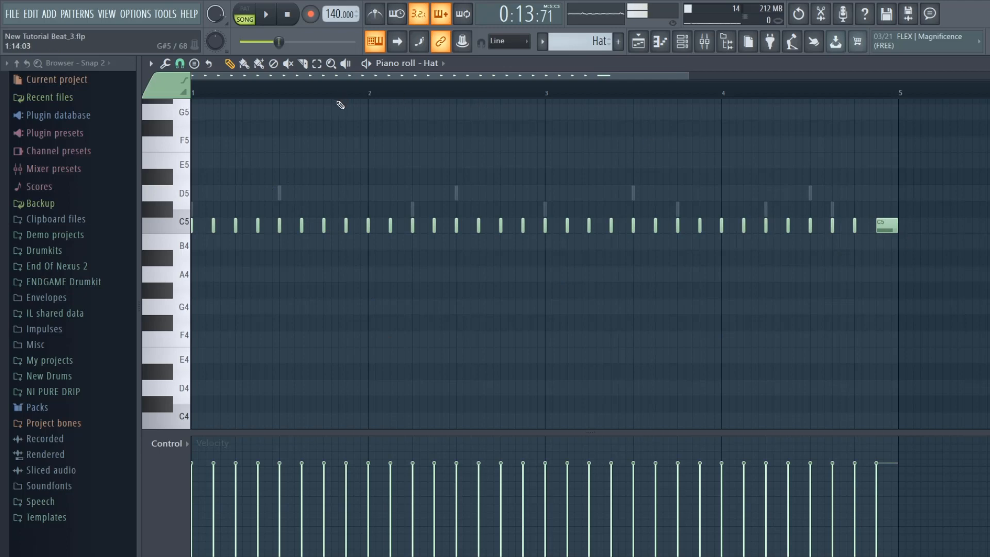
{"action": "key", "text": "alt+r"}
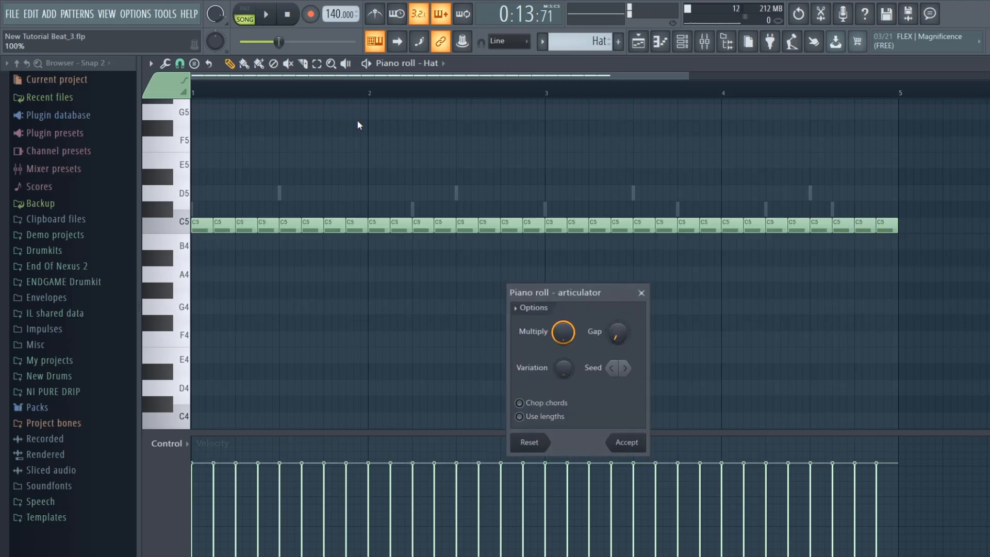
{"action": "left_click", "coordinate": [624, 442]}
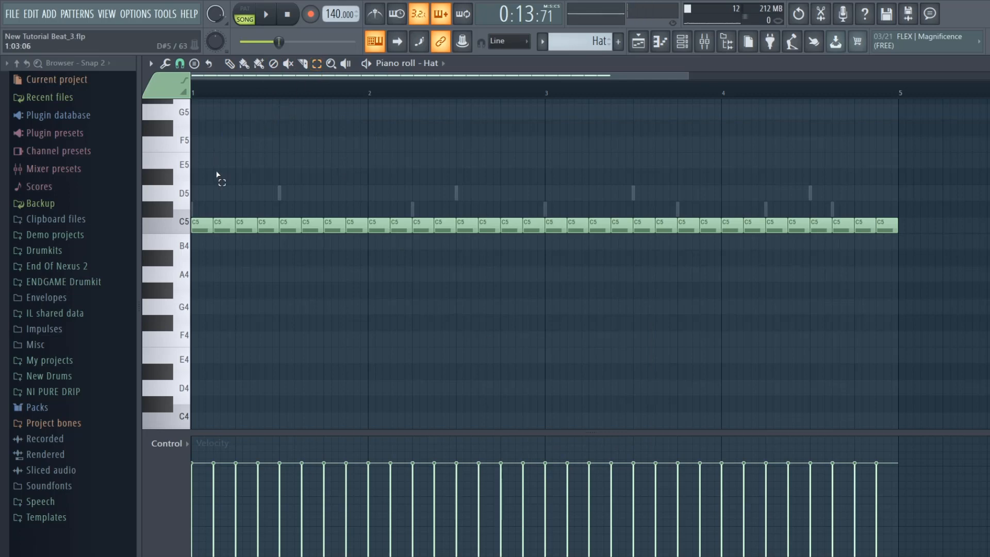
Select the C5 hat notes that line up with the ghost notes of the two Sampler channels across all four bars
{"action": "left_click_drag", "start_coordinate": [199, 205], "coordinate": [201, 245]}
{"action": "left_click_drag", "start_coordinate": [287, 208], "coordinate": [293, 261]}
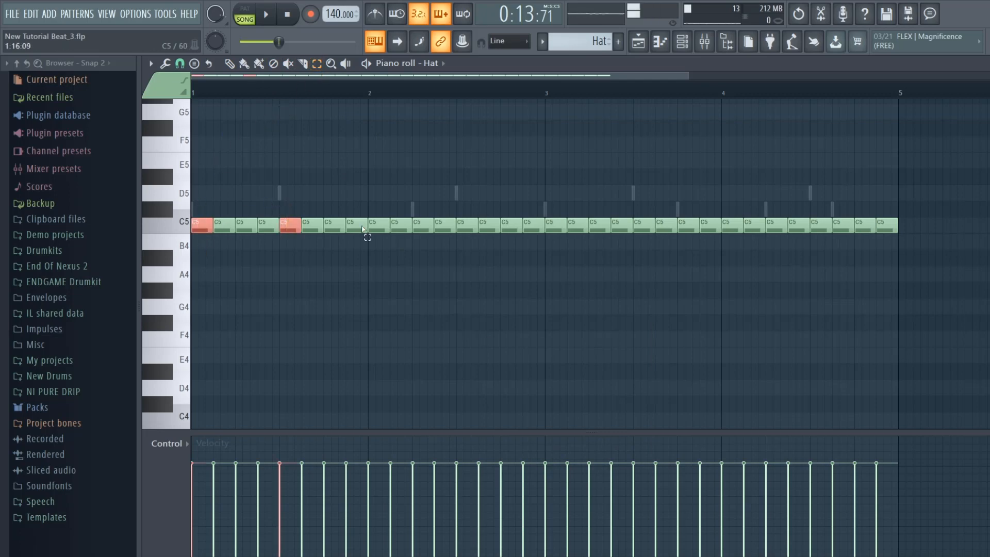
{"action": "left_click_drag", "start_coordinate": [416, 202], "coordinate": [432, 242]}
{"action": "left_click_drag", "start_coordinate": [464, 199], "coordinate": [475, 241]}
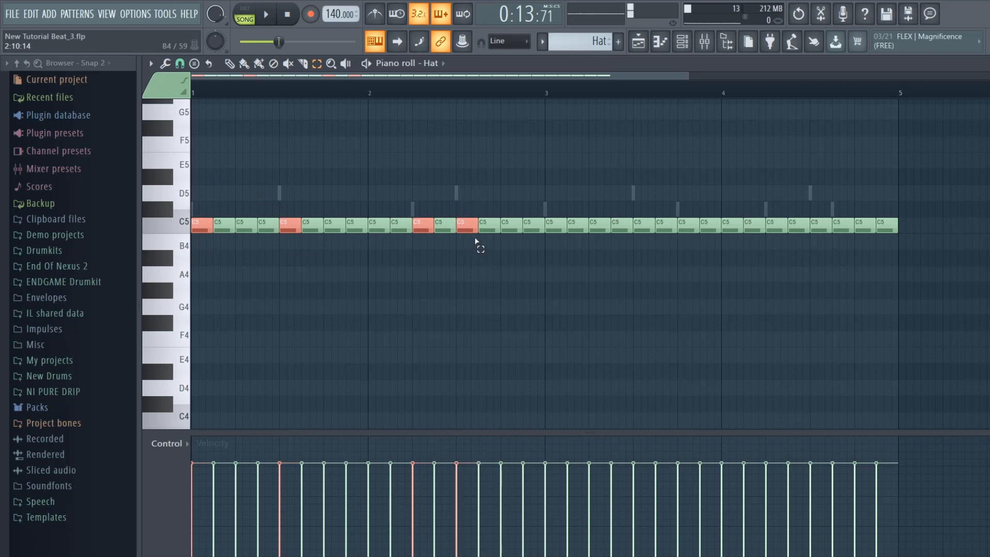
{"action": "left_click_drag", "start_coordinate": [548, 203], "coordinate": [573, 264]}
{"action": "left_click", "coordinate": [577, 225], "text": "ctrl+shift"}
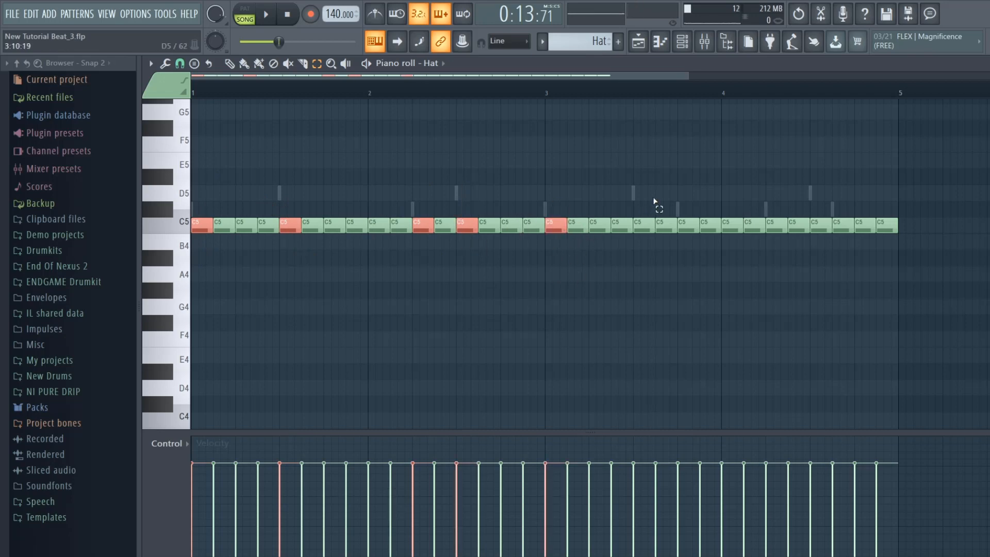
{"action": "left_click_drag", "start_coordinate": [643, 203], "coordinate": [647, 245]}
{"action": "left_click", "coordinate": [686, 227], "text": "ctrl+shift"}
{"action": "left_click_drag", "start_coordinate": [772, 215], "coordinate": [775, 234]}
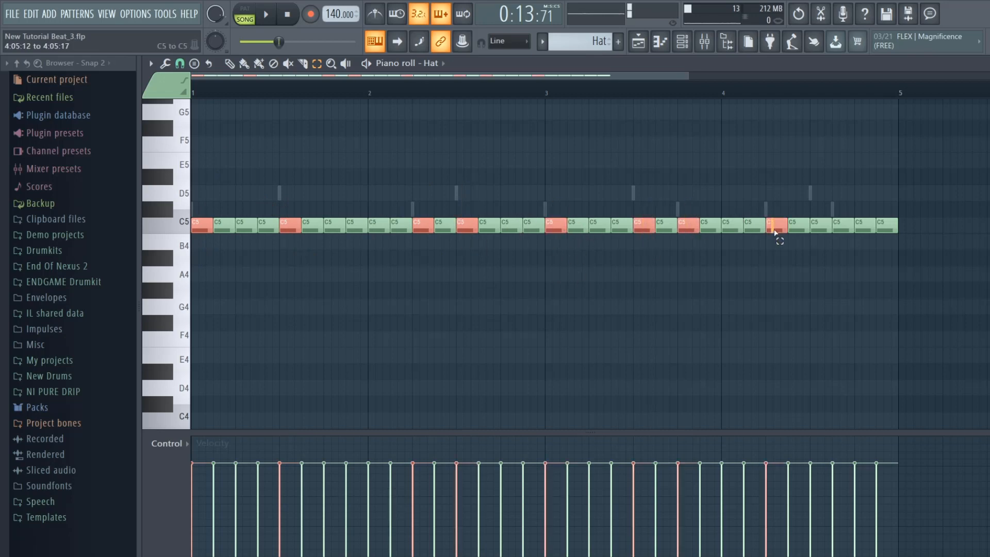
{"action": "left_click", "coordinate": [815, 225], "text": "ctrl+shift"}
{"action": "left_click", "coordinate": [840, 223], "text": "ctrl+shift"}
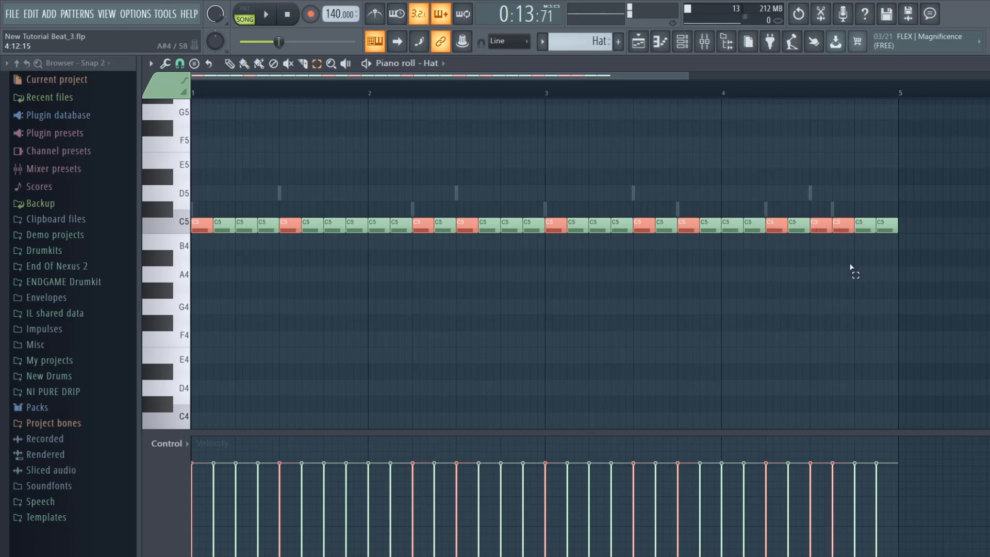
Add the last hat note of each of the four bars to the selection
{"action": "left_click", "coordinate": [887, 225], "text": "ctrl+shift"}
{"action": "left_click", "coordinate": [534, 225], "text": "ctrl+shift"}
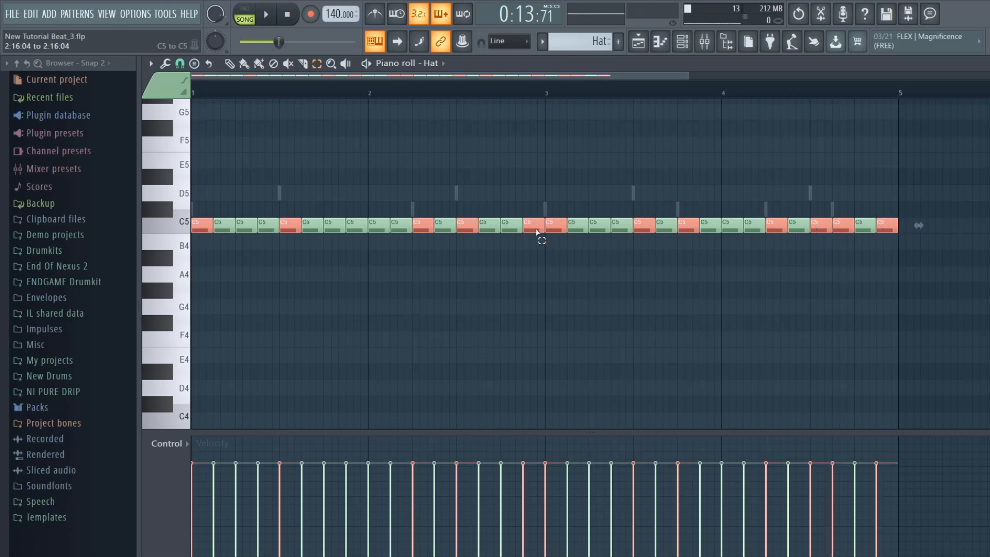
{"action": "left_click", "coordinate": [710, 224], "text": "ctrl+shift"}
{"action": "left_click", "coordinate": [356, 225], "text": "ctrl+shift"}
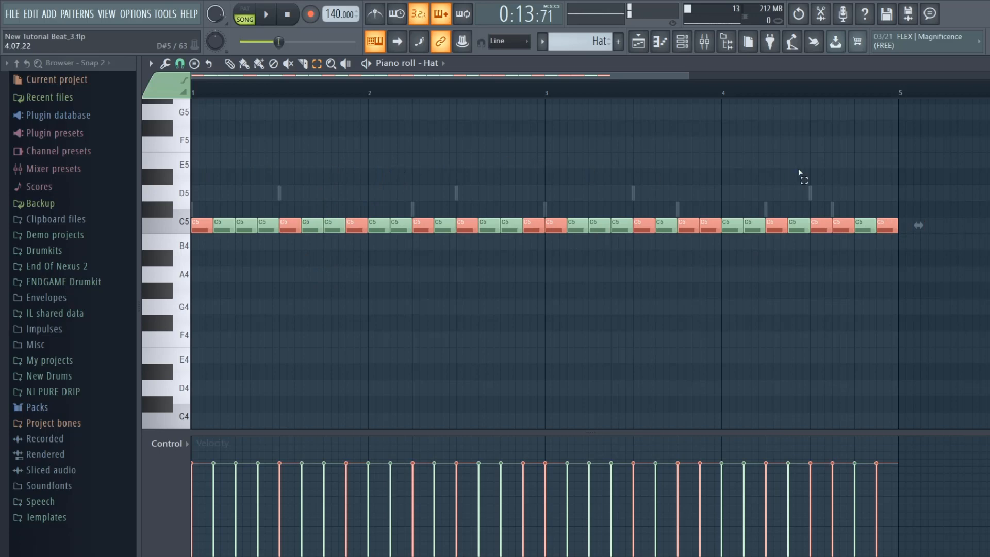
Add the second hat note of bars 1 and 3 to the selection, and clear the whole selection
{"action": "left_click", "coordinate": [220, 227], "text": "ctrl+shift"}
{"action": "left_click", "coordinate": [397, 231], "text": "ctrl+shift"}
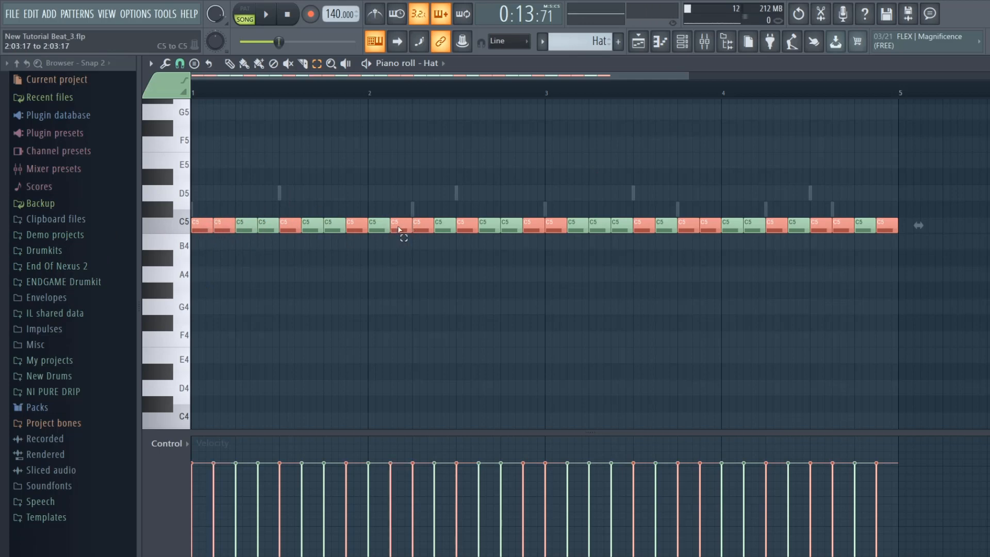
{"action": "left_click", "coordinate": [392, 230], "text": "ctrl+shift"}
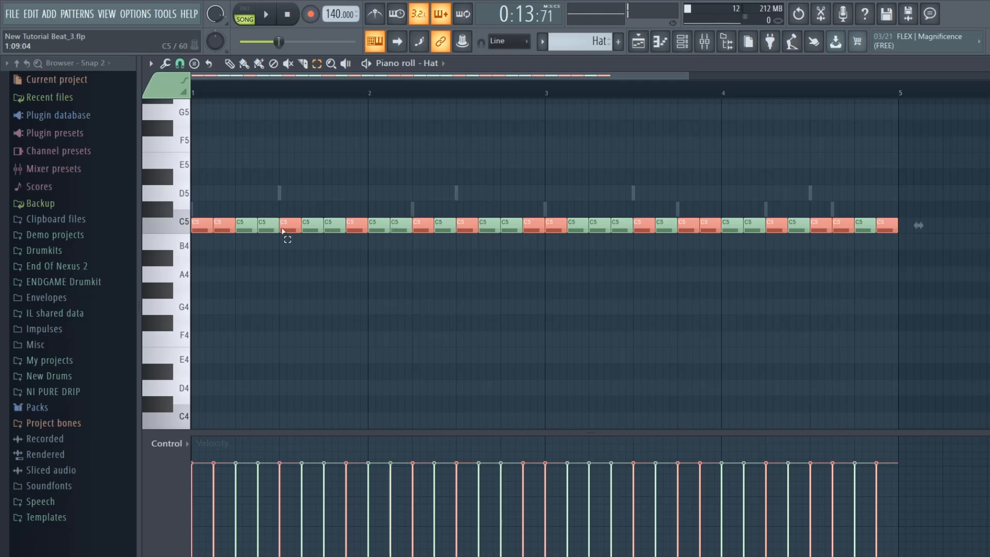
{"action": "left_click", "coordinate": [578, 229], "text": "ctrl+shift"}
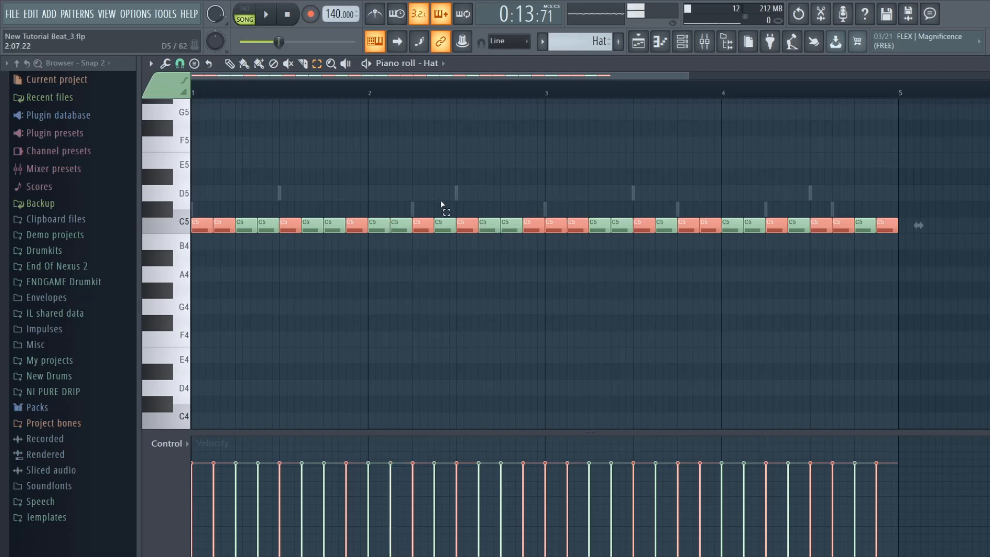
{"action": "left_click", "coordinate": [380, 278], "text": "ctrl"}
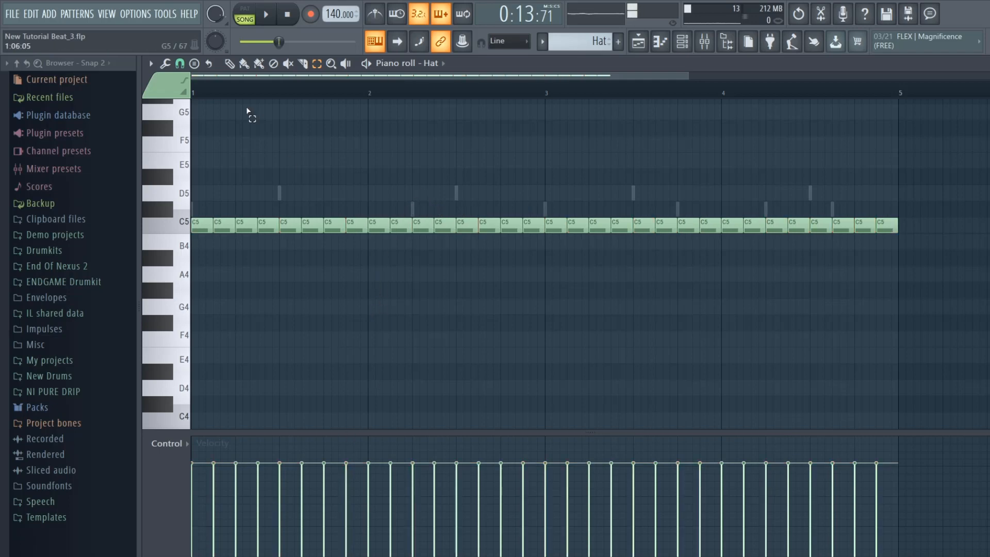
Review the piano roll's snap-to-grid options, keeping 1/3 step, and switch to the Draw tool
{"action": "left_click", "coordinate": [184, 67]}
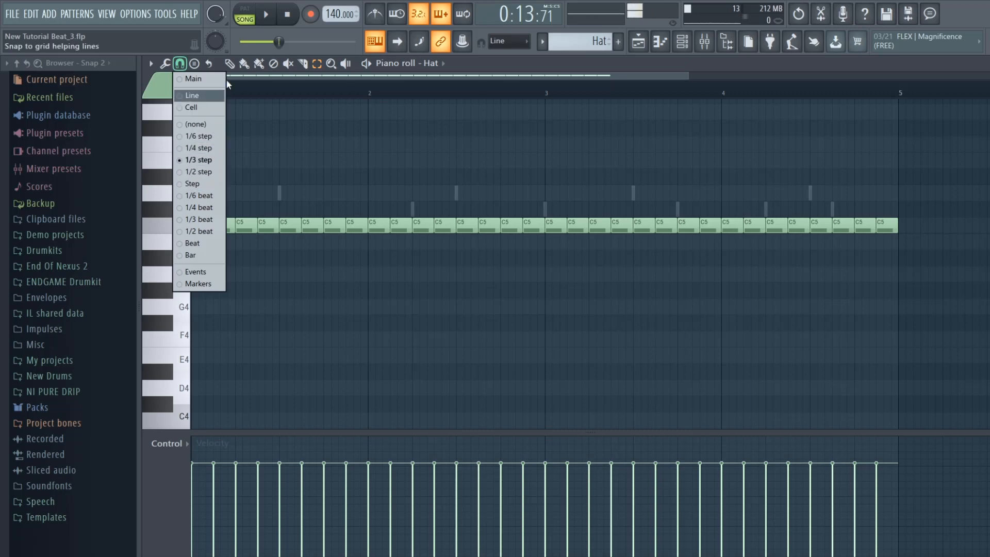
{"action": "left_click", "coordinate": [229, 63]}
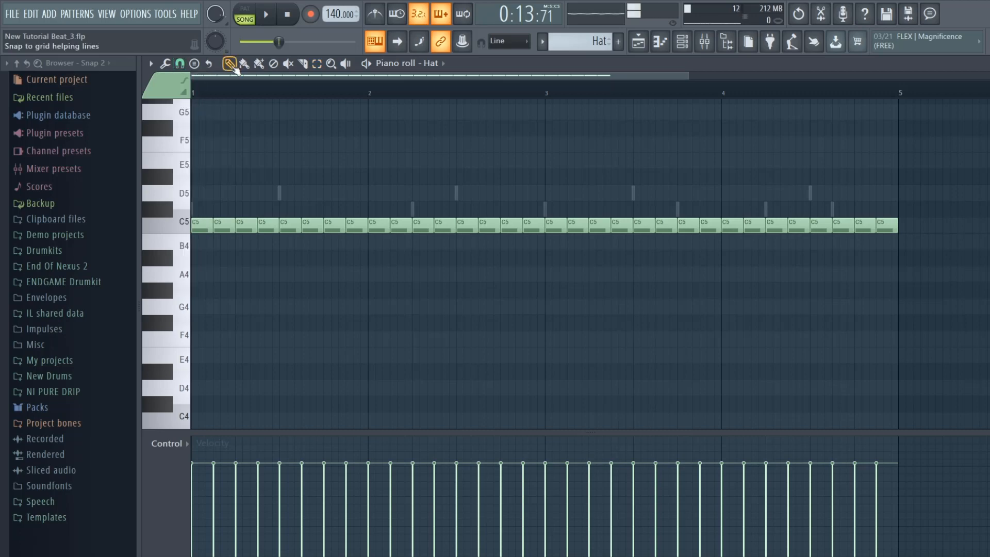
{"action": "left_click", "coordinate": [184, 78]}
{"action": "left_click", "coordinate": [179, 64]}
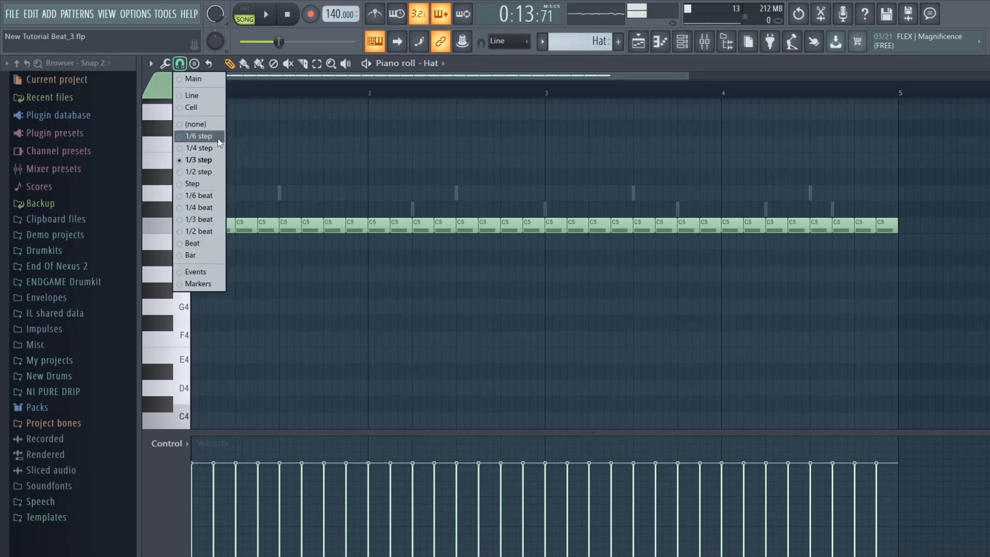
{"action": "left_click", "coordinate": [252, 147]}
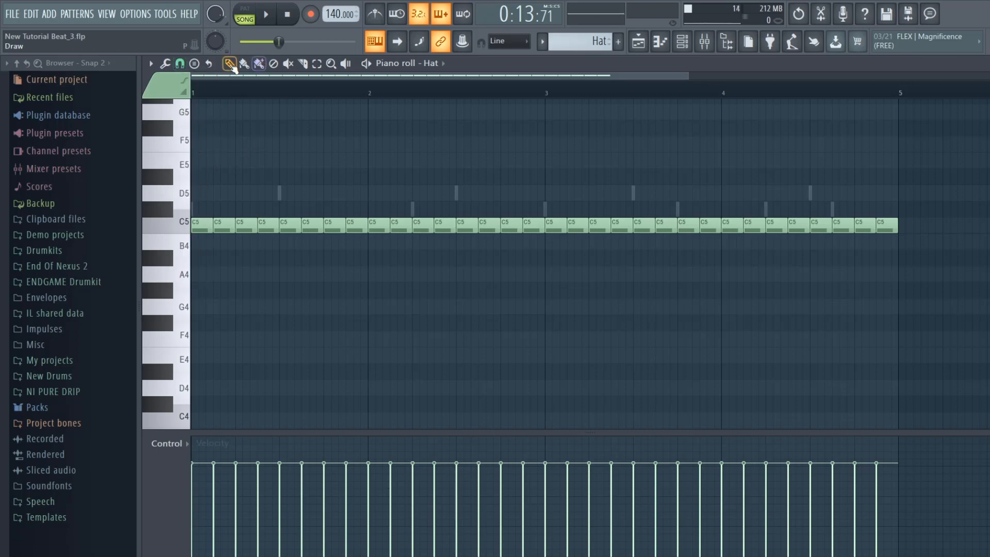
Draw a few short trial notes in the D#5 row of bar 1 and erase them
{"action": "left_click", "coordinate": [228, 176]}
{"action": "right_click", "coordinate": [241, 178]}
{"action": "left_click", "coordinate": [245, 177]}
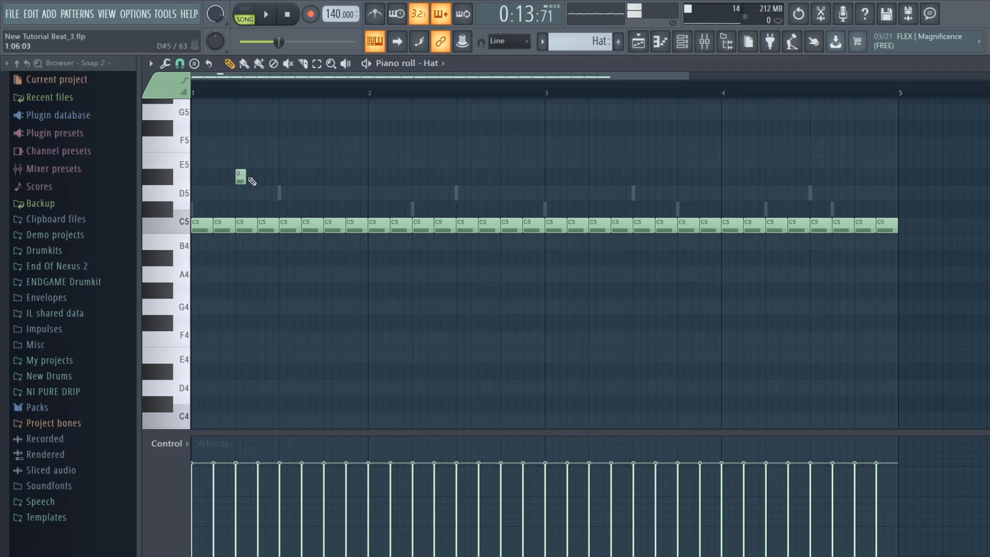
{"action": "left_click", "coordinate": [250, 179]}
{"action": "left_click", "coordinate": [263, 179]}
{"action": "right_click", "coordinate": [264, 178]}
{"action": "right_click", "coordinate": [252, 178]}
{"action": "right_click", "coordinate": [241, 176]}
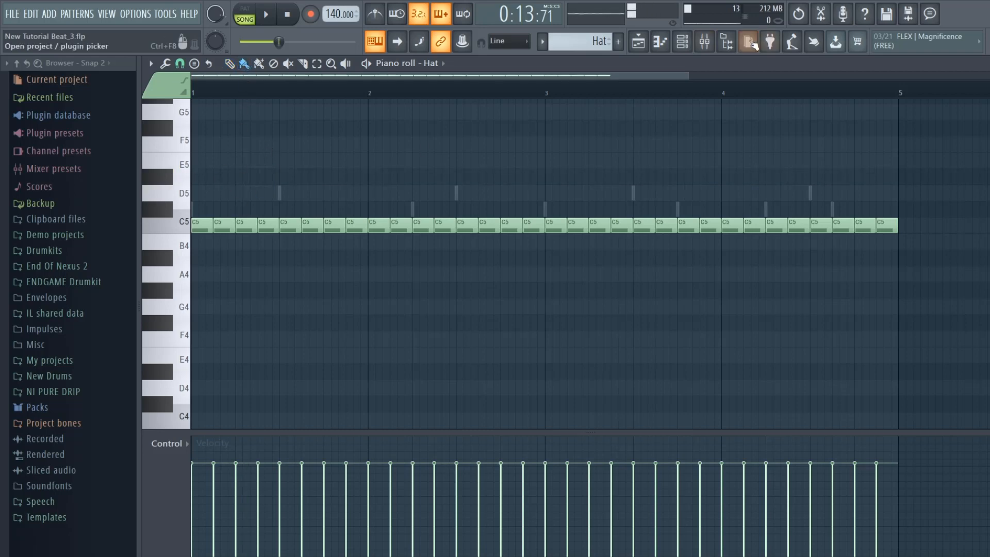
Replace the first C5 hat note with a roll of four 1/3-step notes at the start of bar 1, and close the piano roll
{"action": "left_click_drag", "start_coordinate": [688, 75], "coordinate": [411, 75]}
{"action": "right_click", "coordinate": [206, 228]}
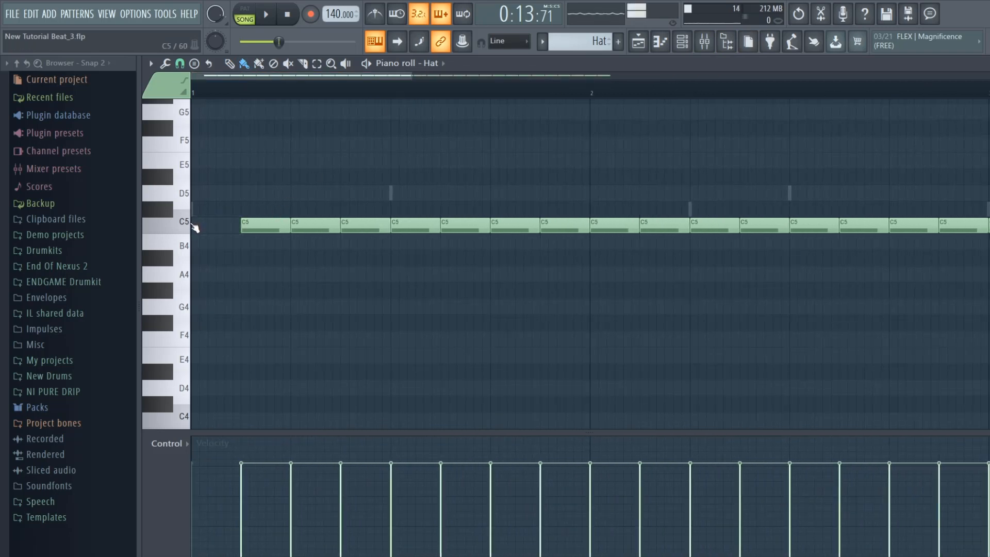
{"action": "left_click", "coordinate": [195, 226]}
{"action": "left_click_drag", "start_coordinate": [209, 231], "coordinate": [220, 228]}
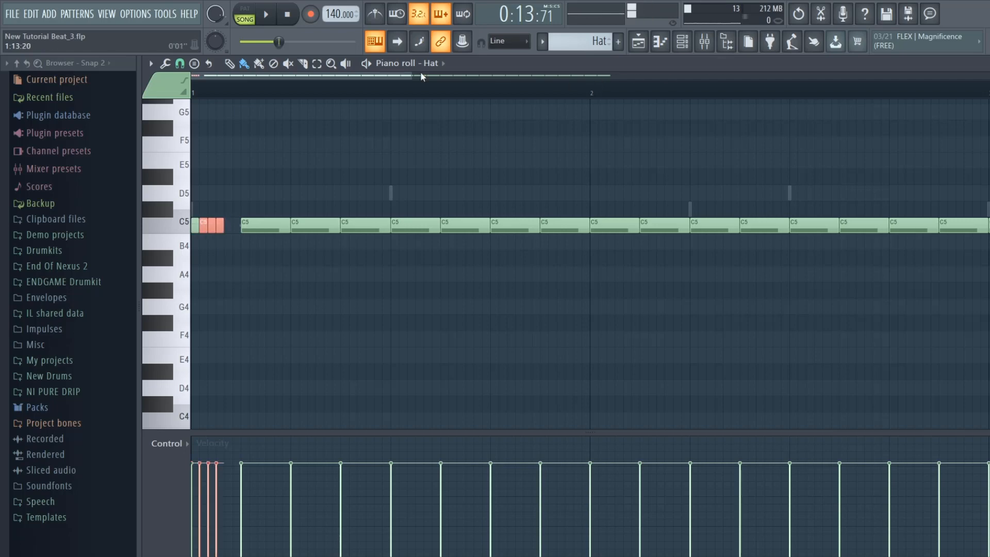
{"action": "left_click_drag", "start_coordinate": [411, 77], "coordinate": [605, 77]}
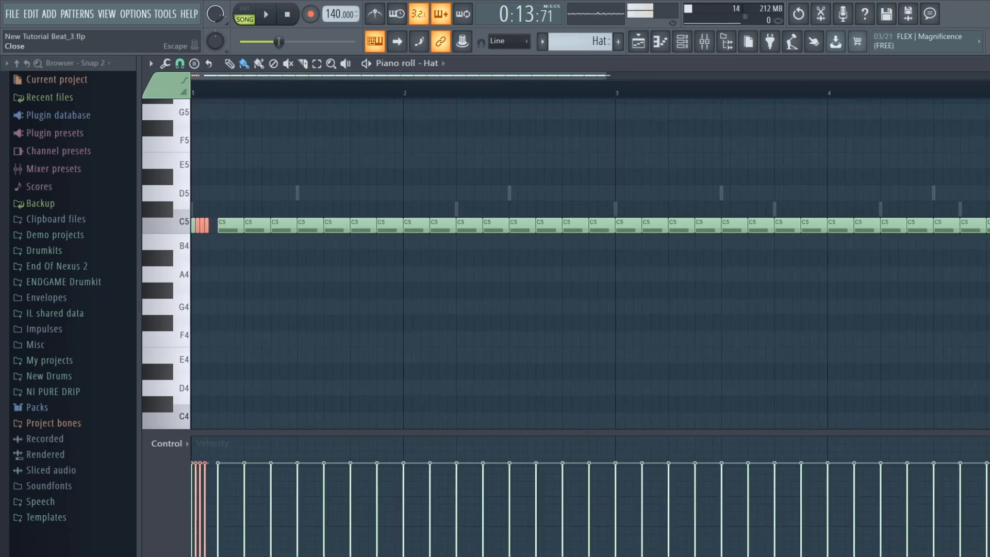
{"action": "left_click", "coordinate": [989, 63]}
Play the arrangement from bar 6 and check the Hat clip's notes in the piano roll during playback
{"action": "left_click", "coordinate": [331, 85]}
{"action": "key", "text": "space"}
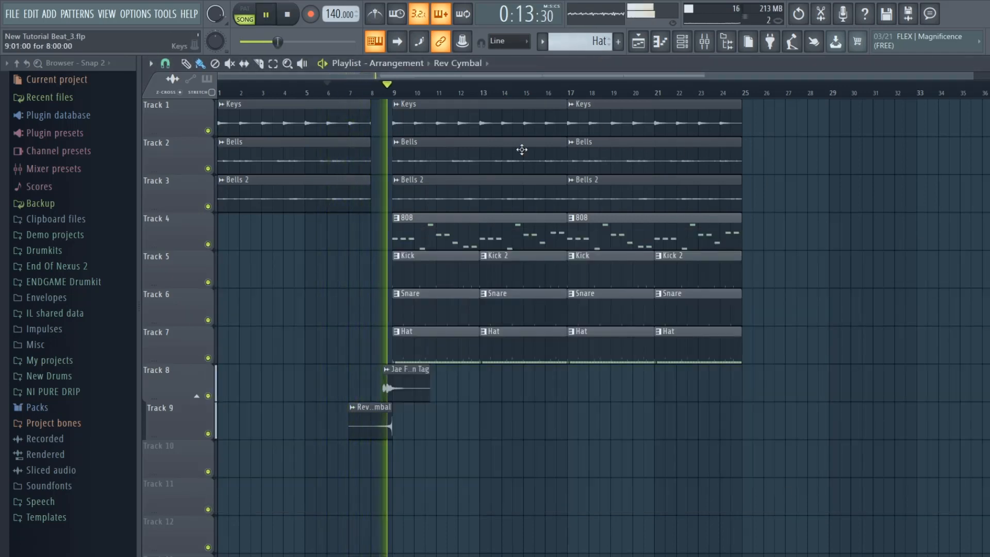
{"action": "double_click", "coordinate": [436, 353]}
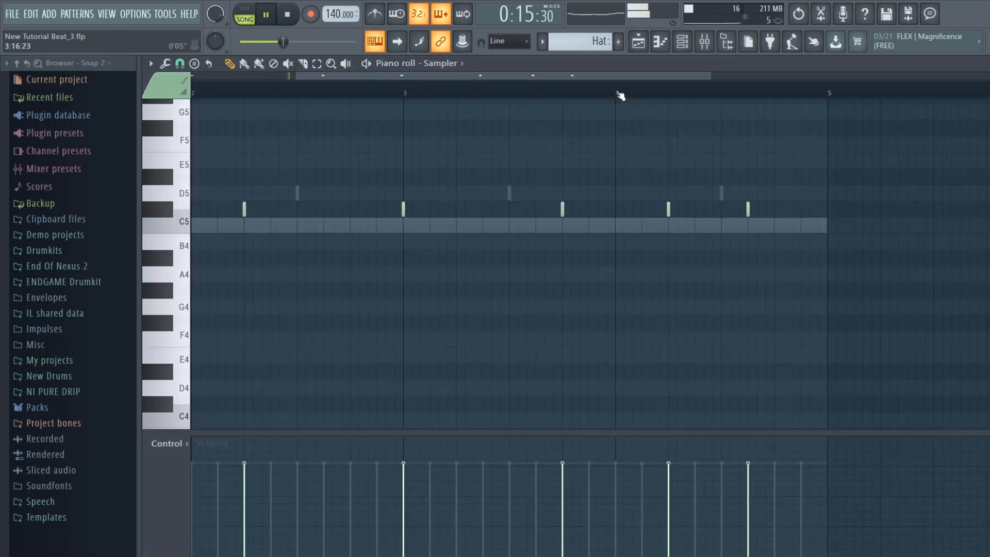
{"action": "left_click_drag", "start_coordinate": [626, 76], "coordinate": [523, 76]}
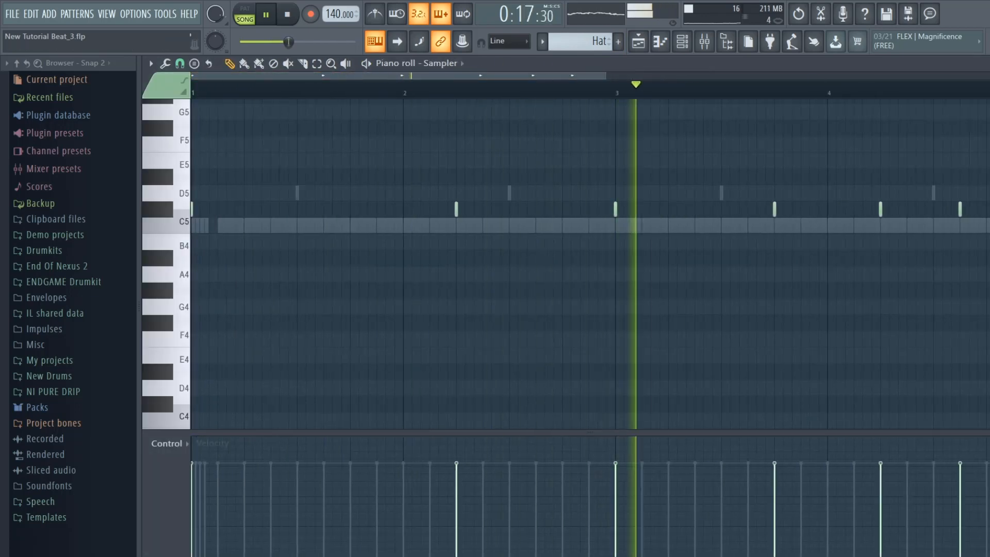
{"action": "left_click", "coordinate": [986, 64]}
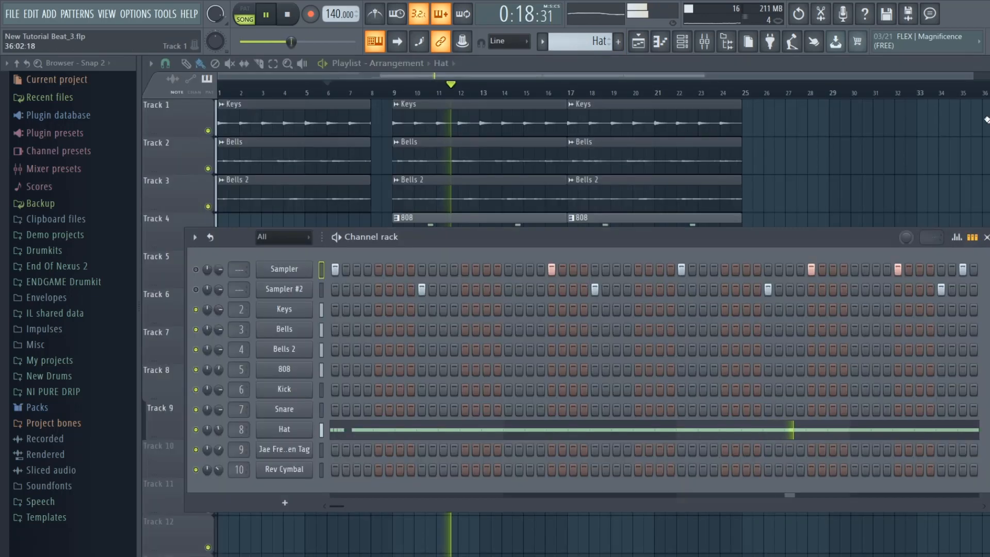
Open the Hat's piano roll and replace the C5 note at step 5 of bar 2 with a roll of four 1/3-step notes
{"action": "left_click", "coordinate": [363, 431]}
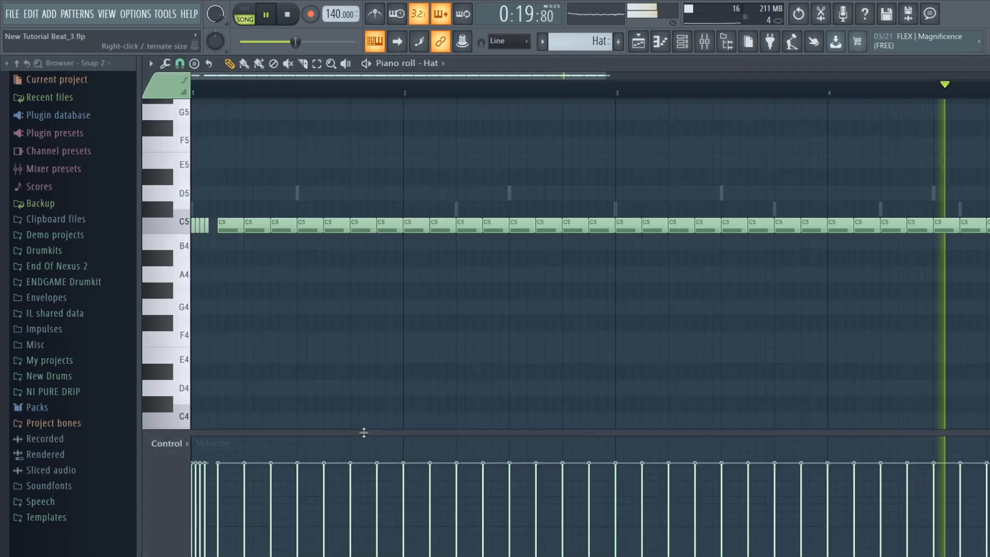
{"action": "right_click", "coordinate": [521, 225]}
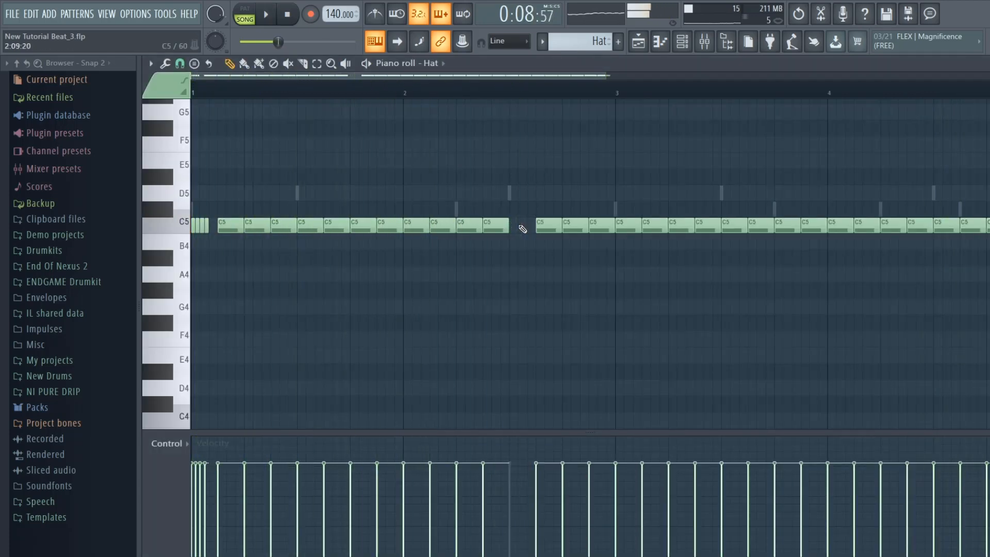
{"action": "left_click", "coordinate": [244, 62]}
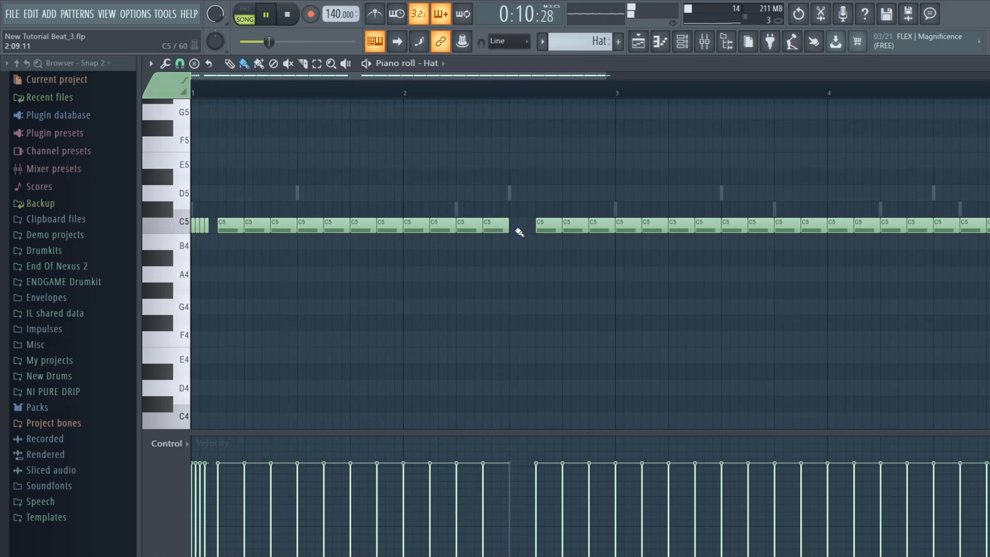
{"action": "left_click_drag", "start_coordinate": [515, 229], "coordinate": [524, 228]}
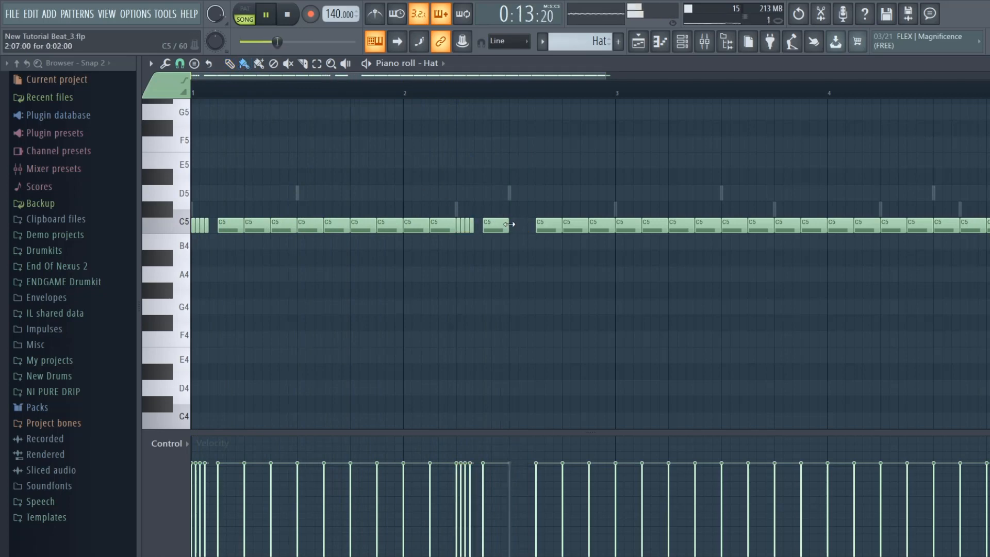
{"action": "left_click", "coordinate": [519, 225]}
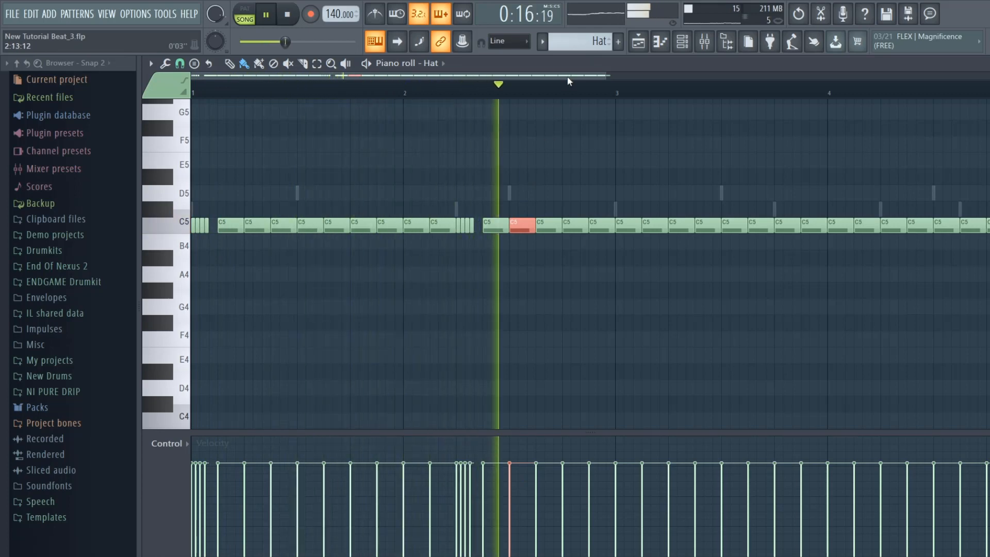
{"action": "left_click_drag", "start_coordinate": [570, 77], "coordinate": [601, 78]}
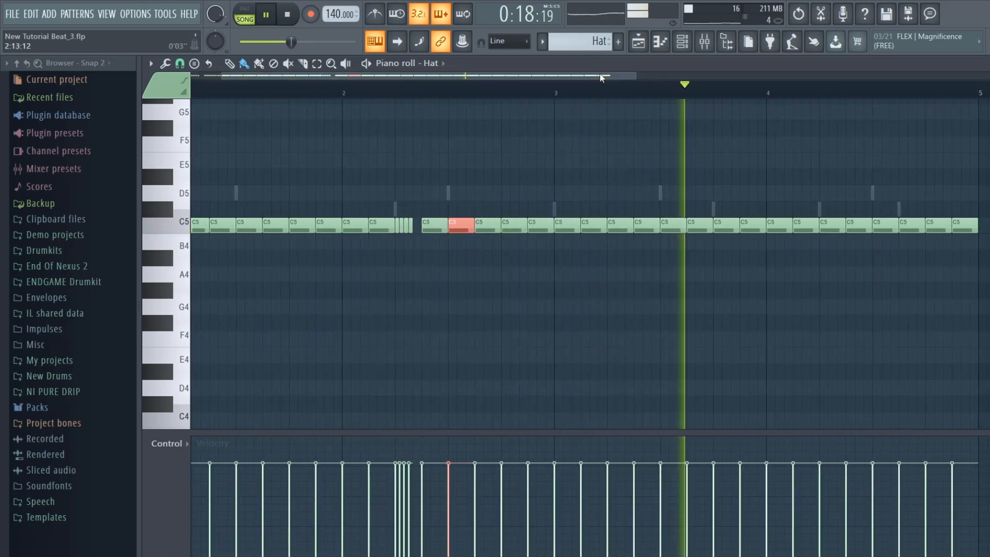
{"action": "right_click", "coordinate": [563, 225]}
{"action": "left_click", "coordinate": [567, 226]}
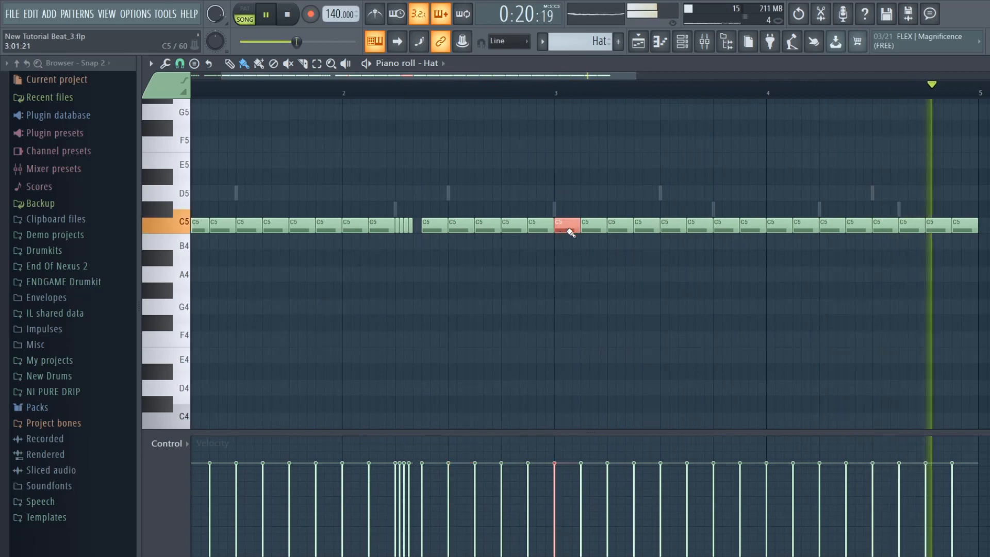
{"action": "key", "text": "space"}
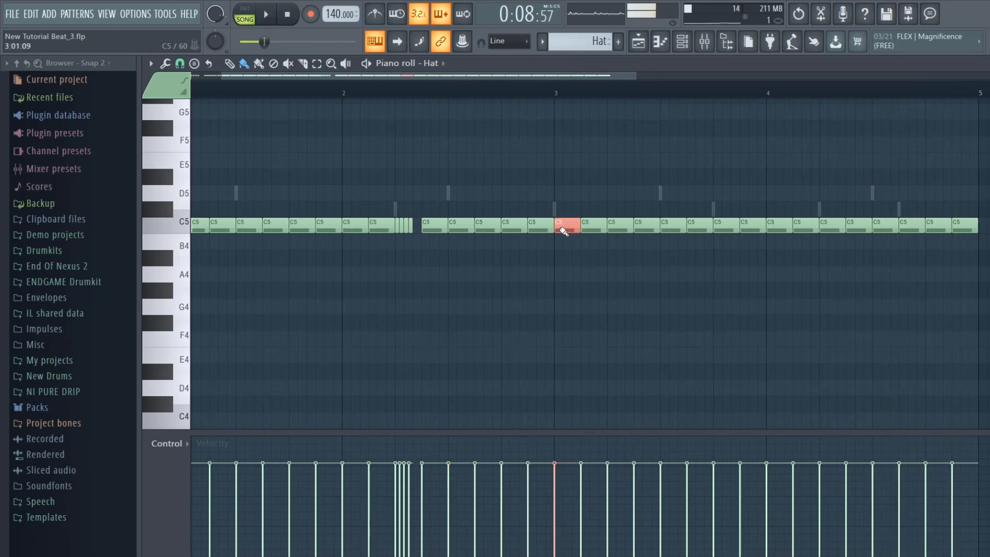
{"action": "right_click", "coordinate": [563, 226]}
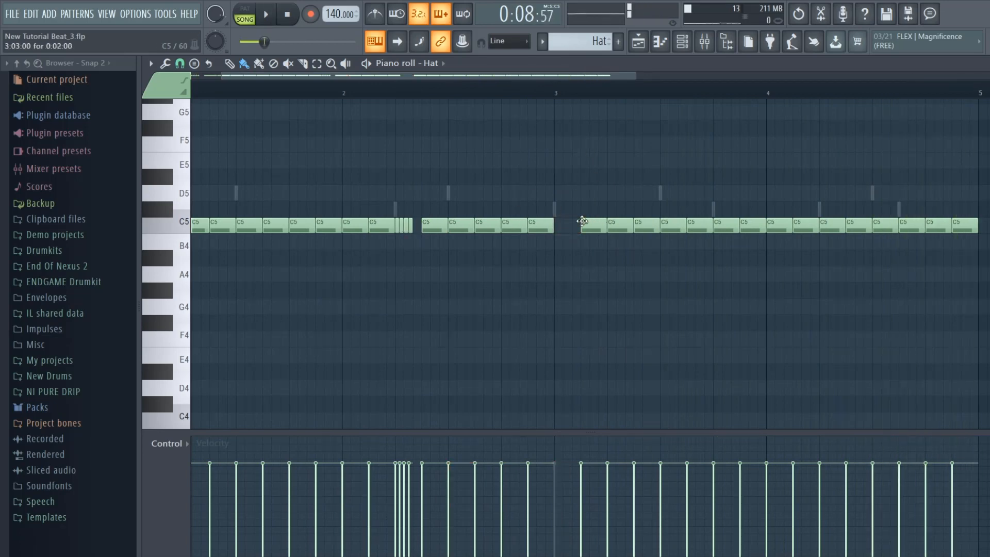
{"action": "left_click", "coordinate": [566, 225]}
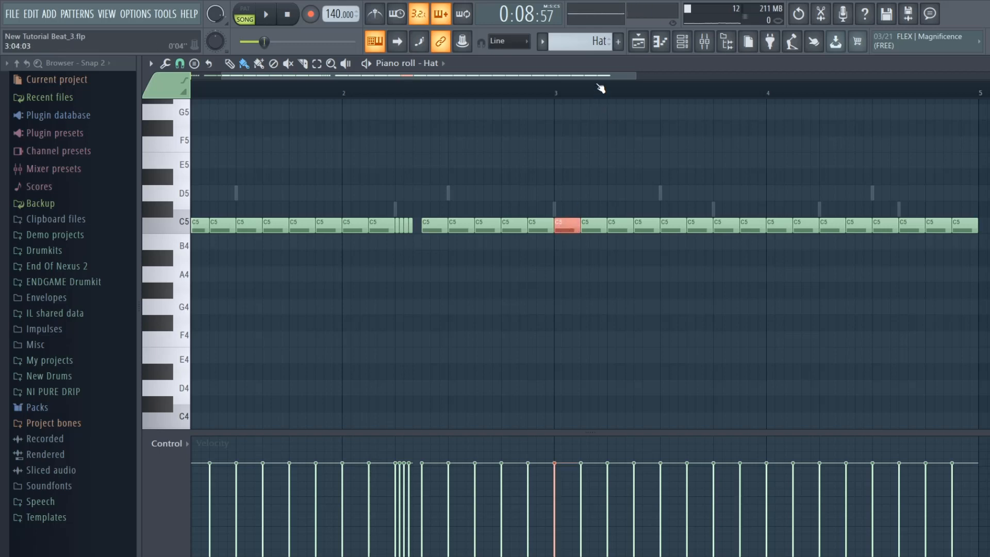
Replace the first C5 note of bar 3 with a painted roll of four 1/3-step notes
{"action": "left_click_drag", "start_coordinate": [598, 76], "coordinate": [608, 80]}
{"action": "scroll", "coordinate": [586, 88], "scroll_direction": "up", "scroll_amount": 3}
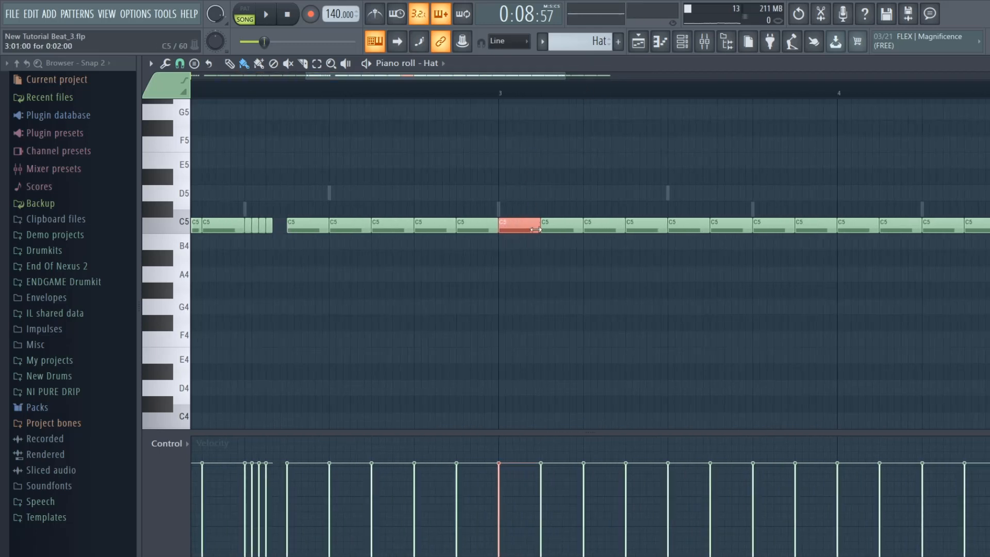
{"action": "right_click", "coordinate": [508, 228]}
{"action": "left_click", "coordinate": [504, 227]}
{"action": "right_click", "coordinate": [504, 227]}
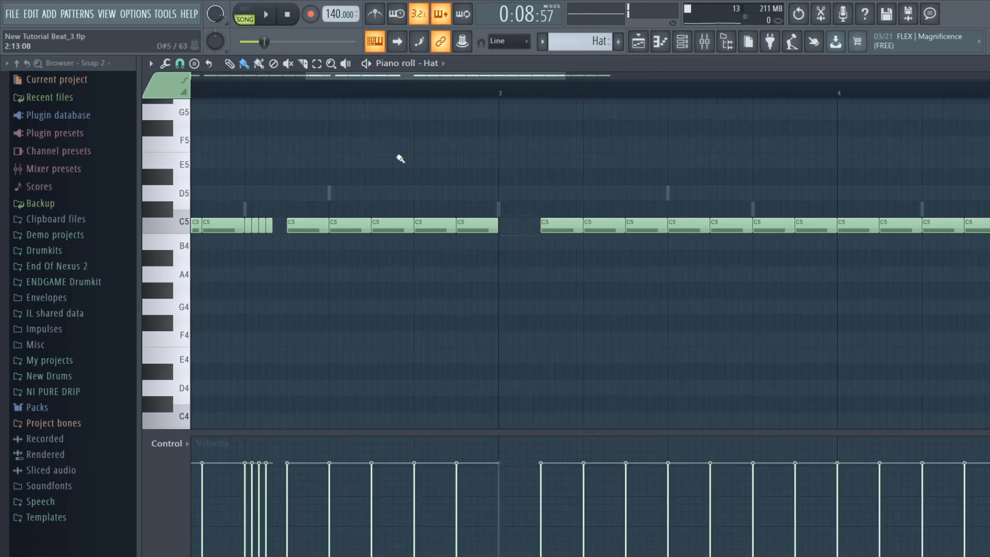
{"action": "left_click", "coordinate": [244, 63]}
{"action": "mouse_move", "coordinate": [503, 226]}
{"action": "left_mouse_down"}
{"action": "mouse_move", "coordinate": [514, 230]}
{"action": "mouse_move", "coordinate": [521, 188]}
{"action": "left_mouse_up"}
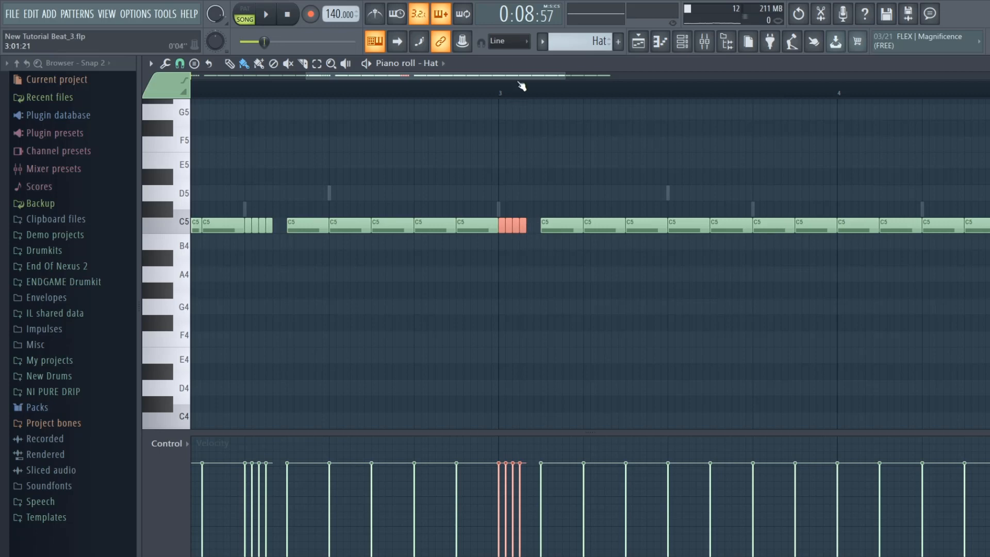
Replace the C5 note at step 5 of bar 4 with a roll of four 1/3-step notes
{"action": "left_click_drag", "start_coordinate": [518, 76], "coordinate": [645, 78]}
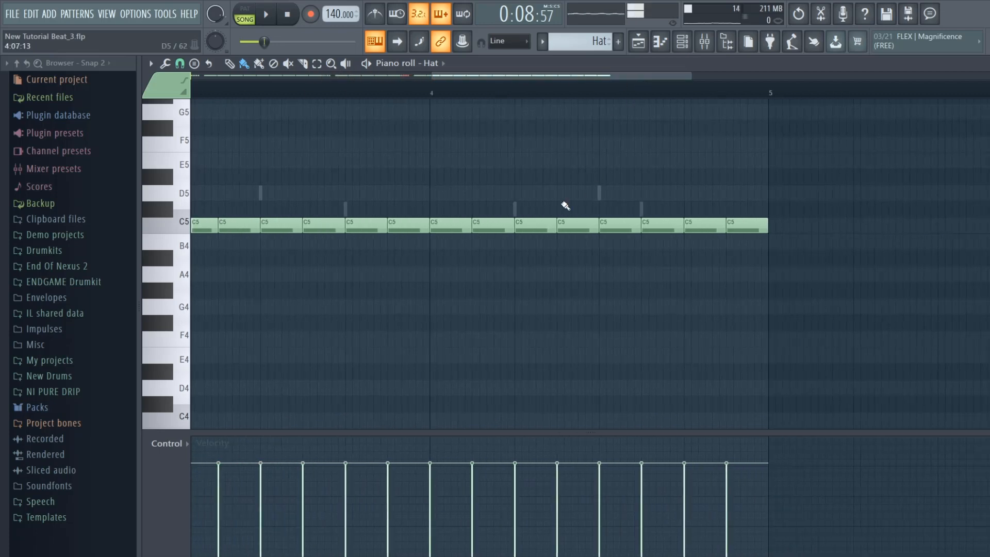
{"action": "right_click", "coordinate": [531, 227]}
{"action": "left_click_drag", "start_coordinate": [515, 225], "coordinate": [537, 231]}
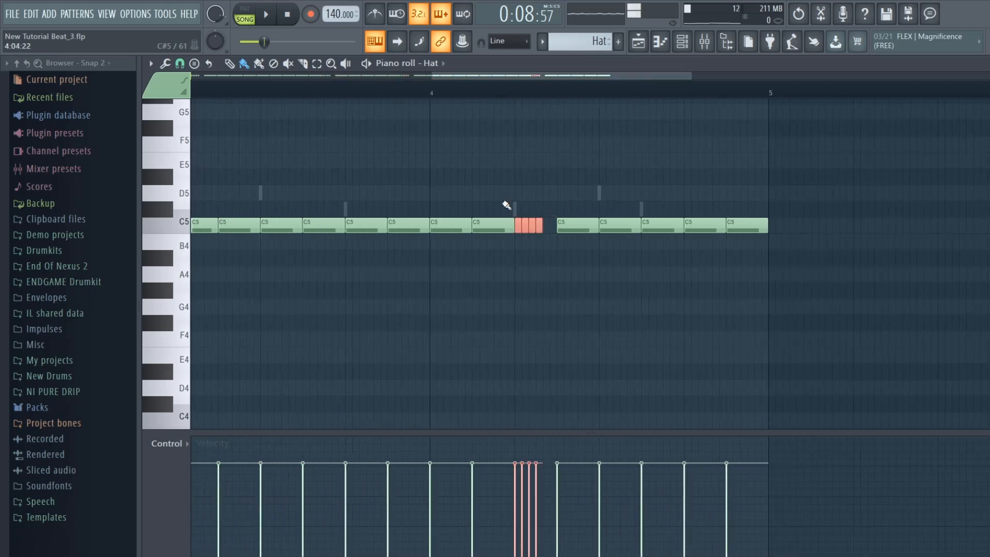
Play the arrangement with the whole four-bar hat pattern in view, and stop playback
{"action": "right_click", "coordinate": [572, 77]}
{"action": "key", "text": "space"}
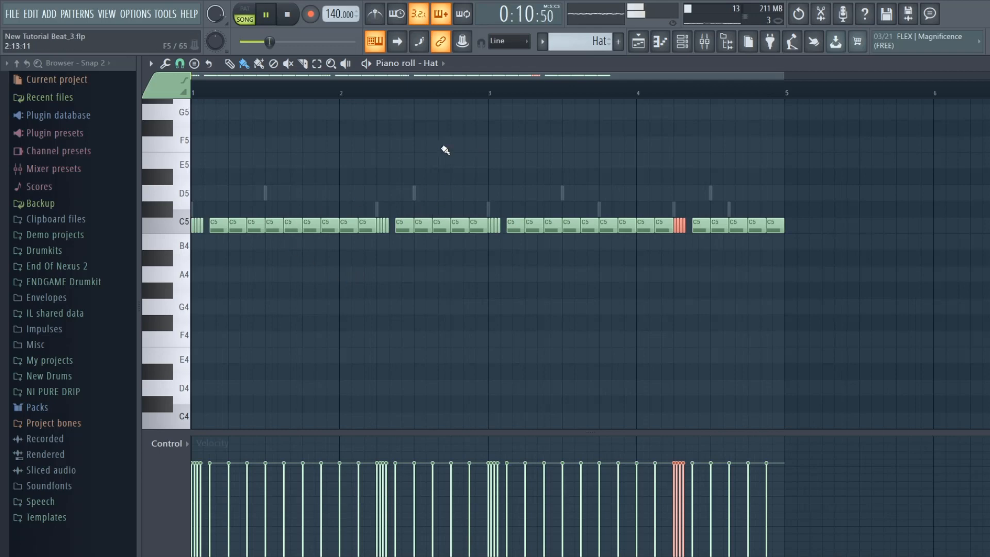
{"action": "left_click", "coordinate": [696, 119]}
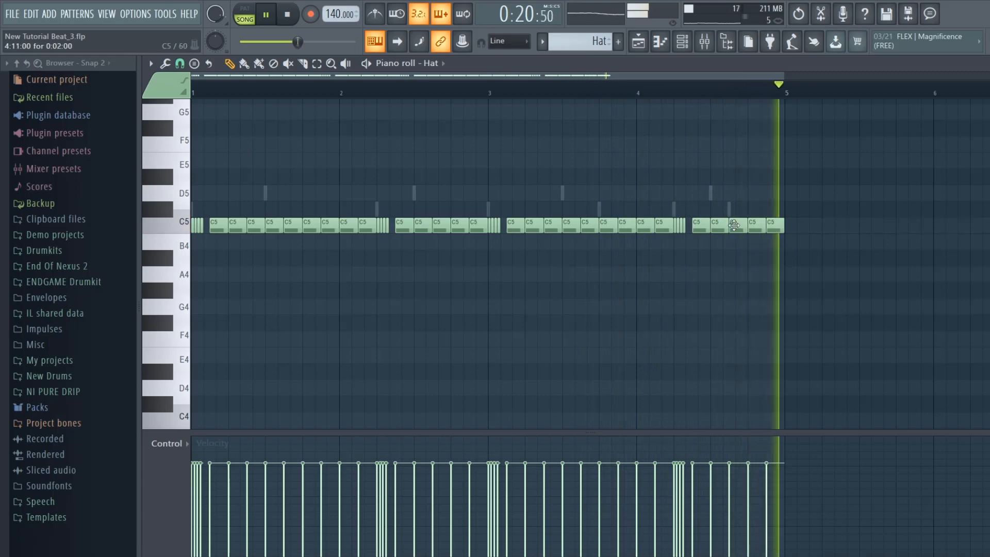
{"action": "key", "text": "space"}
Set the piano roll snap to 1/3 beat and erase the C5 notes at steps 9 and 11 of bar 4
{"action": "left_click_drag", "start_coordinate": [744, 226], "coordinate": [726, 226]}
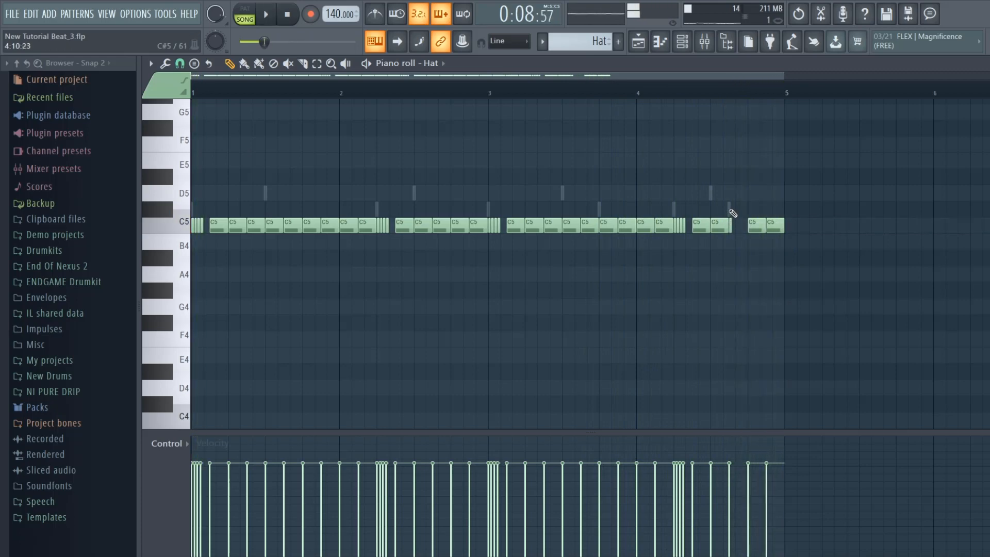
{"action": "scroll", "coordinate": [735, 88], "scroll_direction": "up", "scroll_amount": 4}
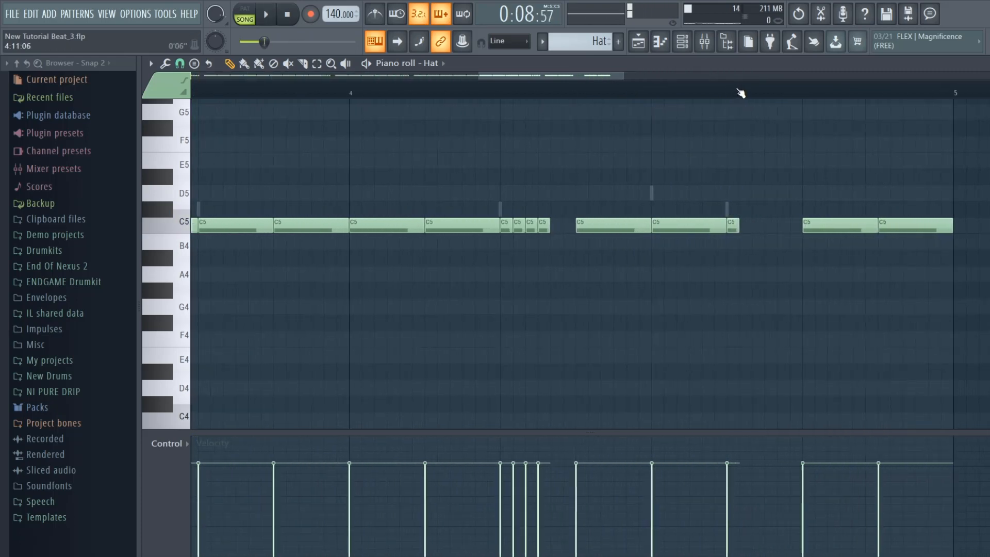
{"action": "left_click", "coordinate": [179, 63]}
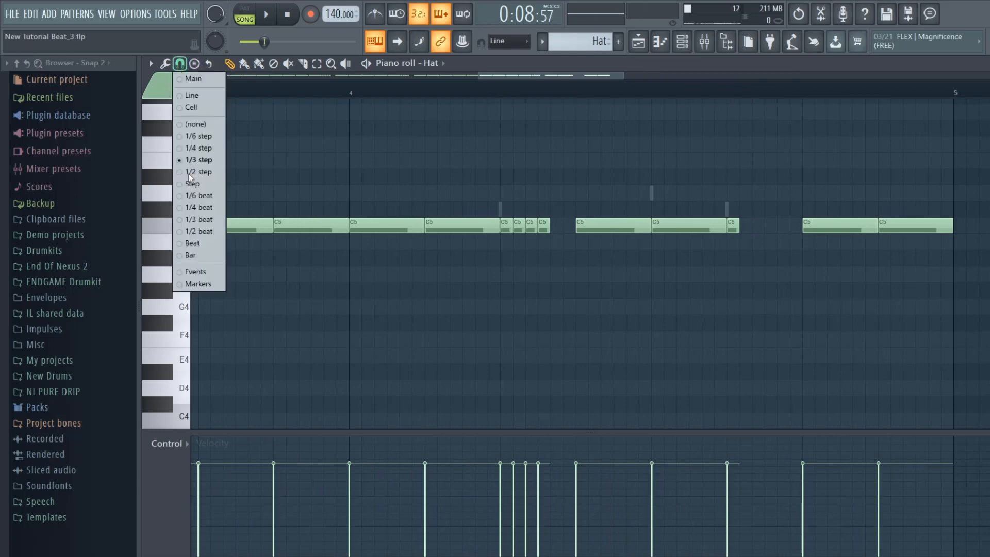
{"action": "left_click", "coordinate": [200, 220]}
{"action": "right_click", "coordinate": [732, 226]}
{"action": "right_click", "coordinate": [678, 230]}
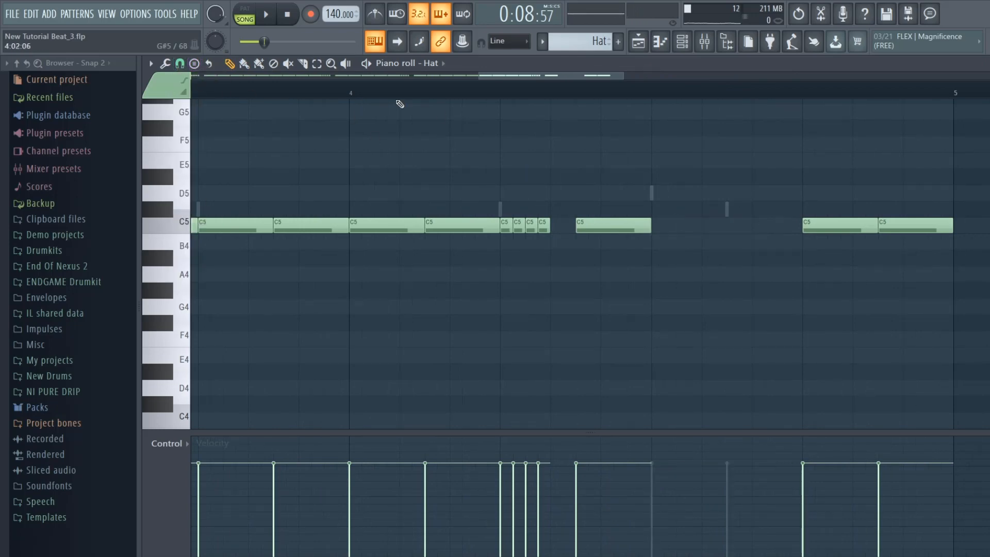
Draw a one-beat C5 note at step 9 of bar 4 and select it
{"action": "left_click", "coordinate": [179, 63]}
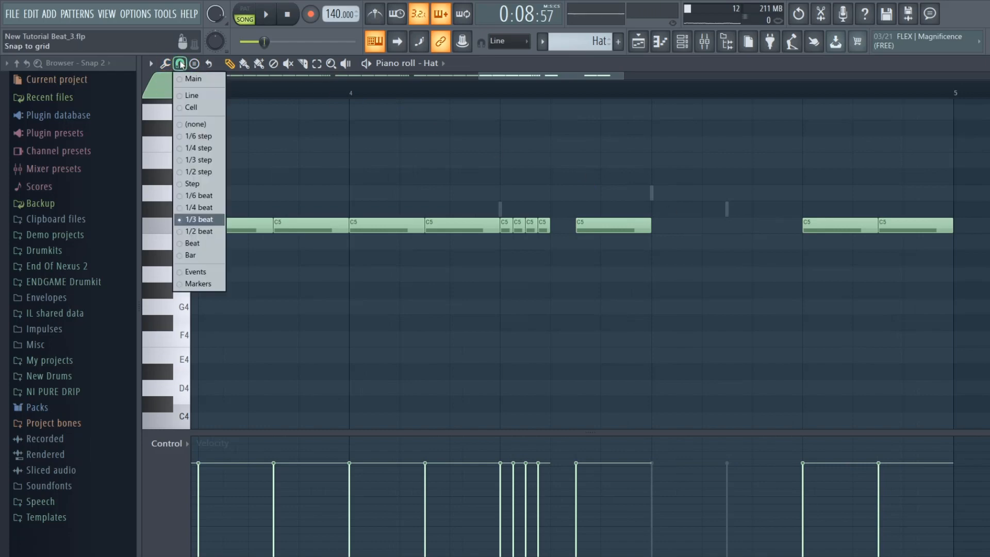
{"action": "left_click", "coordinate": [659, 225]}
{"action": "left_click_drag", "start_coordinate": [674, 230], "coordinate": [807, 245]}
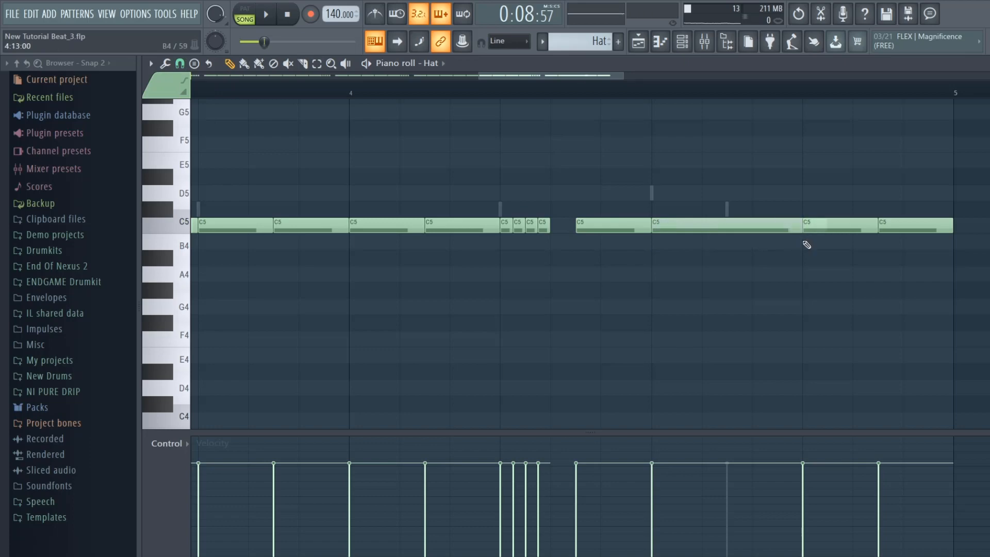
{"action": "left_click", "coordinate": [302, 63]}
{"action": "left_click_drag", "start_coordinate": [803, 236], "coordinate": [803, 190]}
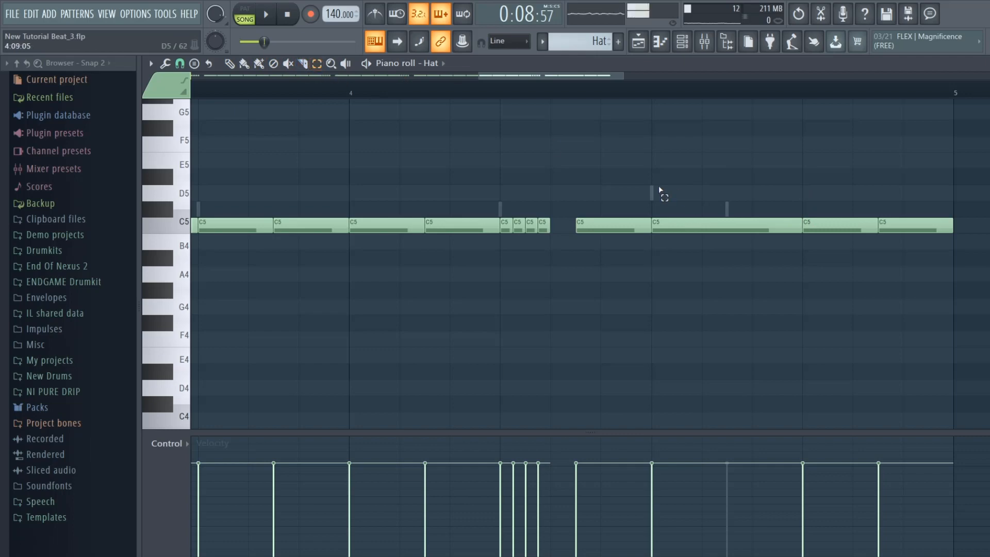
{"action": "left_click_drag", "start_coordinate": [698, 186], "coordinate": [700, 213]}
{"action": "left_click_drag", "start_coordinate": [697, 213], "coordinate": [685, 247]}
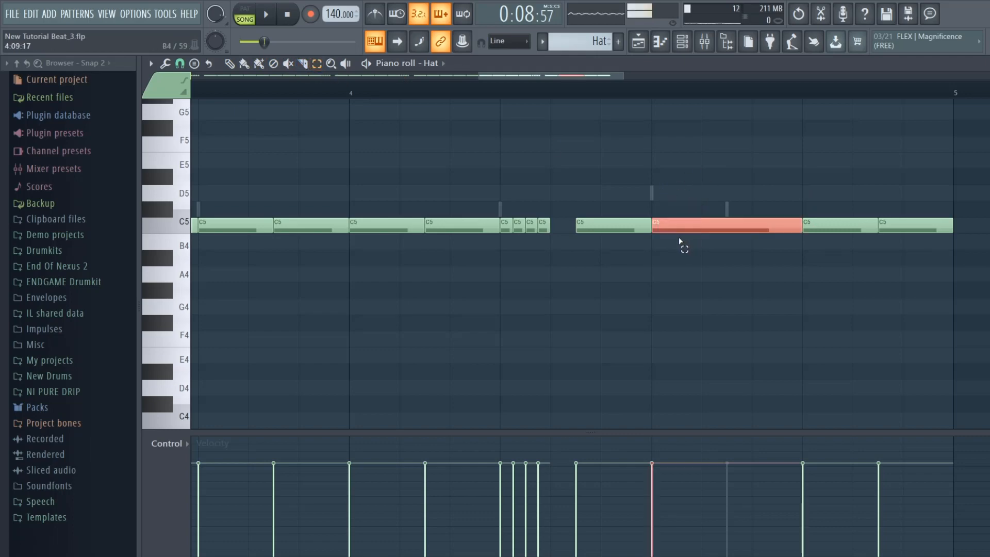
{"action": "key", "text": "ctrl+u"}
{"action": "left_click_drag", "start_coordinate": [787, 85], "coordinate": [719, 301]}
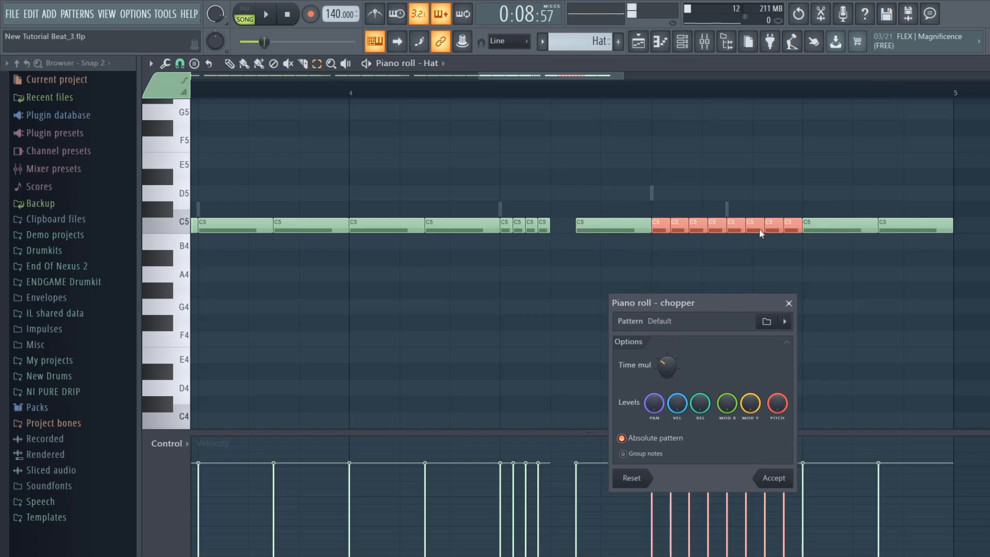
{"action": "left_click", "coordinate": [789, 304]}
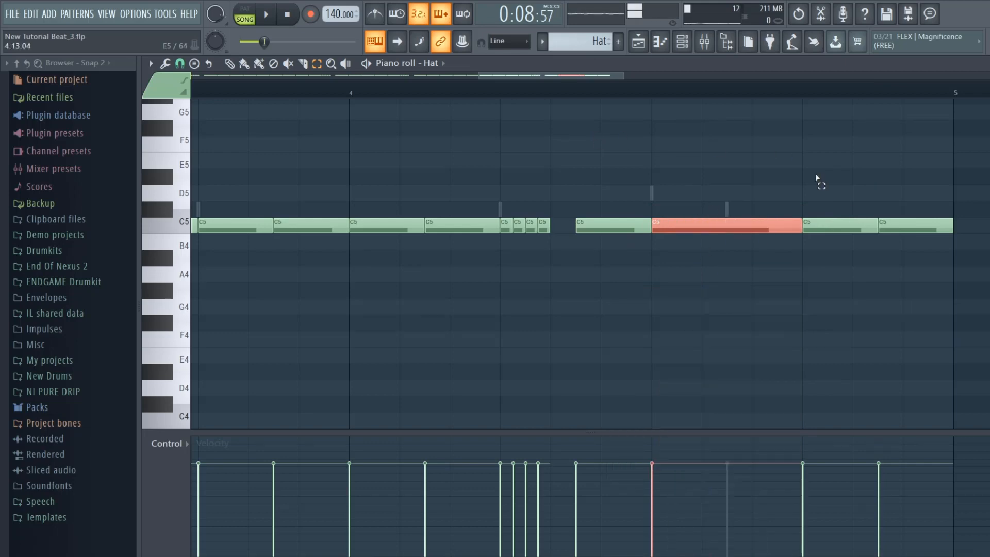
Keep the snap at 1/3 beat and quick-chop the selected one-beat C5 note into three equal notes
{"action": "left_click", "coordinate": [179, 63]}
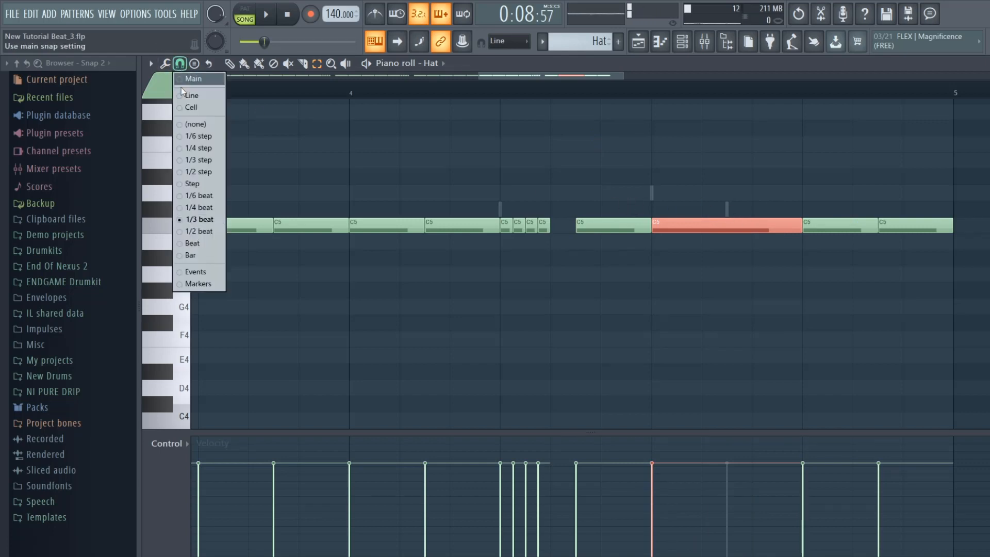
{"action": "left_click", "coordinate": [550, 78]}
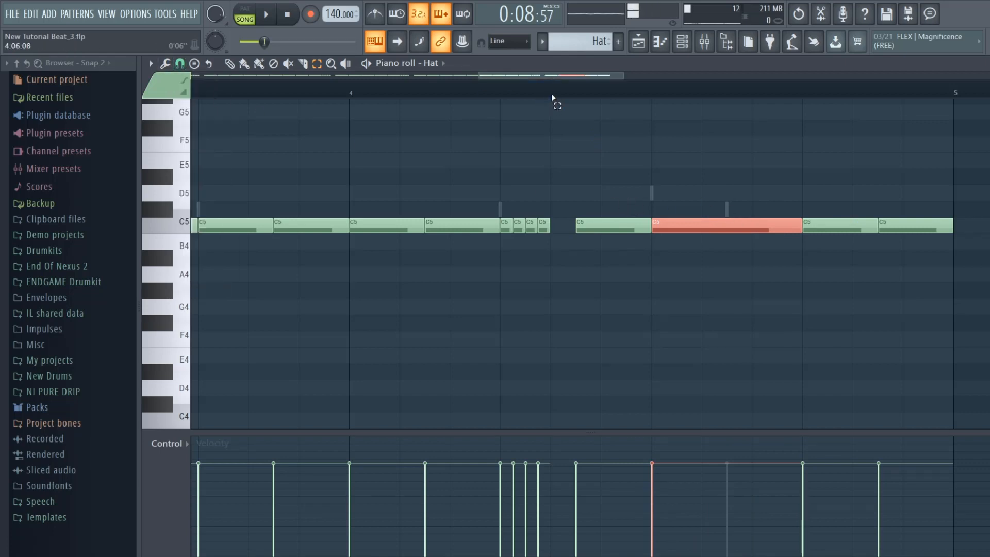
{"action": "key", "text": "ctrl+u"}
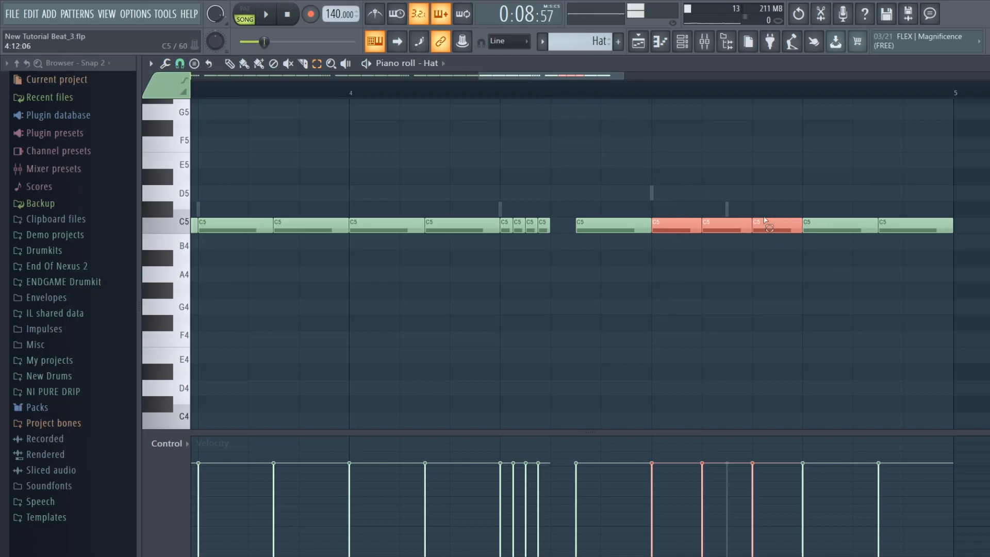
Play the arrangement and follow the full hat pattern in the piano roll, clearing the note selection
{"action": "key", "text": "space"}
{"action": "left_click_drag", "start_coordinate": [622, 76], "coordinate": [464, 93]}
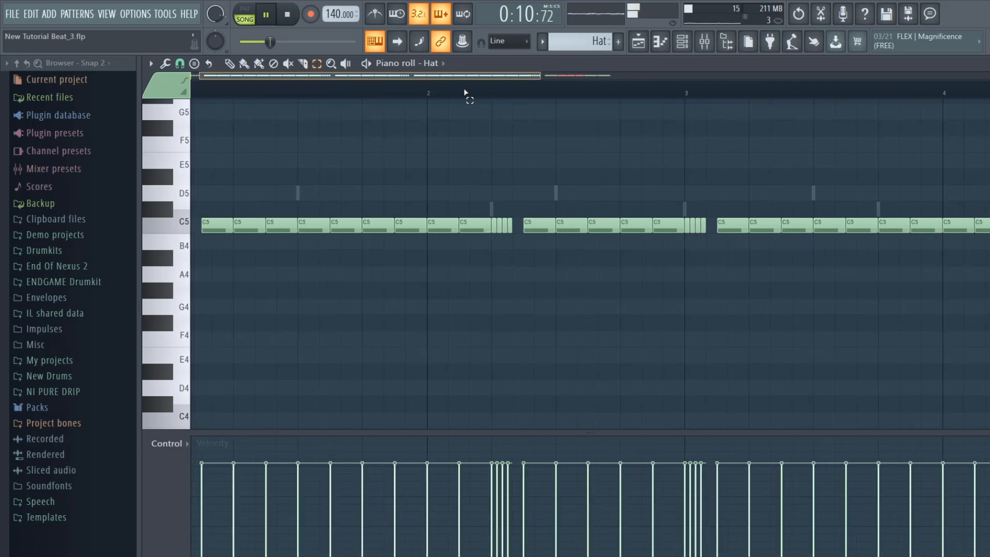
{"action": "left_click_drag", "start_coordinate": [547, 76], "coordinate": [754, 88]}
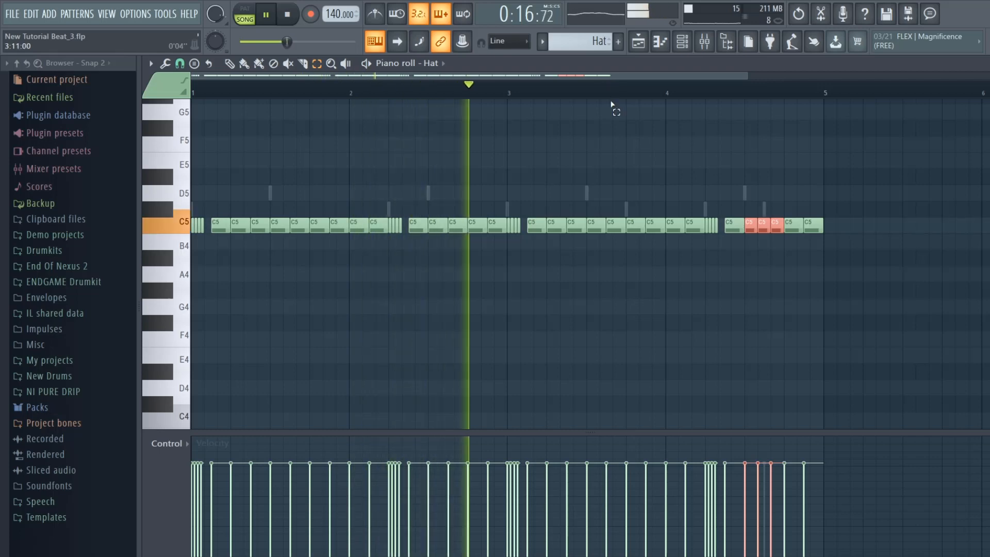
{"action": "left_click", "coordinate": [658, 132]}
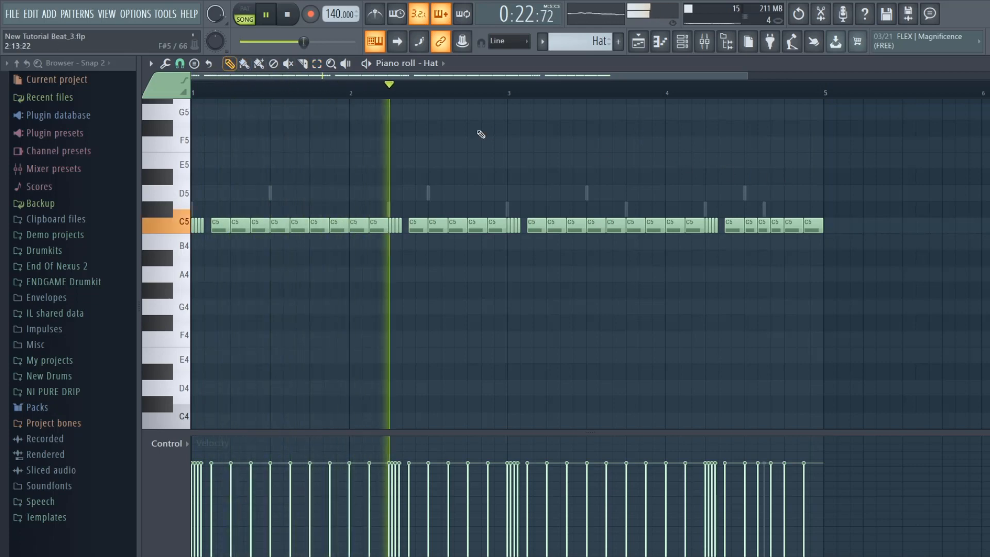
Replace the last two C5 notes of bar 4 with three short notes spaced 1/3 beat apart
{"action": "right_click", "coordinate": [809, 226]}
{"action": "left_click_drag", "start_coordinate": [802, 224], "coordinate": [788, 220]}
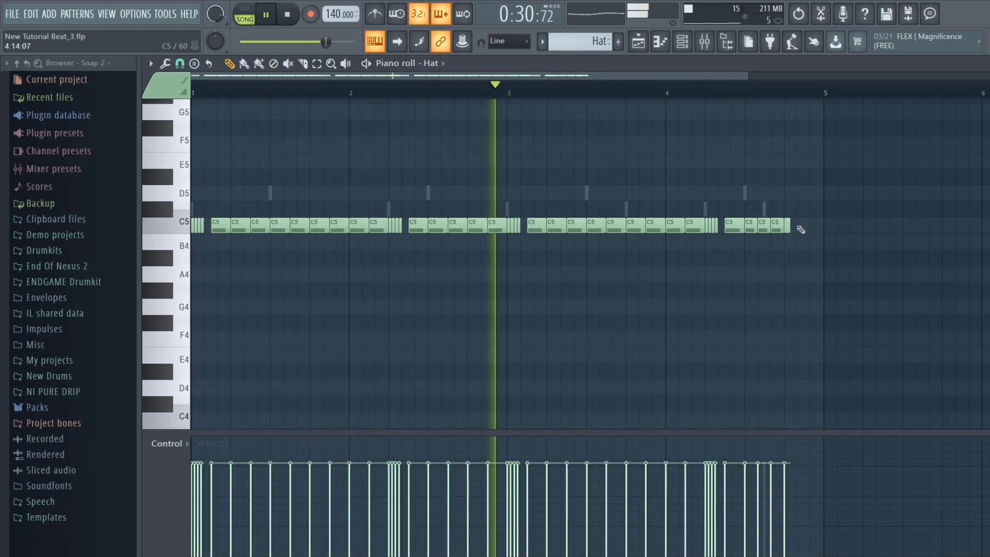
{"action": "left_click", "coordinate": [800, 226]}
{"action": "left_click", "coordinate": [814, 226]}
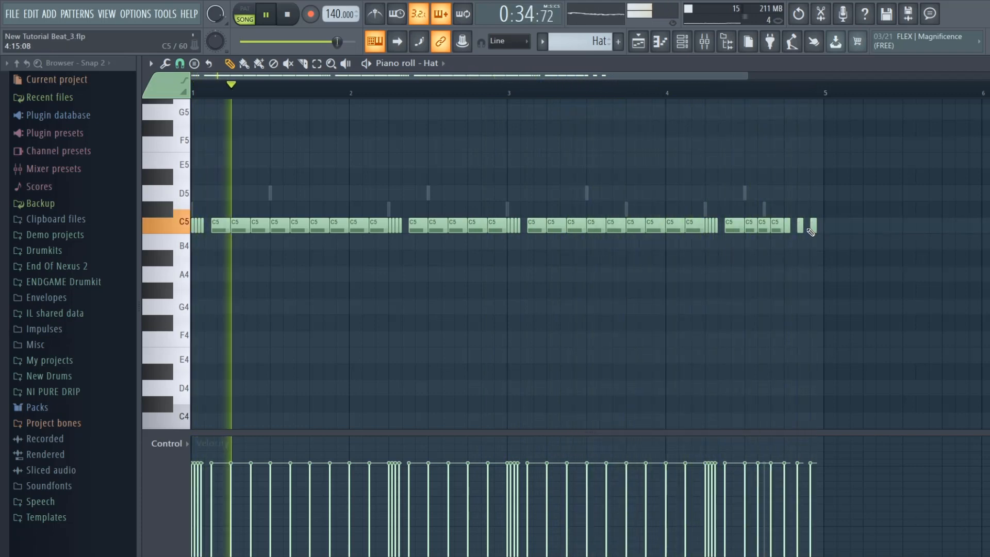
Stop playback and lower the last two short C5 notes of bar 4 to B4 and A#4
{"action": "key", "text": "space"}
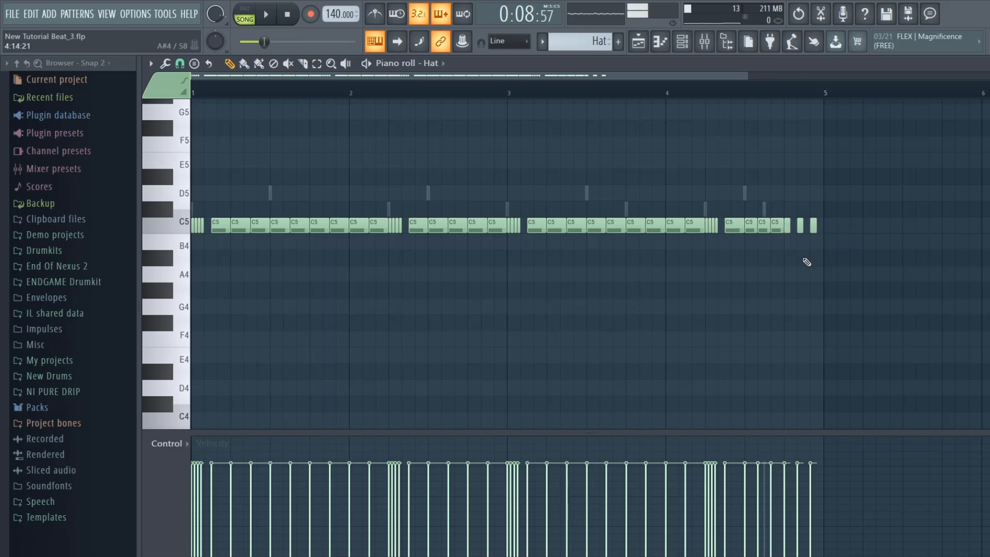
{"action": "left_click", "coordinate": [798, 225]}
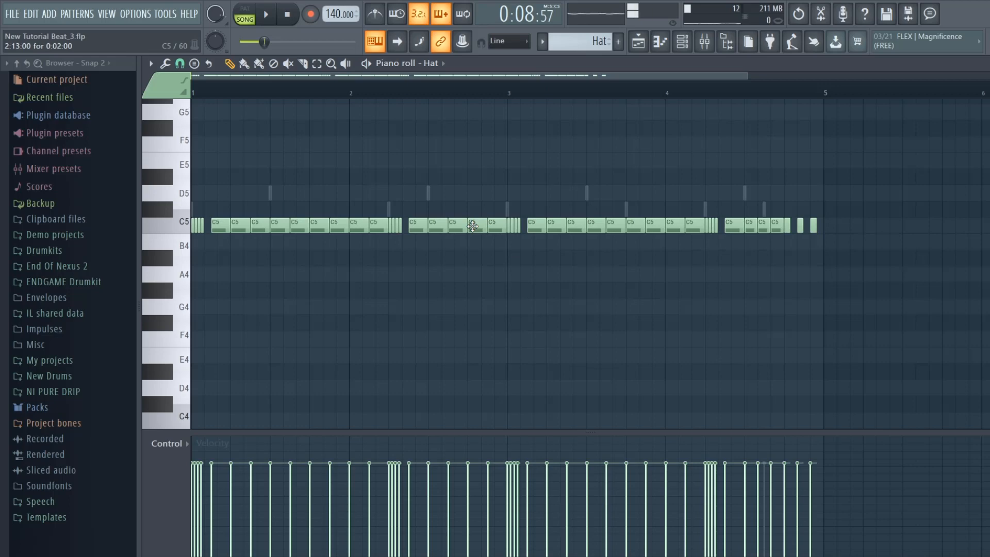
{"action": "left_click_drag", "start_coordinate": [799, 227], "coordinate": [810, 264]}
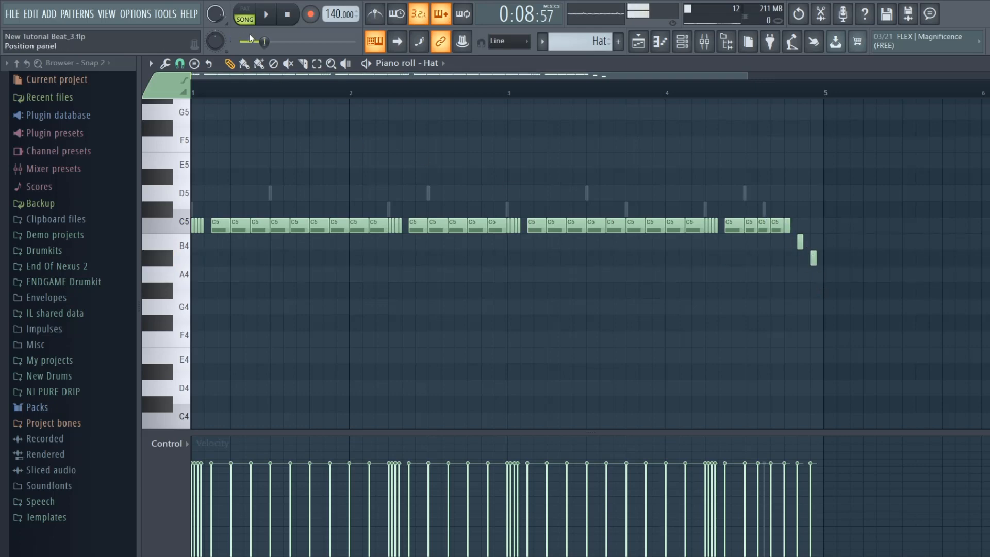
Lower the C5 notes at the middle of each bar: to B4 in bars 1 to 3 and to A#4 in bar 4
{"action": "mouse_move", "coordinate": [279, 232]}
{"action": "left_mouse_down"}
{"action": "mouse_move", "coordinate": [279, 265]}
{"action": "mouse_move", "coordinate": [279, 249]}
{"action": "left_mouse_up"}
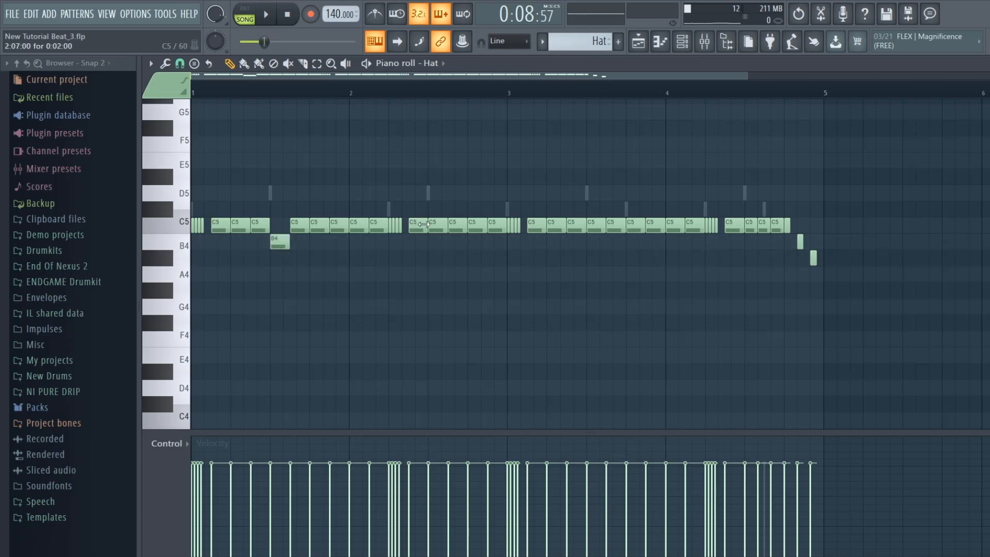
{"action": "left_click_drag", "start_coordinate": [435, 226], "coordinate": [443, 252]}
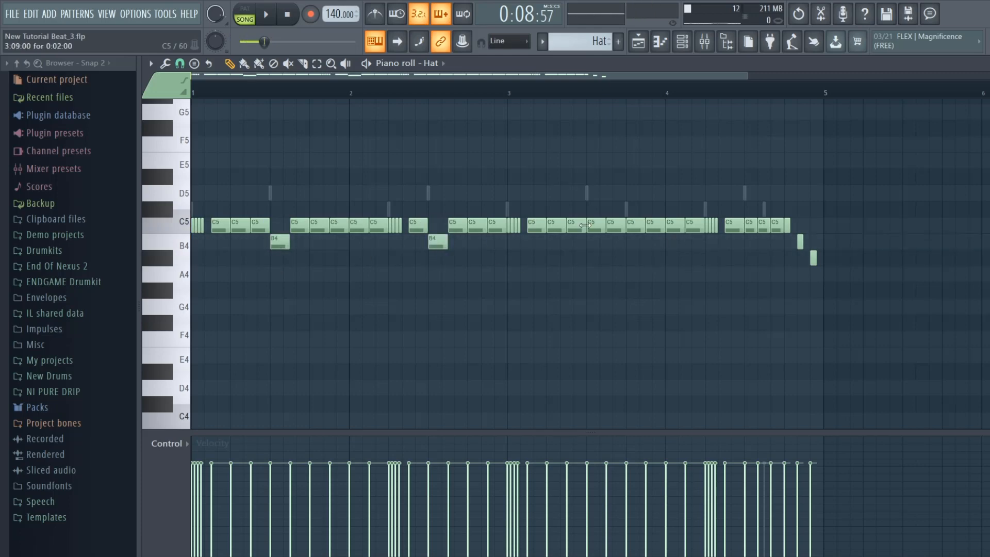
{"action": "left_click_drag", "start_coordinate": [599, 225], "coordinate": [599, 242]}
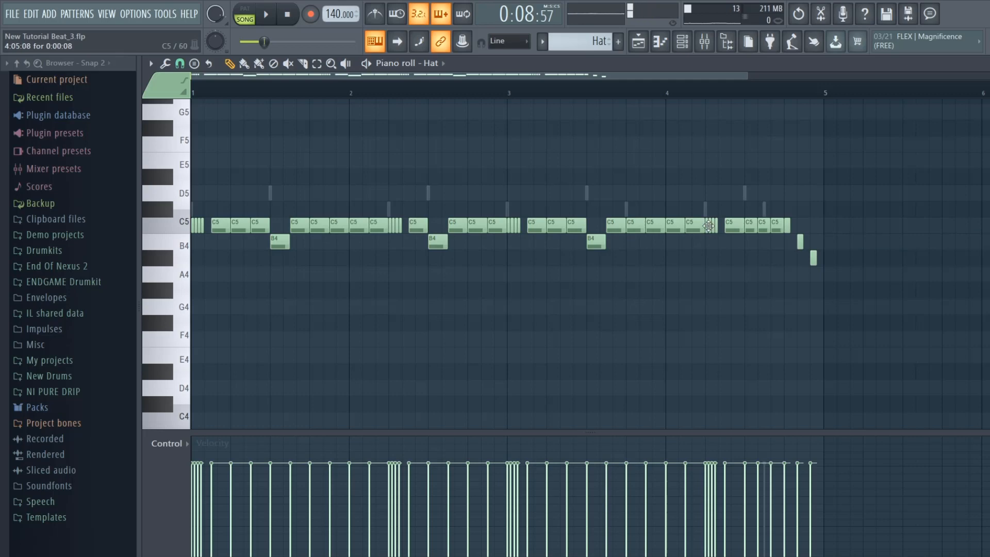
{"action": "left_click_drag", "start_coordinate": [751, 226], "coordinate": [746, 254]}
Lower the B4 notes in the middle of bars 1 to 3 to A#4 and listen to the arrangement
{"action": "key", "text": "space"}
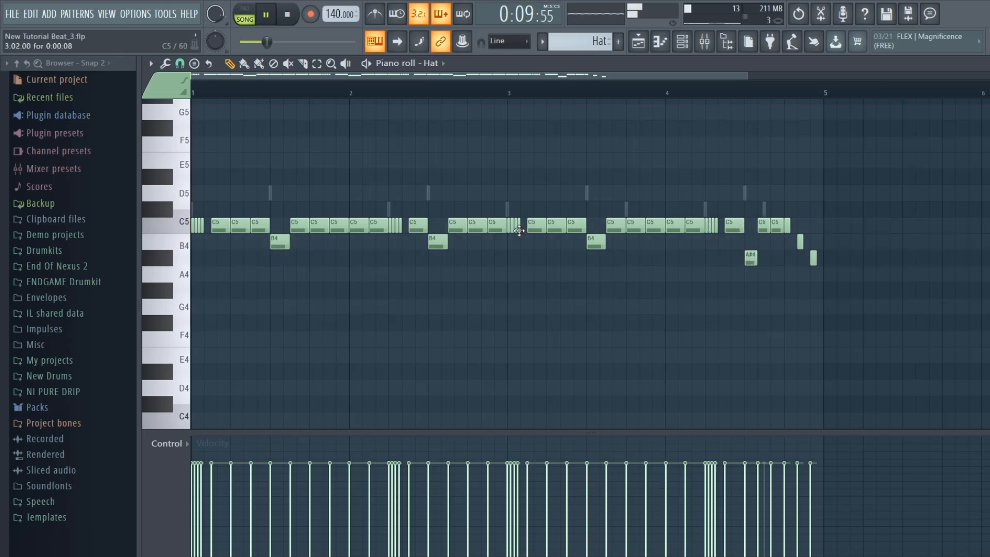
{"action": "left_click_drag", "start_coordinate": [281, 261], "coordinate": [281, 260]}
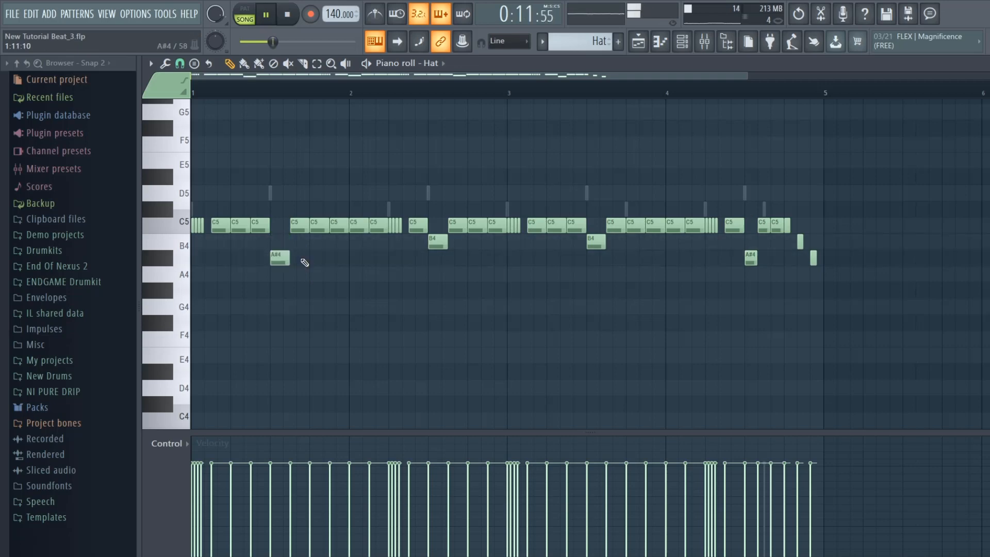
{"action": "left_click_drag", "start_coordinate": [437, 242], "coordinate": [438, 259]}
{"action": "left_click_drag", "start_coordinate": [590, 242], "coordinate": [590, 256]}
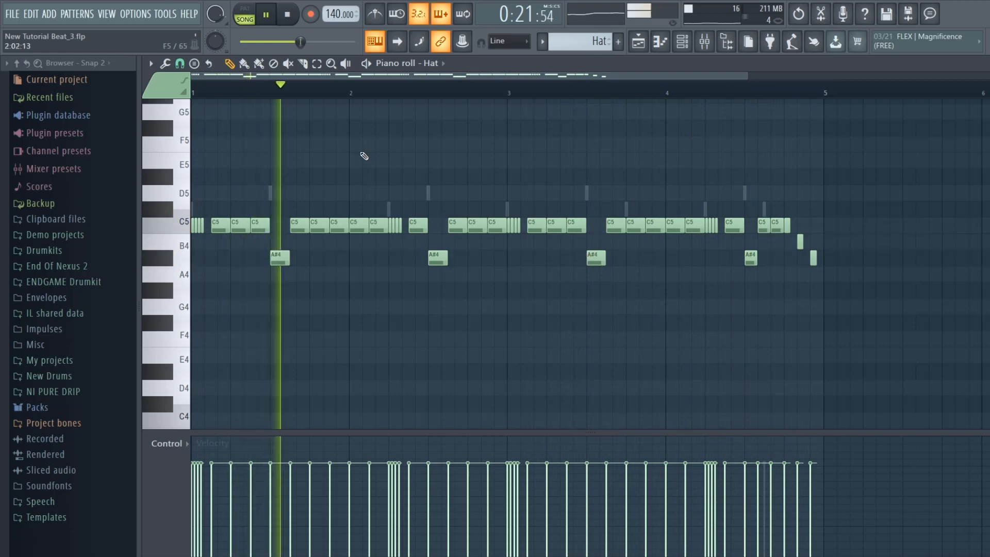
{"action": "key", "text": "space"}
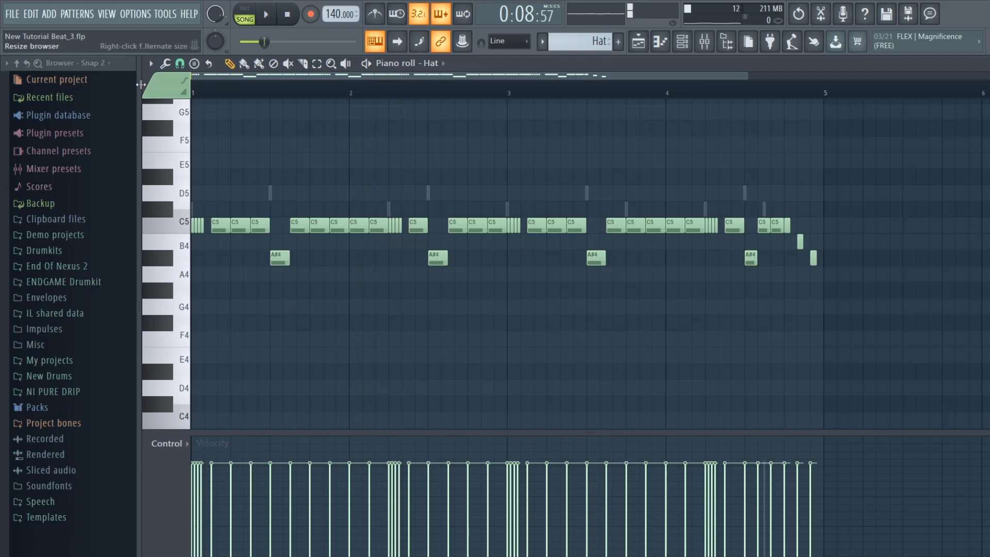
Add F5 notes at steps 5 and 13 of bars 1 and 3, and E5 notes at step 5 of bars 2 and 4
{"action": "mouse_move", "coordinate": [248, 194]}
{"action": "left_mouse_down"}
{"action": "mouse_move", "coordinate": [235, 192]}
{"action": "mouse_move", "coordinate": [222, 144]}
{"action": "left_mouse_up"}
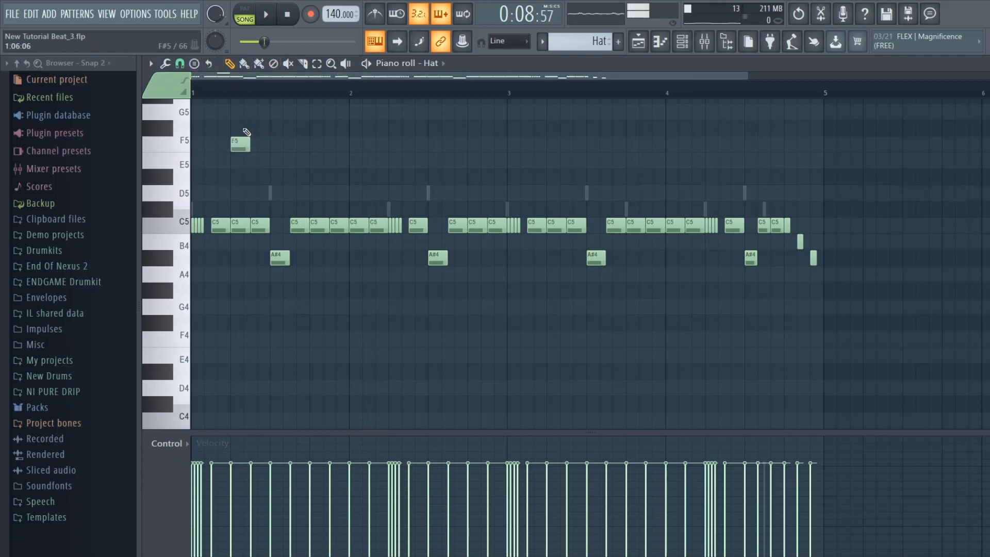
{"action": "key", "text": "space"}
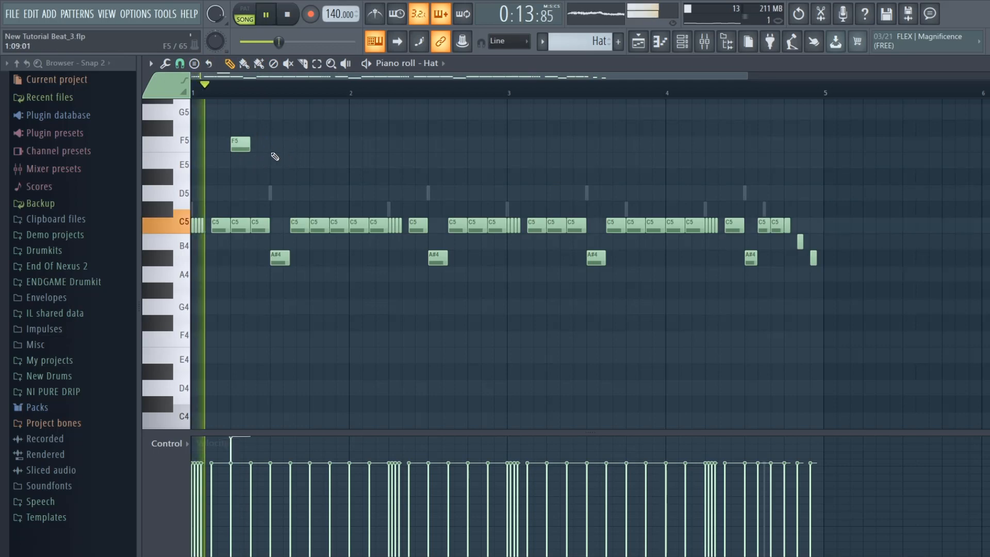
{"action": "left_click", "coordinate": [315, 144]}
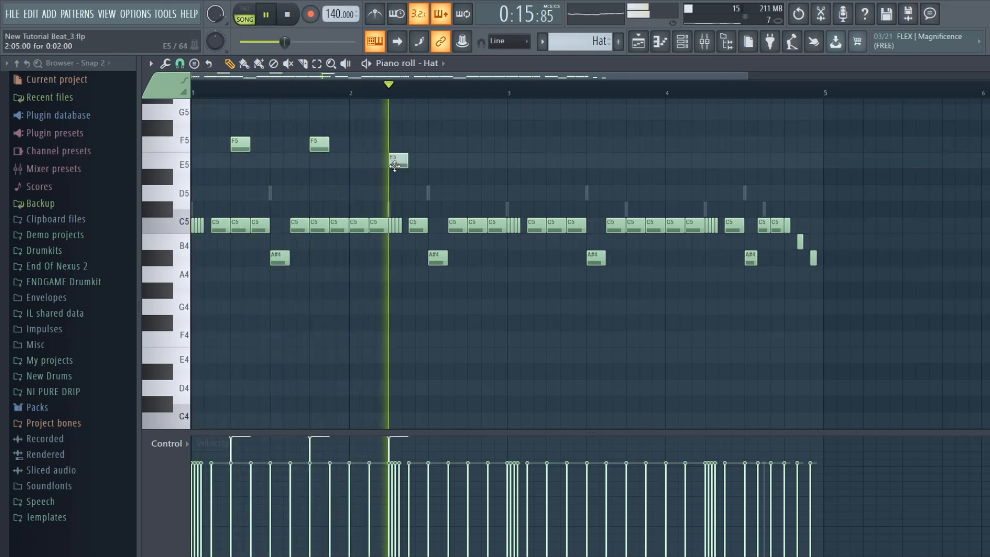
{"action": "left_click", "coordinate": [398, 160]}
{"action": "left_click", "coordinate": [556, 144]}
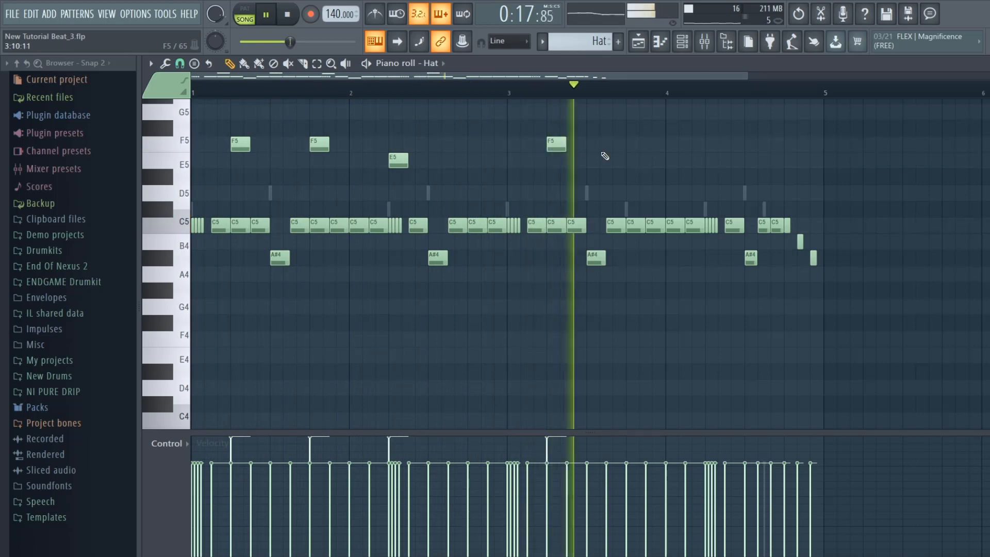
{"action": "left_click", "coordinate": [627, 144]}
{"action": "left_click", "coordinate": [708, 160]}
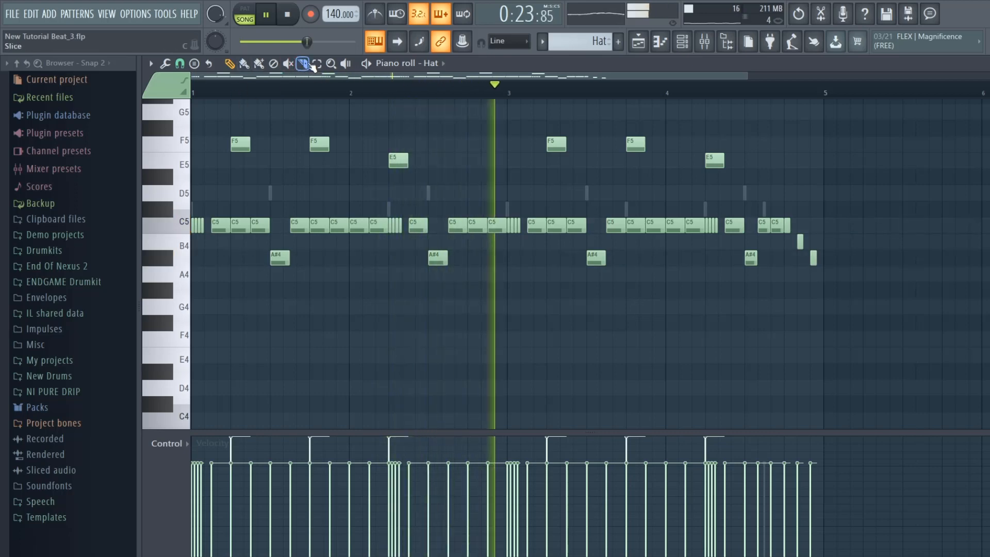
Select all the F5 and E5 notes and scale their velocity down to about the level of the other hats
{"action": "left_click_drag", "start_coordinate": [758, 183], "coordinate": [122, 125]}
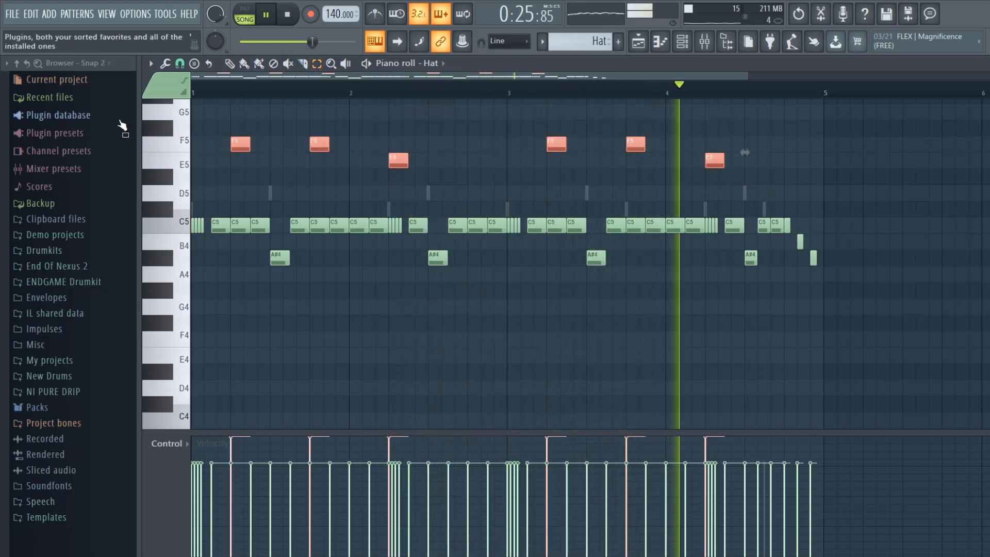
{"action": "key", "text": "alt+x"}
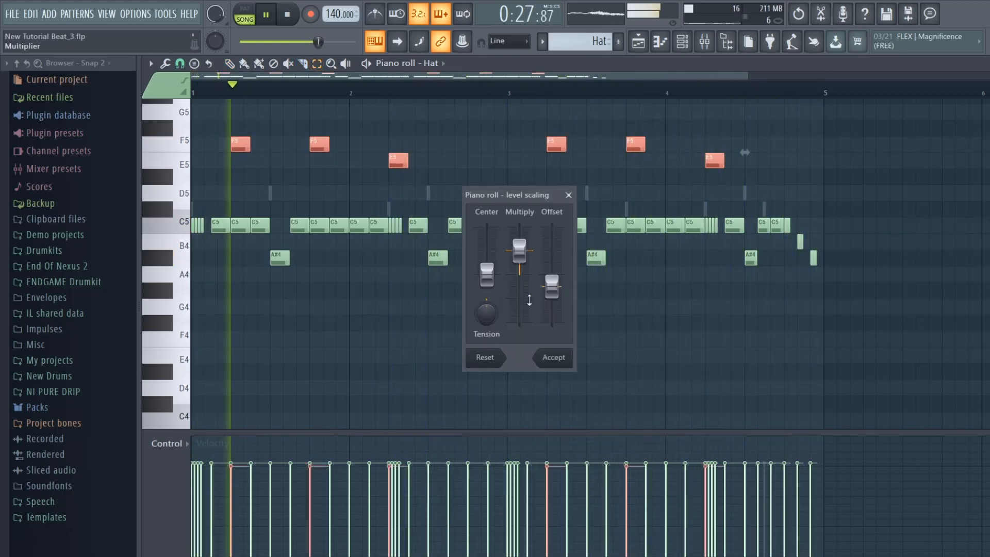
{"action": "left_click", "coordinate": [556, 358]}
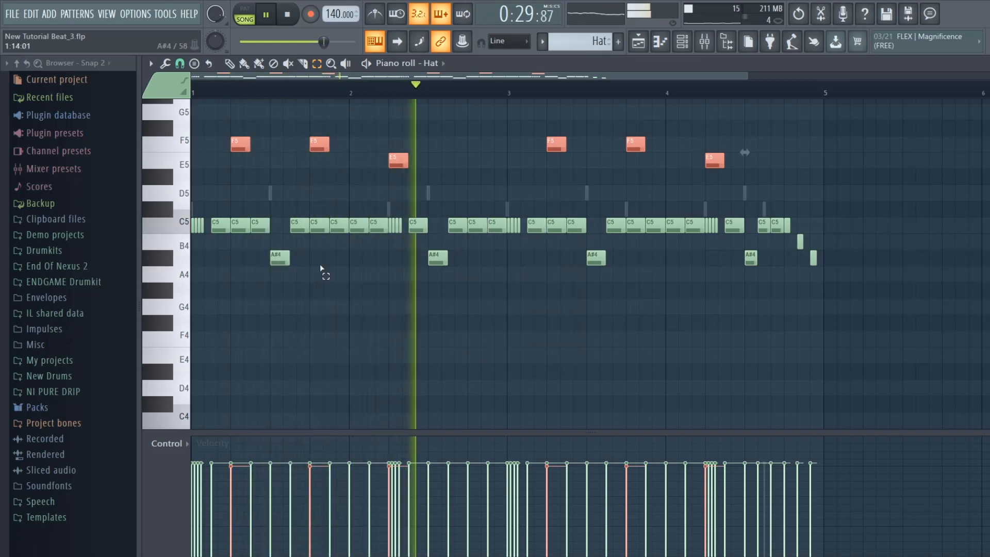
{"action": "left_click", "coordinate": [325, 316]}
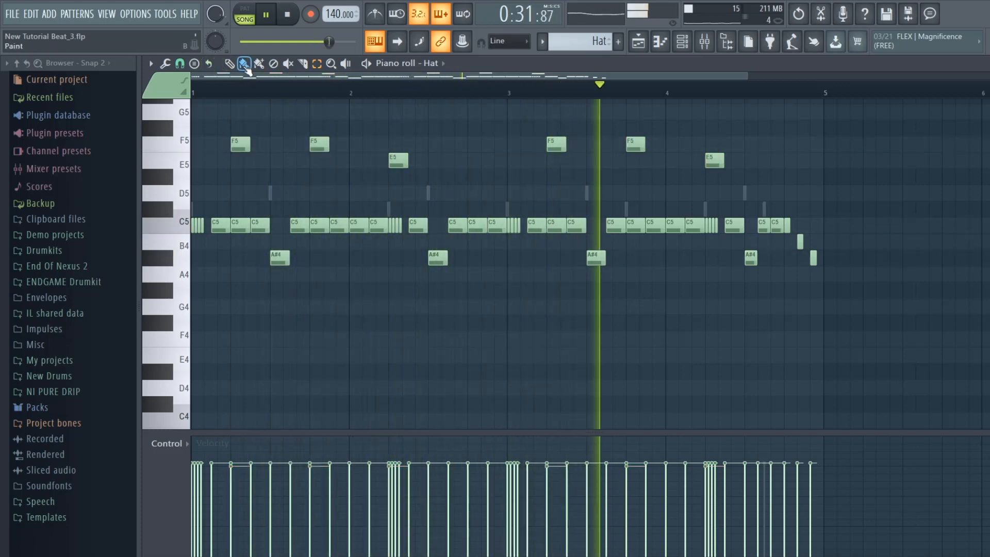
Stop playback and switch the piano roll's control lane to note pan
{"action": "key", "text": "space"}
{"action": "left_click", "coordinate": [170, 444]}
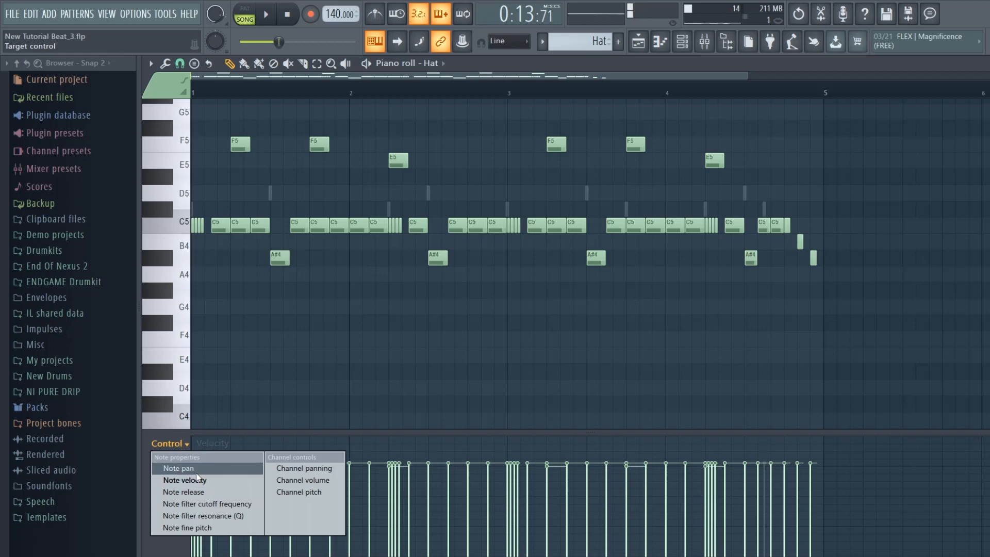
{"action": "left_click", "coordinate": [189, 468]}
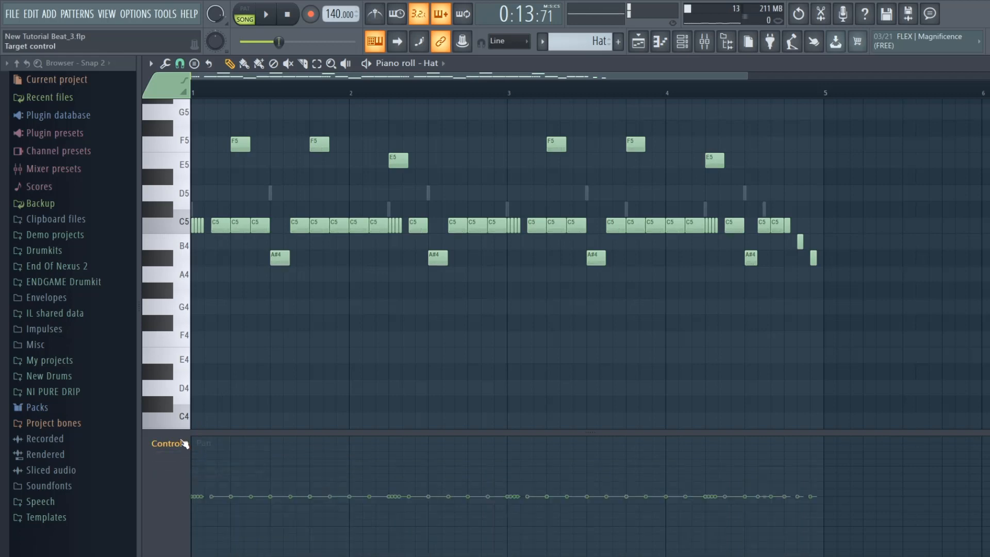
{"action": "left_click", "coordinate": [185, 447]}
{"action": "left_click", "coordinate": [187, 470]}
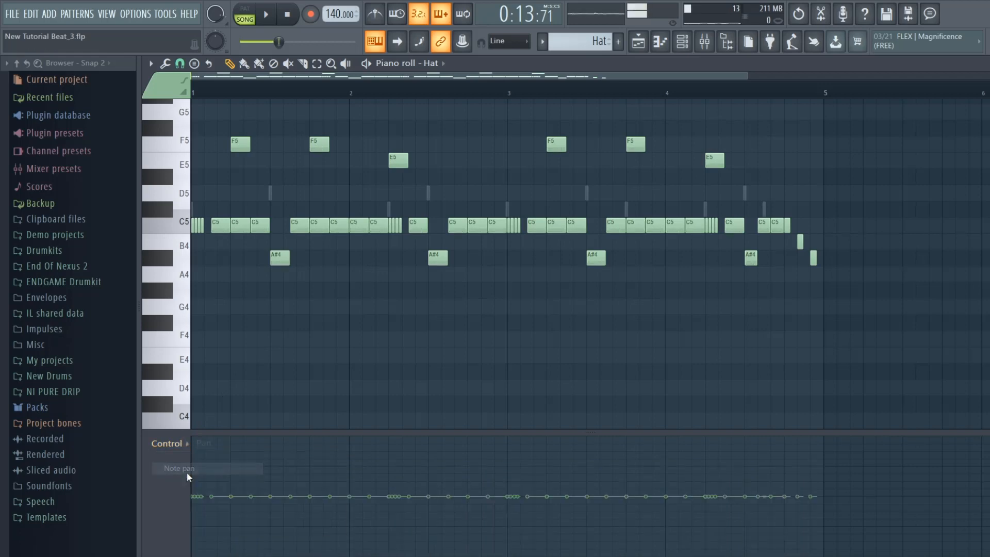
Ramp the pan of the hat rolls toward centre, from the left in bars 1 and 3 and from the right in bars 2 and 4
{"action": "left_click", "coordinate": [195, 526]}
{"action": "left_click_drag", "start_coordinate": [196, 526], "coordinate": [203, 494]}
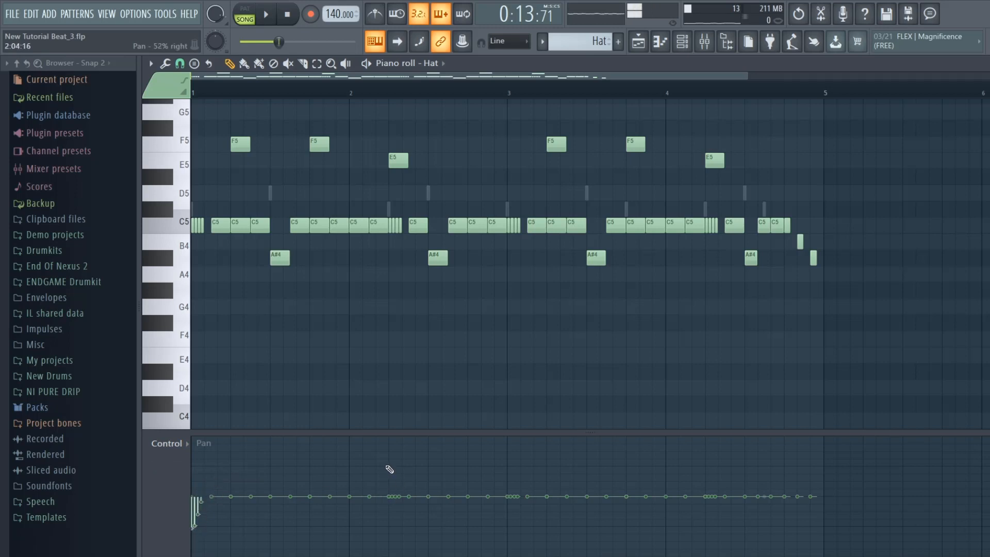
{"action": "left_click_drag", "start_coordinate": [389, 469], "coordinate": [406, 501]}
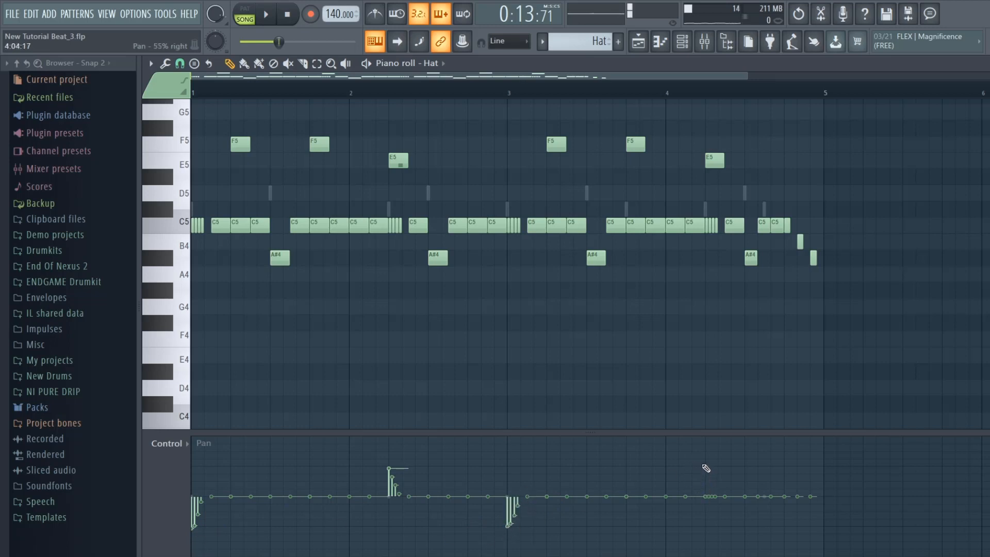
{"action": "mouse_move", "coordinate": [706, 468]}
{"action": "left_mouse_down"}
{"action": "mouse_move", "coordinate": [722, 531]}
{"action": "mouse_move", "coordinate": [720, 484]}
{"action": "left_mouse_up"}
{"action": "left_click_drag", "start_coordinate": [718, 480], "coordinate": [724, 508]}
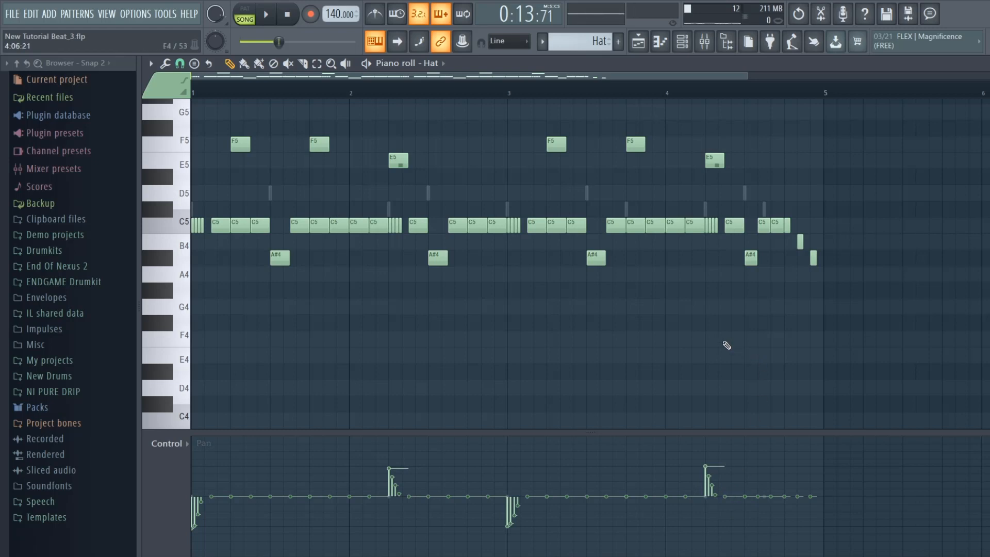
Play the arrangement and pan the last three short notes of bar 4 alternately: about 47% left, 45% right, and left again
{"action": "key", "text": "space"}
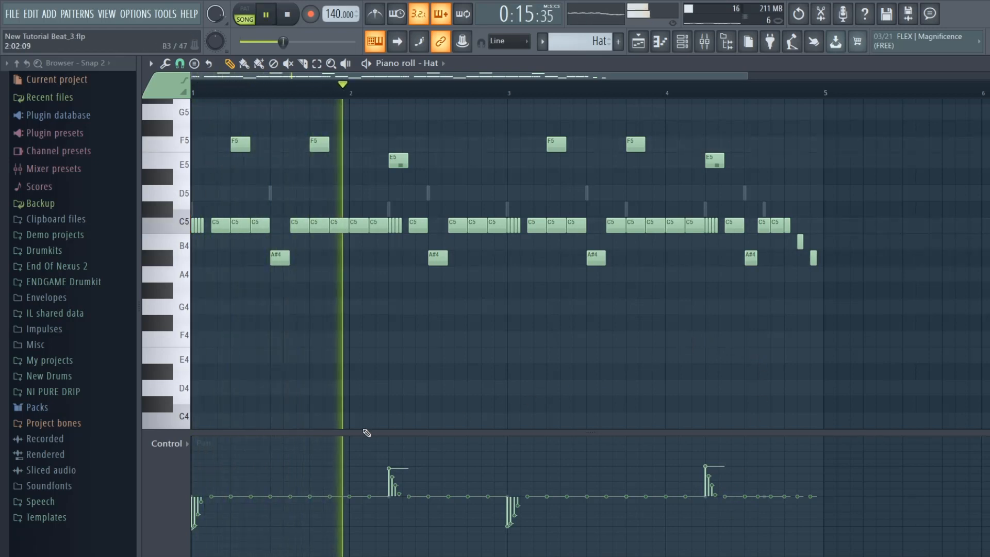
{"action": "left_click", "coordinate": [785, 525]}
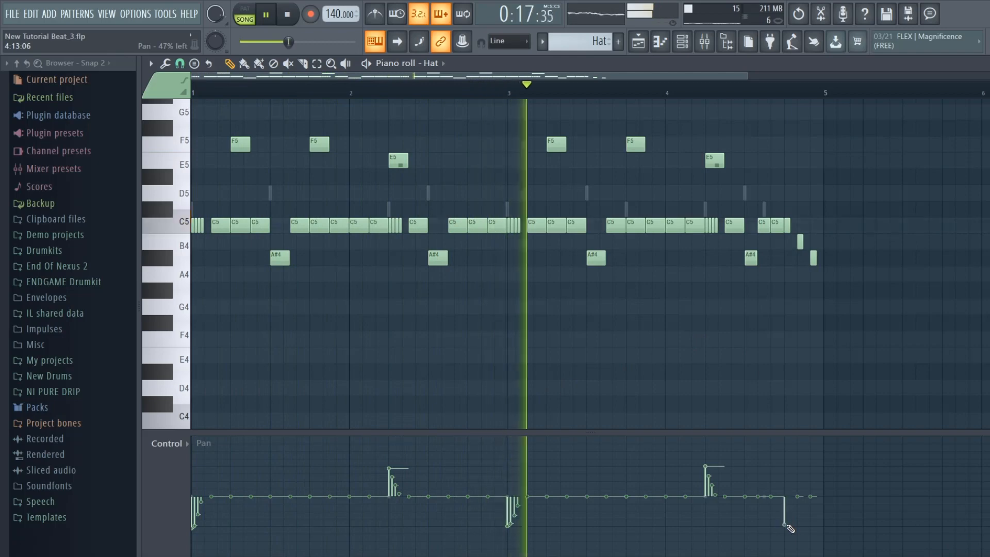
{"action": "left_click", "coordinate": [798, 470]}
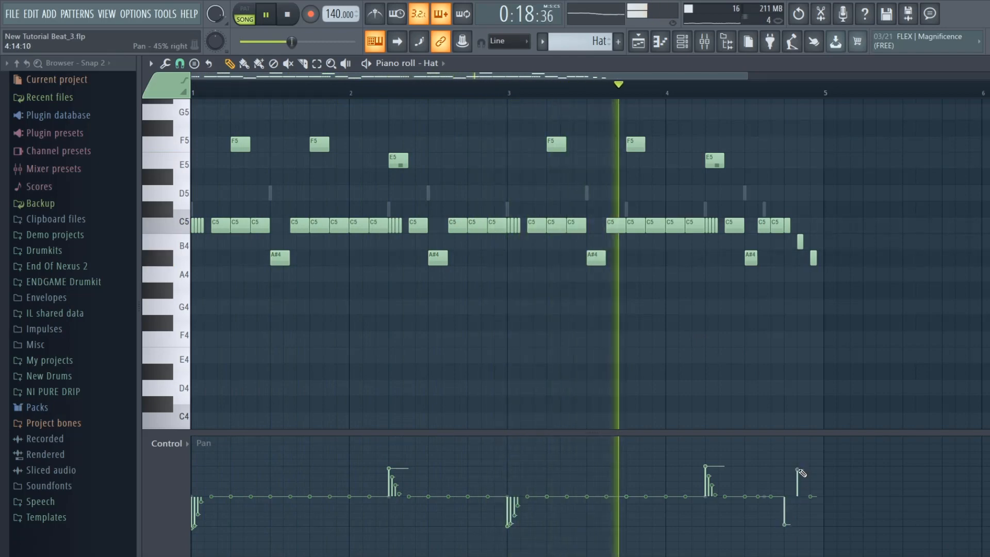
{"action": "left_click", "coordinate": [812, 526]}
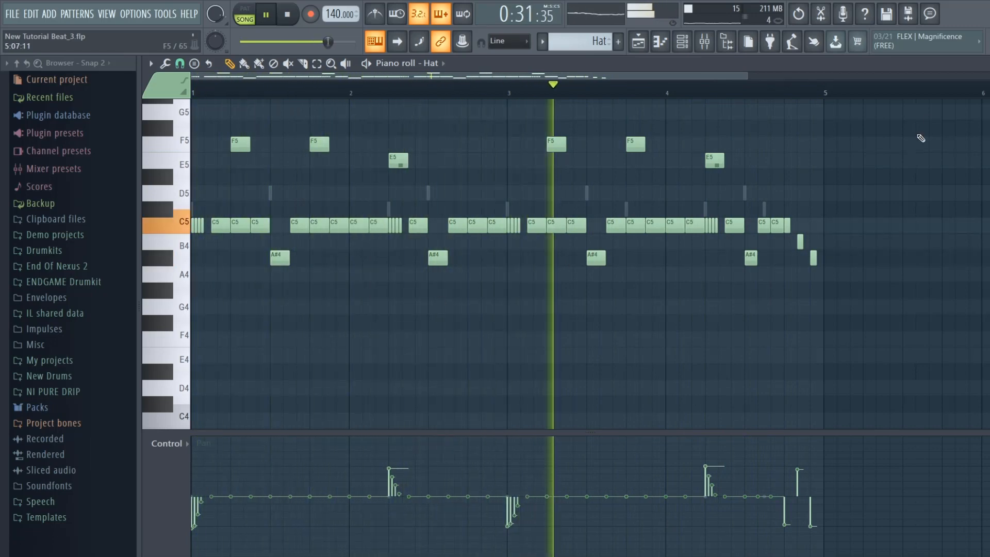
Close the piano roll, stop playback and set the playlist's song position to bar 6
{"action": "left_click", "coordinate": [984, 64]}
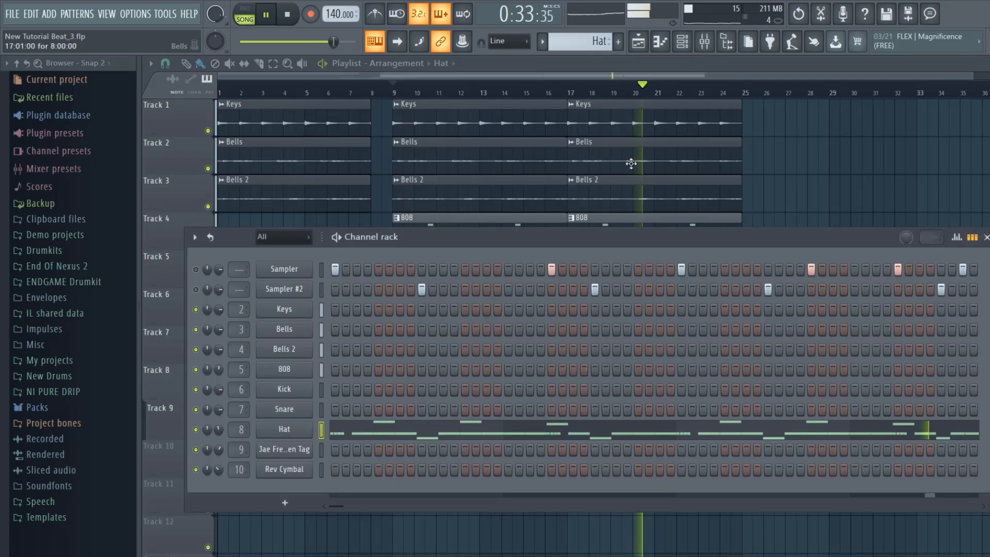
{"action": "key", "text": "space"}
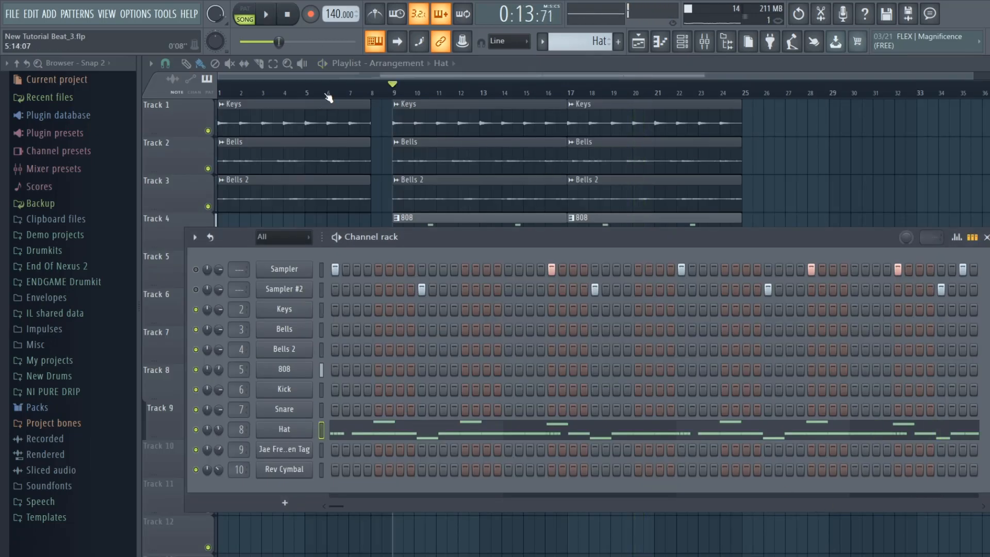
{"action": "left_click", "coordinate": [328, 98]}
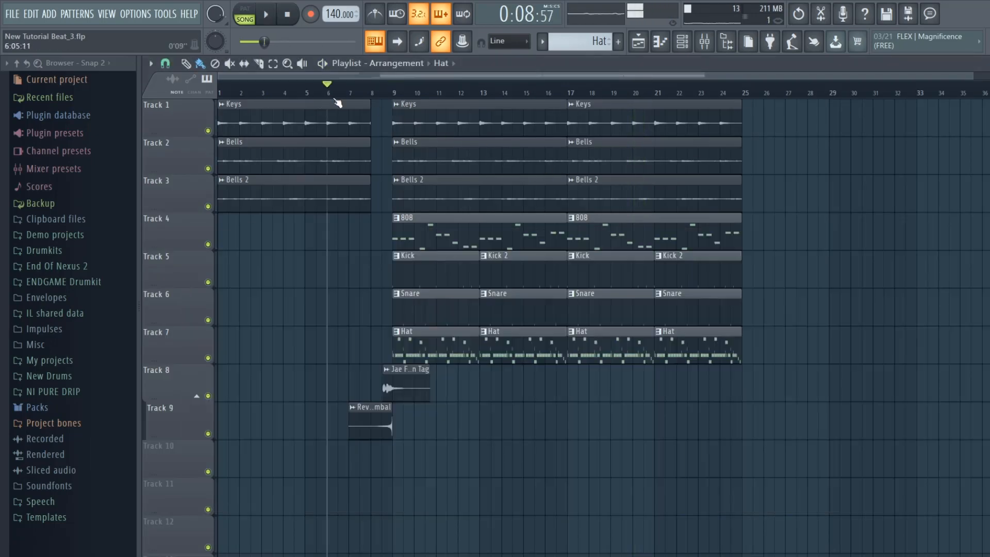
Open the Hat channel's settings, adjust its time Shift to a small offset, and close them after listening to the arrangement
{"action": "left_click", "coordinate": [691, 45]}
{"action": "left_click", "coordinate": [281, 436]}
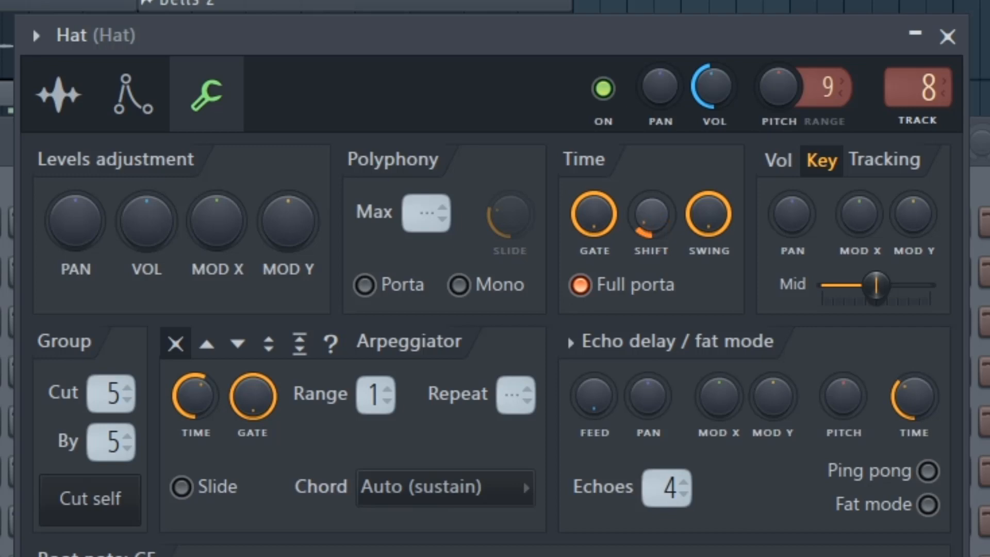
{"action": "left_click_drag", "start_coordinate": [653, 221], "coordinate": [653, 165]}
{"action": "left_click_drag", "start_coordinate": [652, 215], "coordinate": [652, 243]}
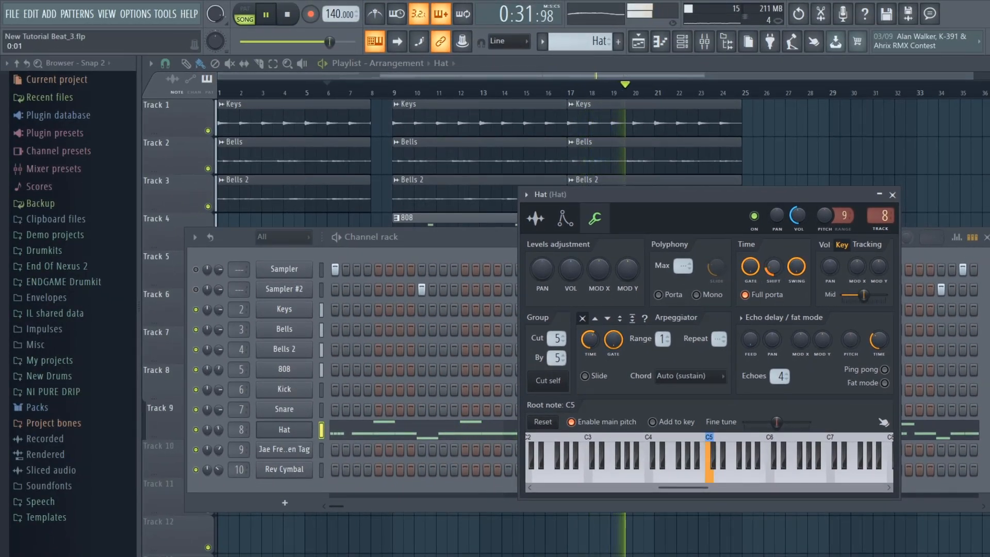
{"action": "left_click", "coordinate": [893, 194]}
{"action": "key", "text": "space"}
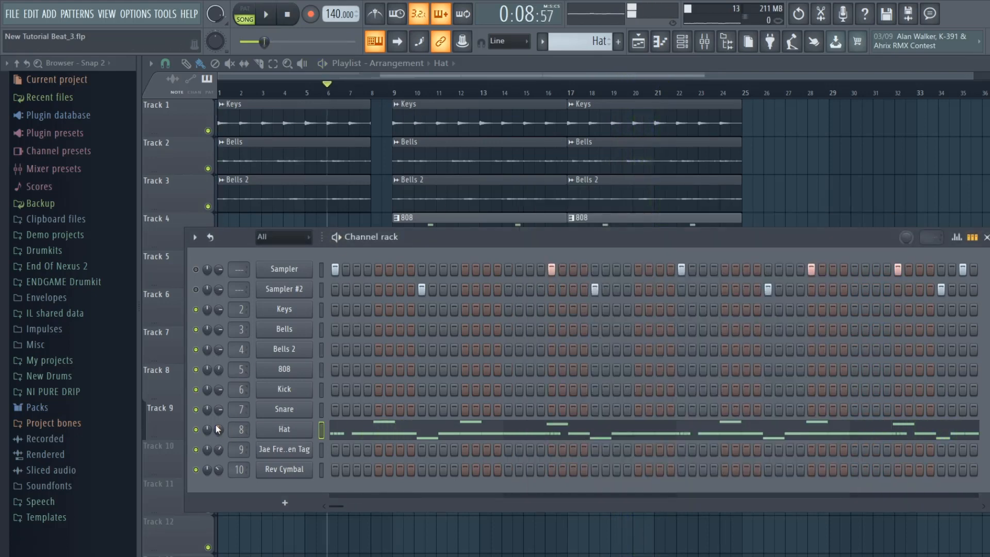
Open the Hat channel's piano roll and slightly lower the velocity of individual hats in the first half of bar 1
{"action": "left_click_drag", "start_coordinate": [222, 436], "coordinate": [222, 452]}
{"action": "left_click", "coordinate": [379, 420]}
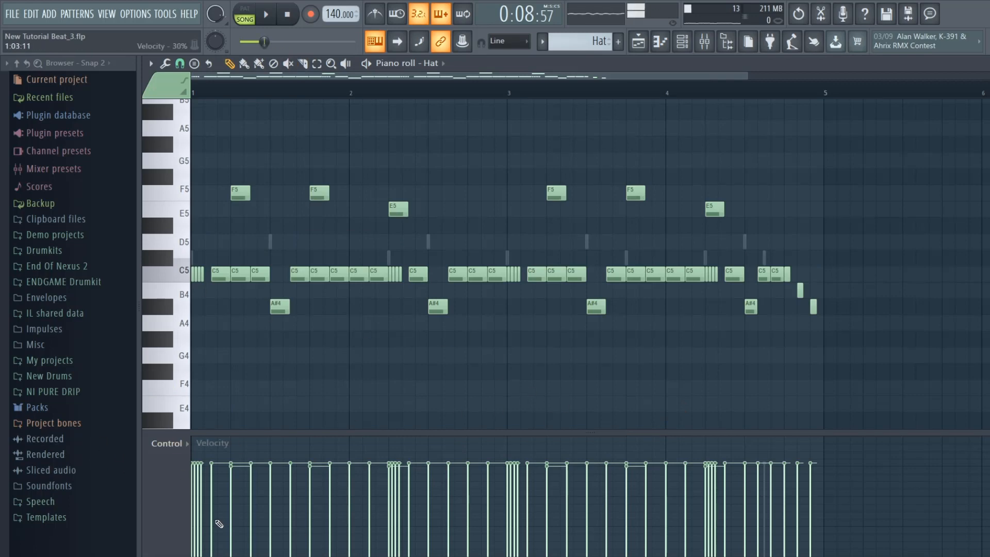
{"action": "left_click", "coordinate": [271, 480]}
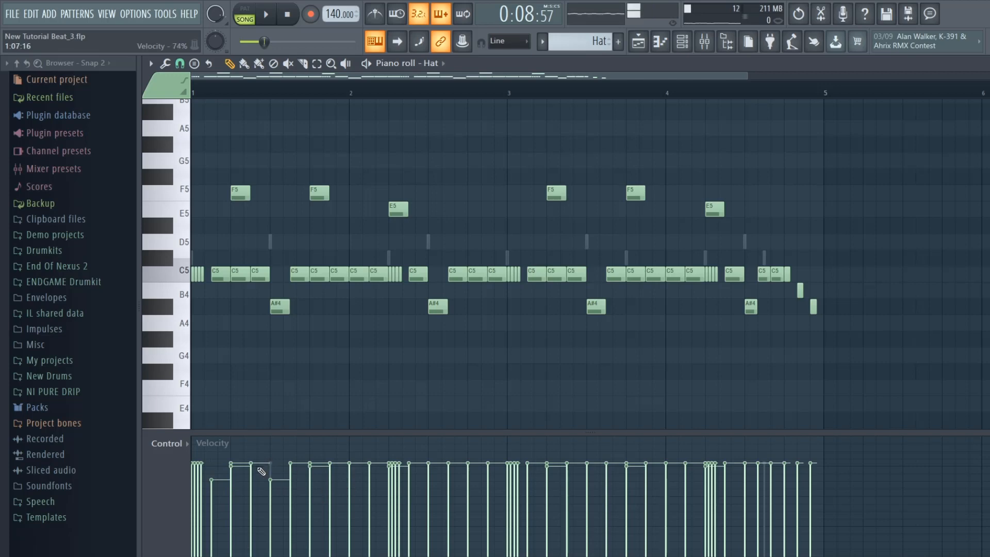
Randomize the velocity of the hat notes slightly with the piano roll randomizer, using bipolar levels and leaving pattern generation off
{"action": "key", "text": "alt+r"}
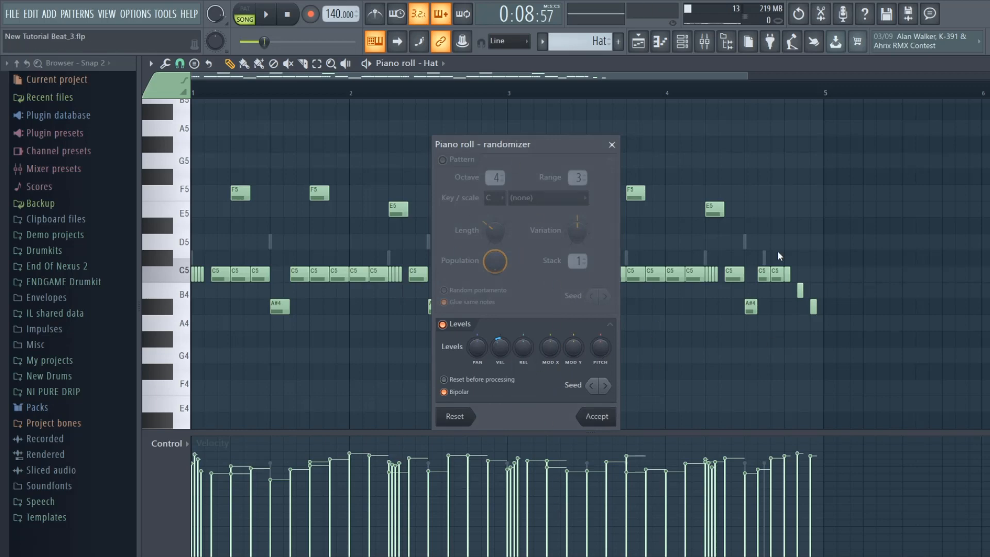
{"action": "left_click", "coordinate": [443, 162]}
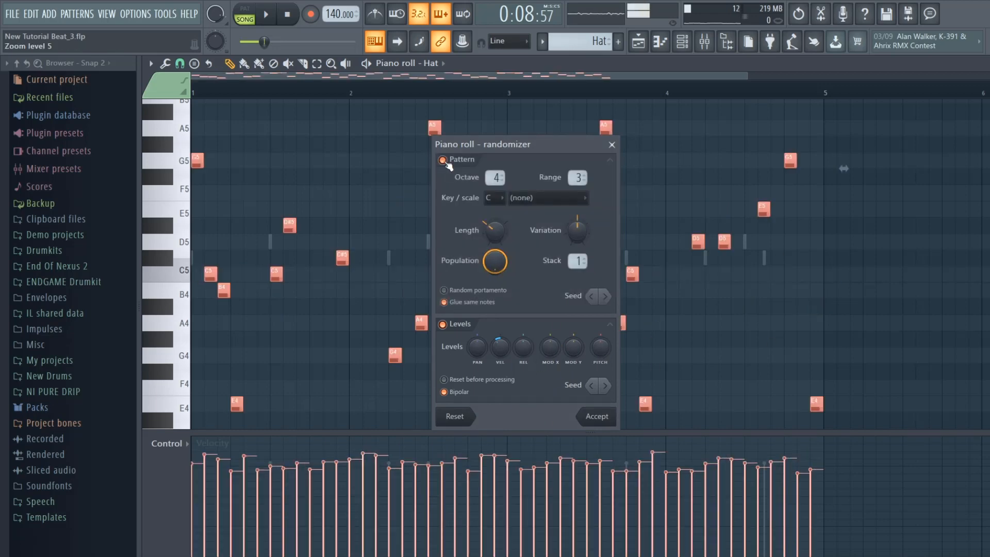
{"action": "left_click", "coordinate": [443, 160]}
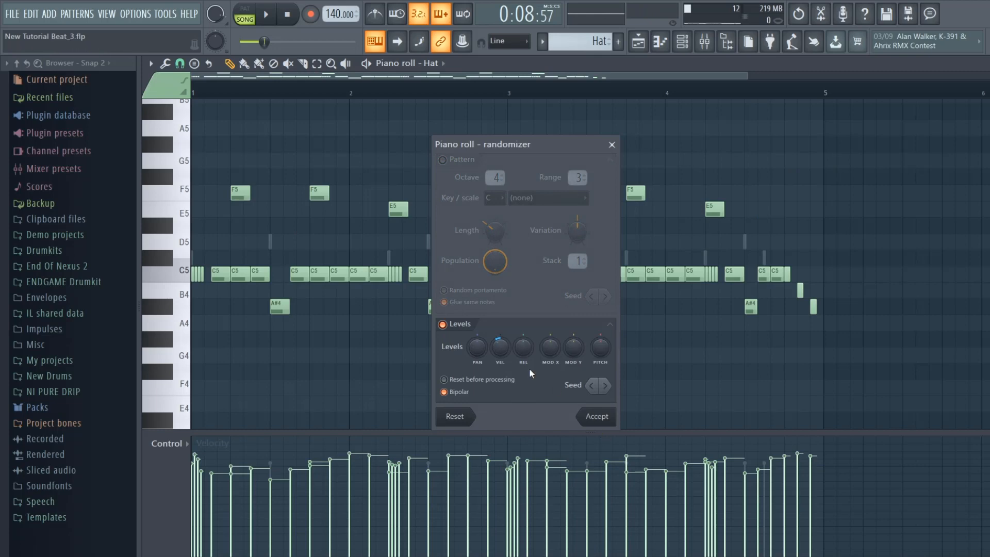
{"action": "left_click", "coordinate": [476, 350]}
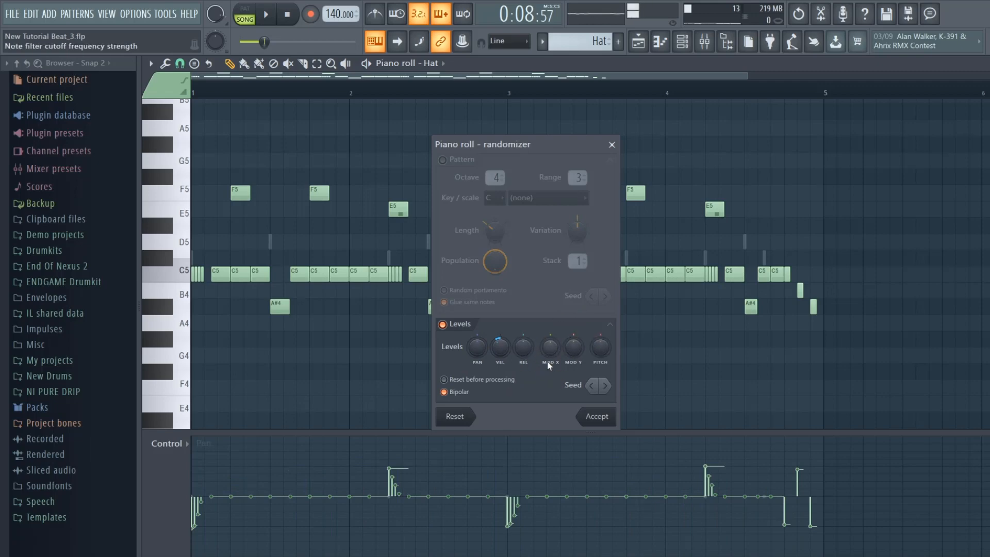
{"action": "left_click_drag", "start_coordinate": [500, 347], "coordinate": [500, 342]}
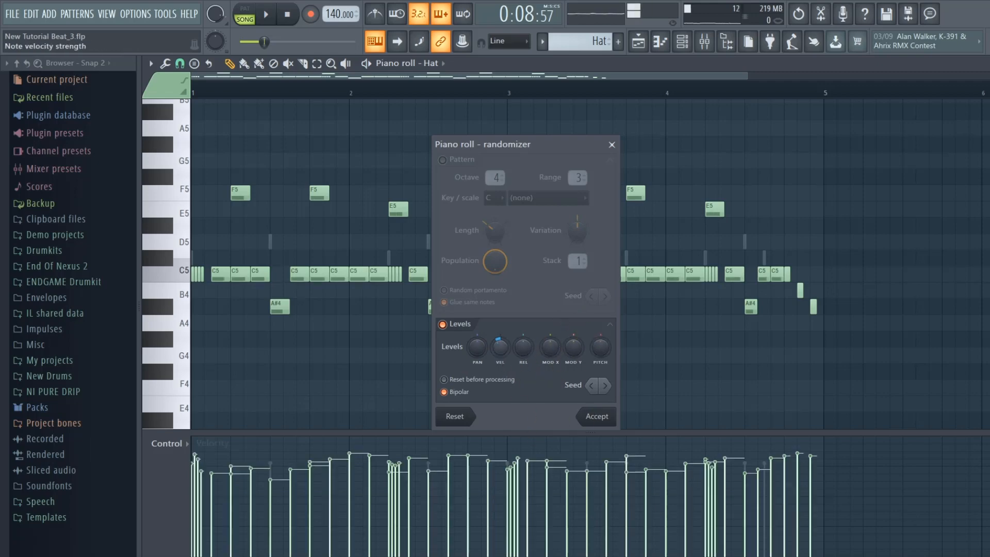
{"action": "left_click", "coordinate": [602, 415]}
{"action": "key", "text": "space"}
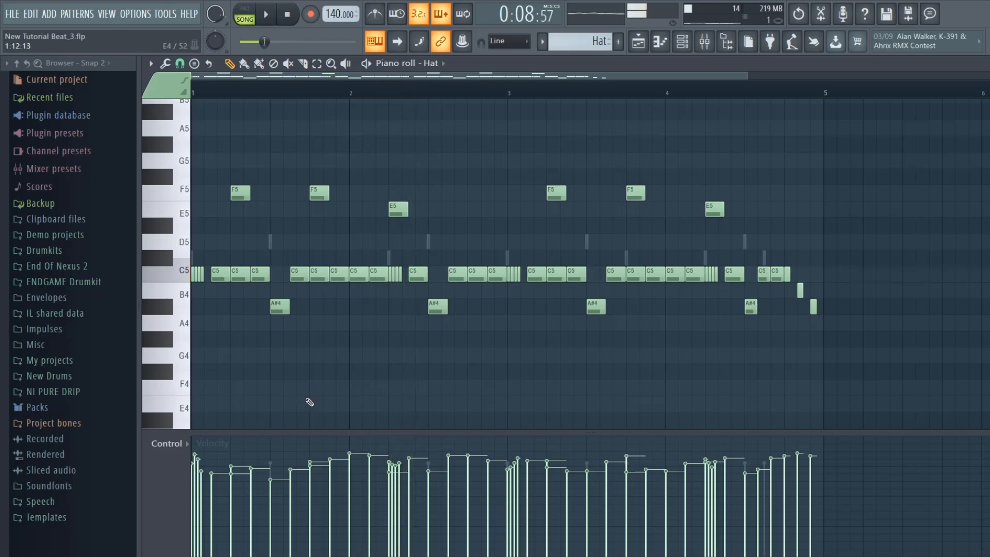
Add three short descending low hats, E4, D4 and C#4, in the last quarter of bar 1
{"action": "scroll", "coordinate": [309, 371], "scroll_direction": "down", "scroll_amount": 2}
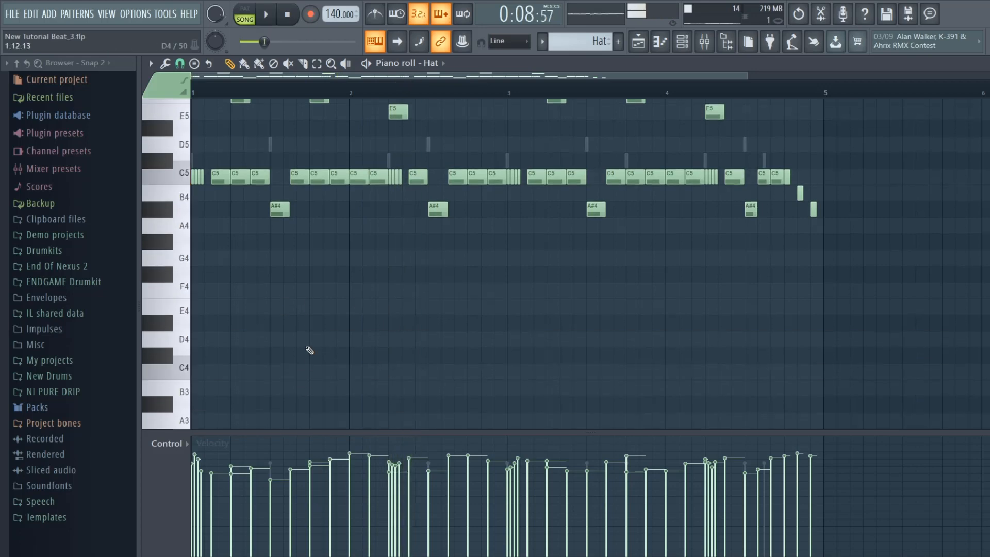
{"action": "scroll", "coordinate": [314, 294], "scroll_direction": "up", "scroll_amount": 1}
{"action": "left_click", "coordinate": [315, 356]}
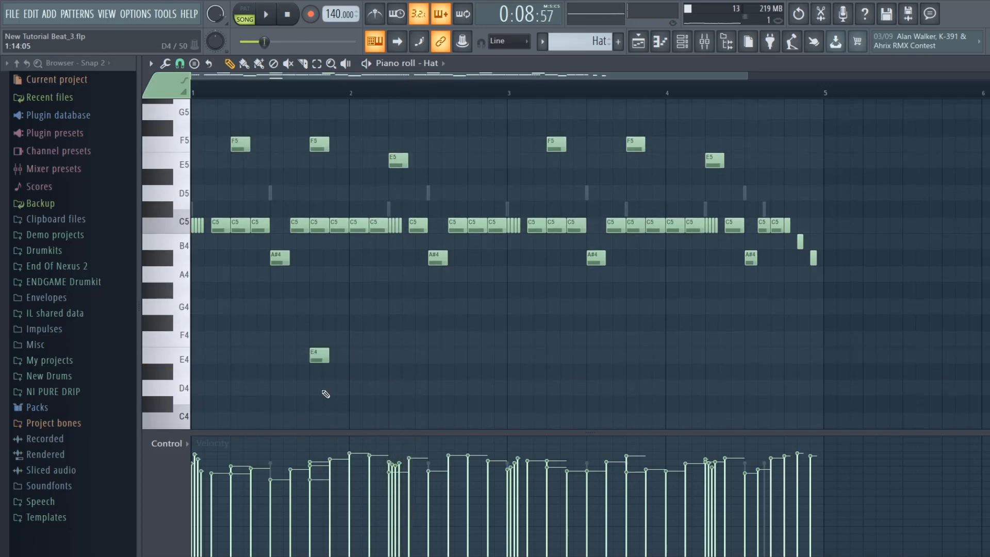
{"action": "left_click", "coordinate": [330, 387]}
{"action": "left_click_drag", "start_coordinate": [341, 388], "coordinate": [289, 358]}
{"action": "left_click", "coordinate": [339, 405]}
Play the arrangement and add three short descending low hats, E4, D#4 and D4, in the last quarter of bar 3
{"action": "key", "text": "space"}
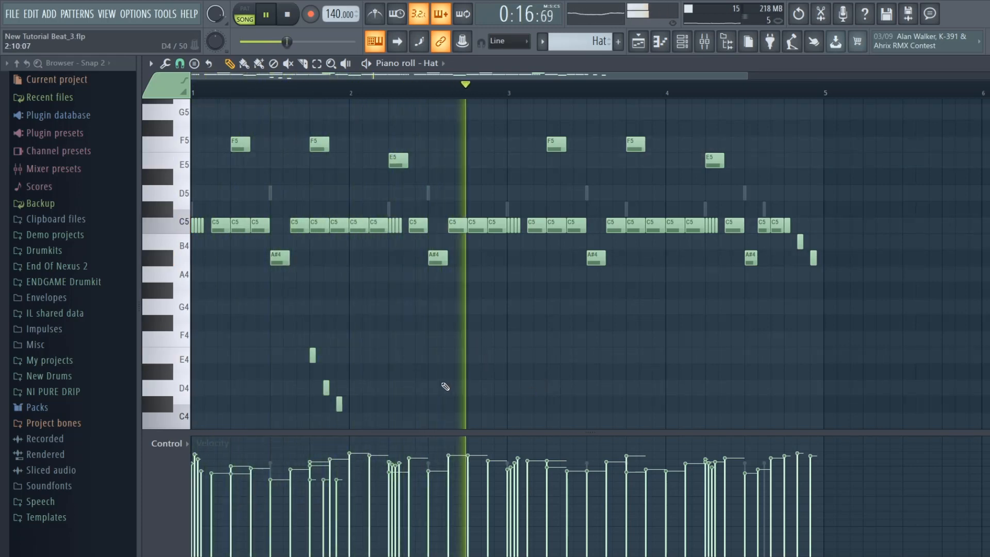
{"action": "left_click", "coordinate": [630, 356]}
{"action": "left_click", "coordinate": [642, 372]}
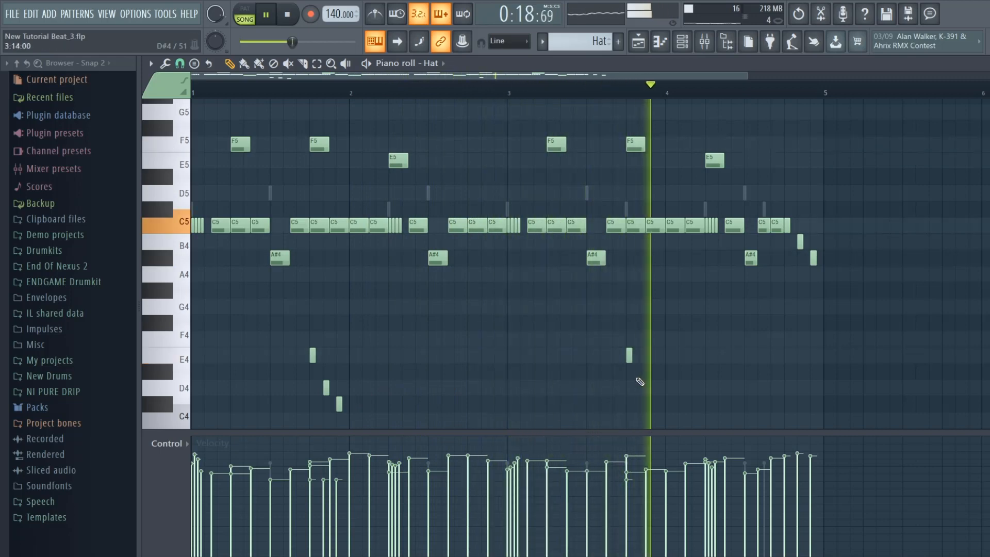
{"action": "left_click", "coordinate": [655, 388]}
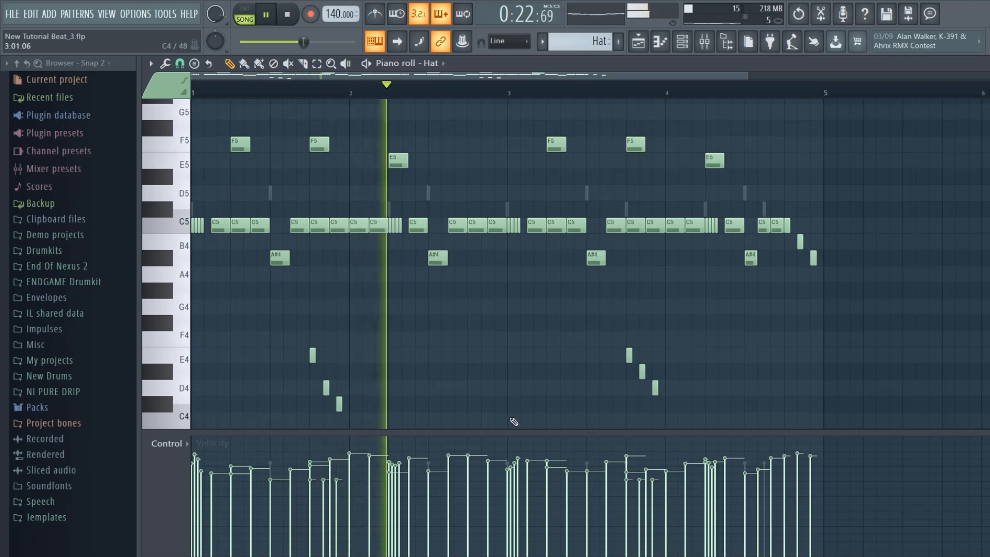
Extend the low runs with a short C#4 at the start of bar 2 and a short D4 at the start of bar 4, and stop playback
{"action": "left_click", "coordinate": [352, 404]}
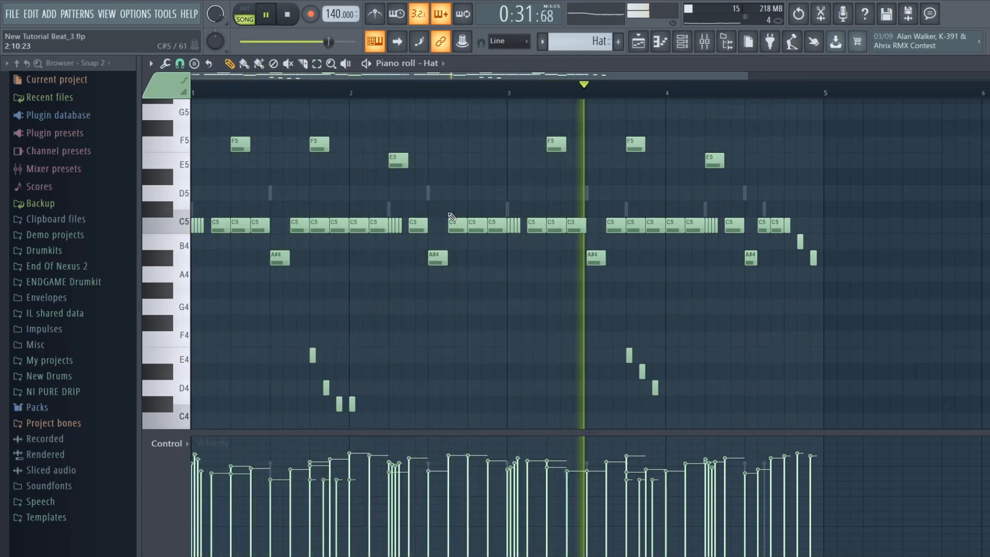
{"action": "left_click", "coordinate": [668, 388]}
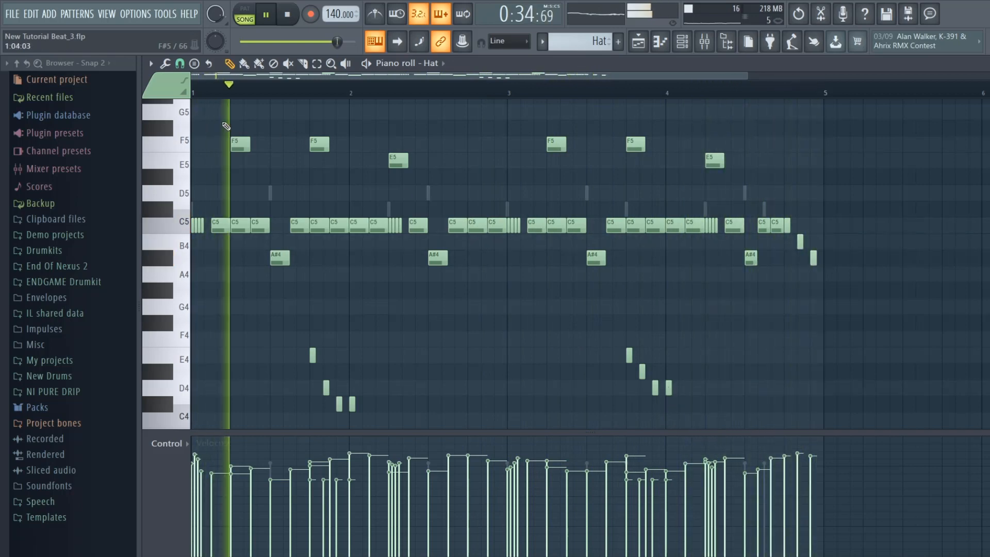
{"action": "key", "text": "space"}
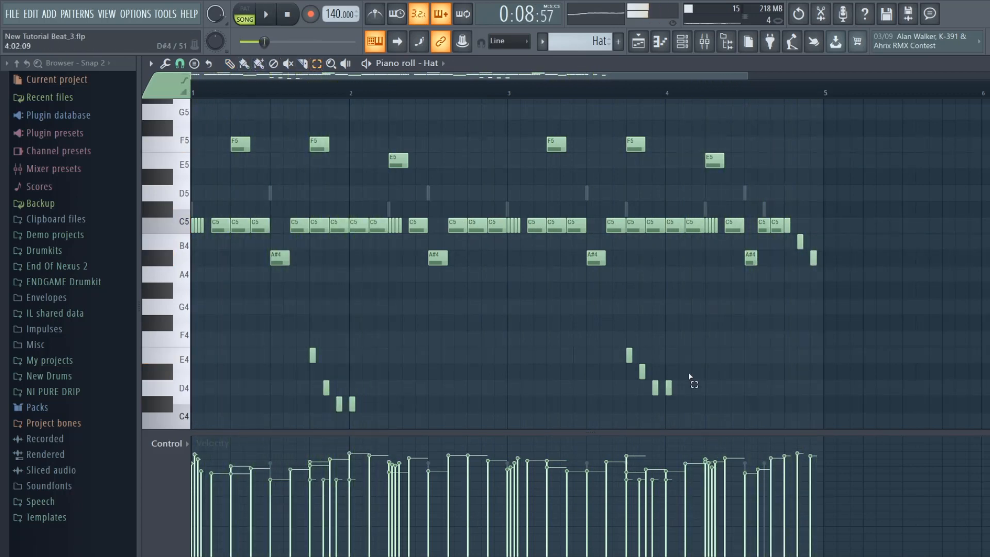
Select the eight low run notes and reduce their velocity with a negative offset in the level scaling tool
{"action": "left_click_drag", "start_coordinate": [674, 413], "coordinate": [272, 301]}
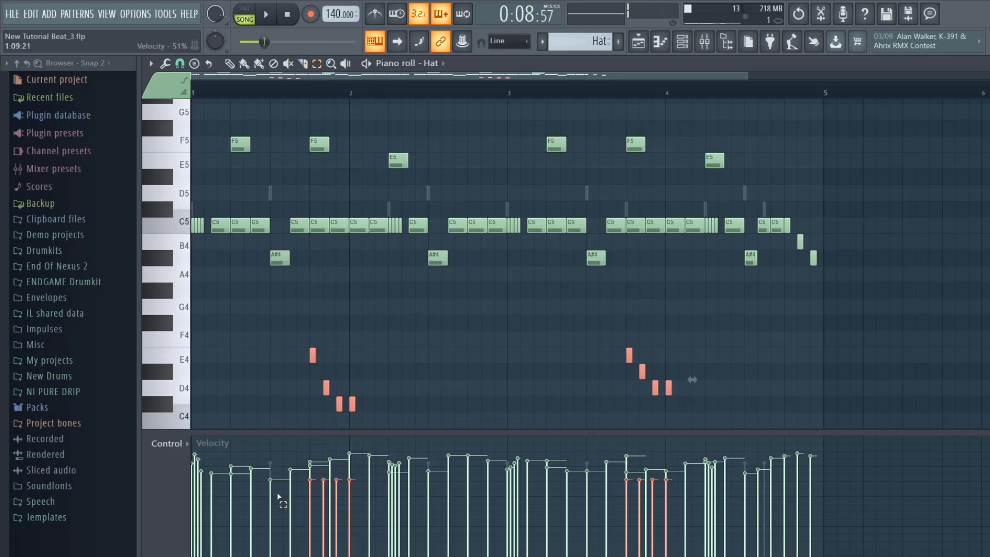
{"action": "key", "text": "alt+x"}
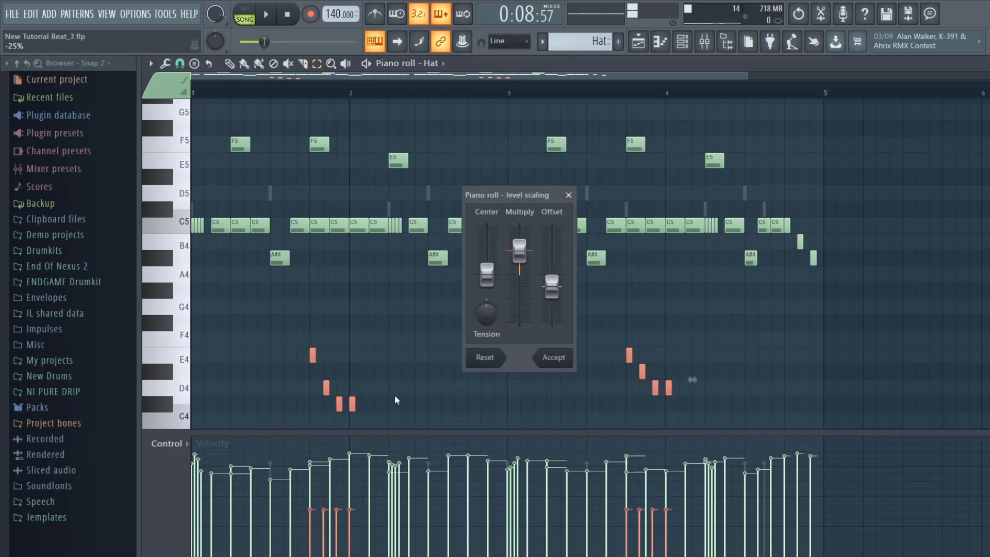
{"action": "left_click_drag", "start_coordinate": [553, 289], "coordinate": [552, 302]}
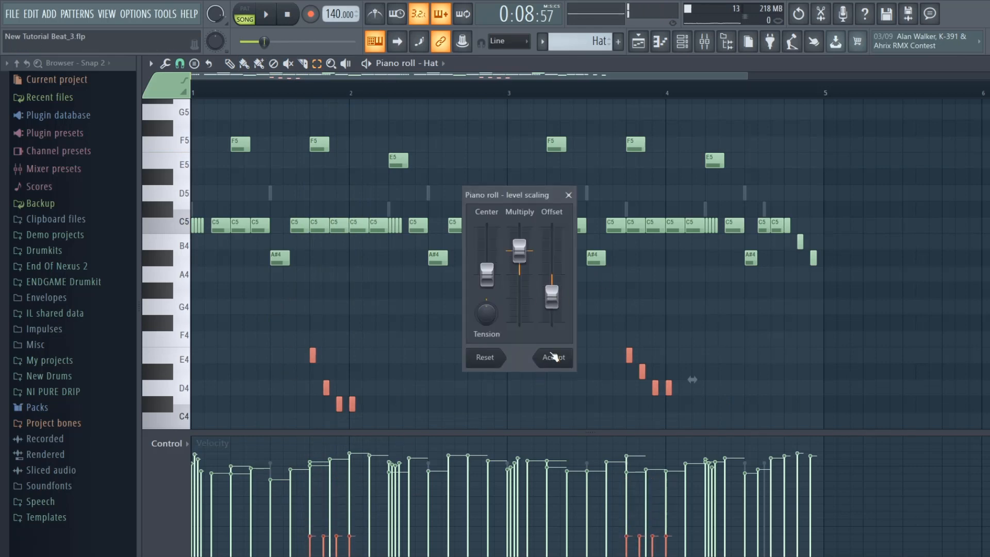
{"action": "left_click", "coordinate": [553, 357]}
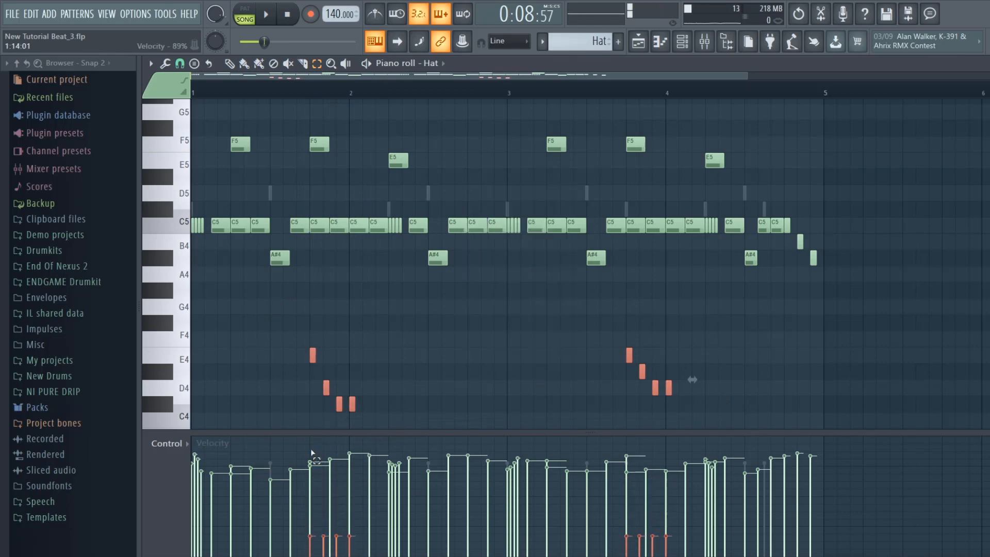
Deselect the notes, show pan in the control lane, and spread the low run notes left and right, starting each run on the left
{"action": "left_click", "coordinate": [176, 447]}
{"action": "left_click", "coordinate": [173, 454]}
{"action": "left_click", "coordinate": [259, 398], "text": "ctrl"}
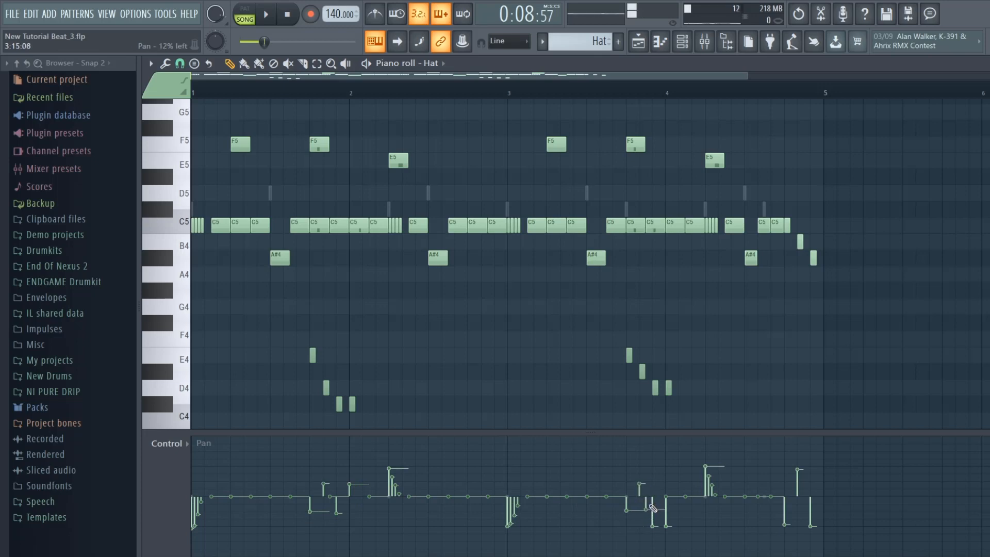
{"action": "left_click", "coordinate": [654, 485]}
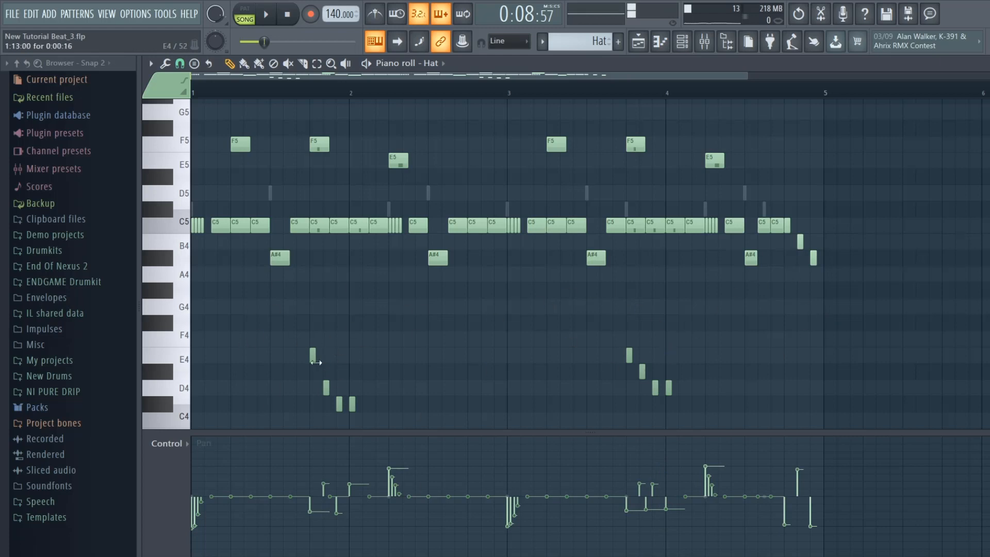
Listen to the finished hats in the arrangement, look over the channel rack, stop playback and return to the piano roll
{"action": "key", "text": "space"}
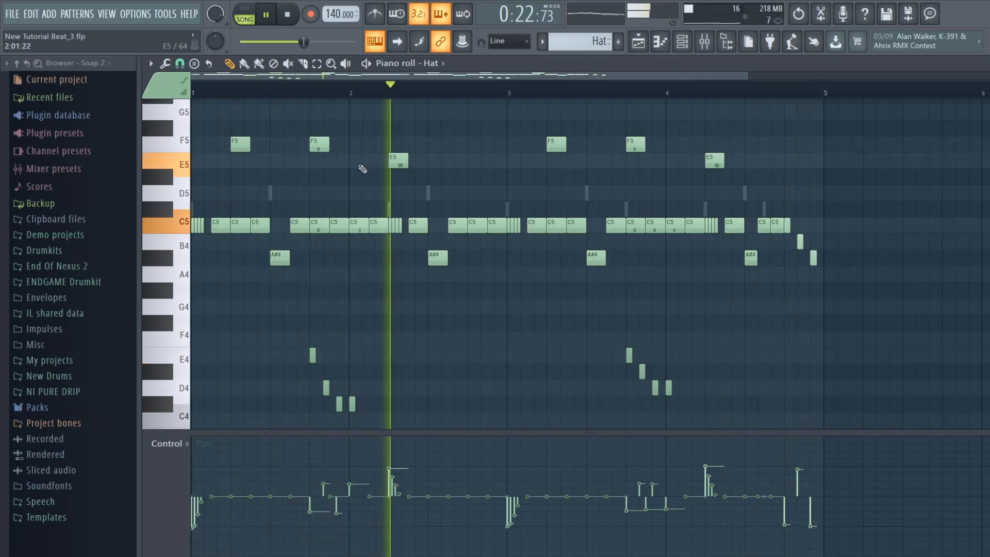
{"action": "key", "text": "F6"}
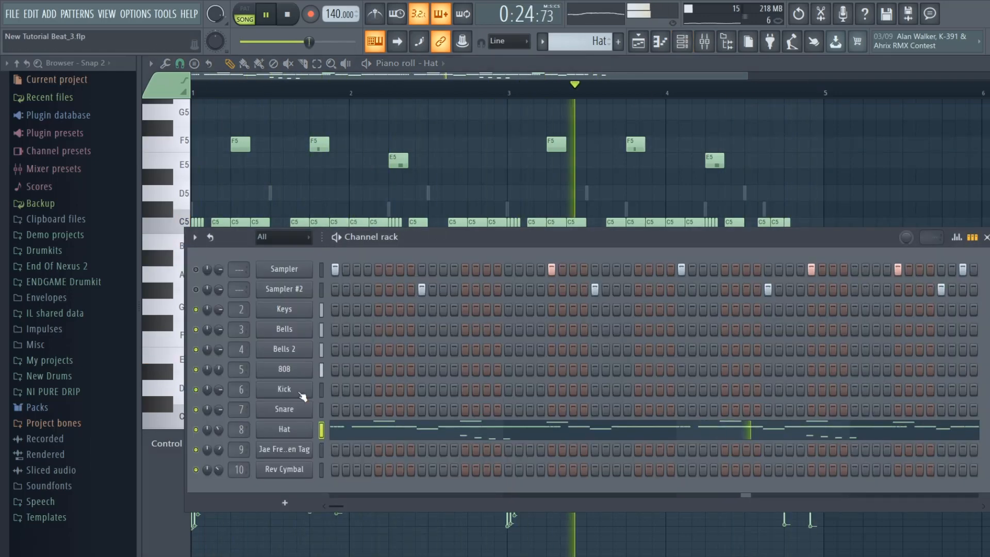
{"action": "key", "text": "space"}
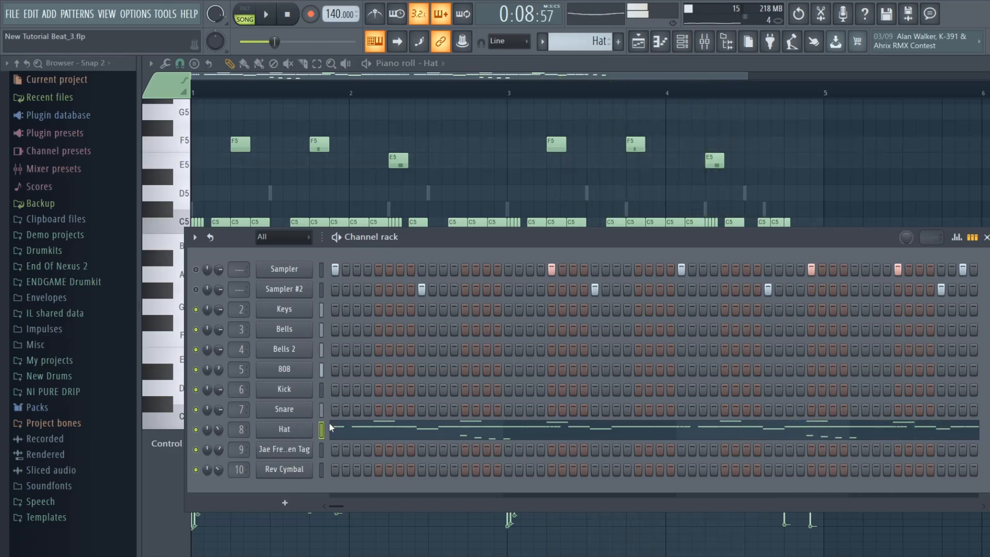
{"action": "key", "text": "F6"}
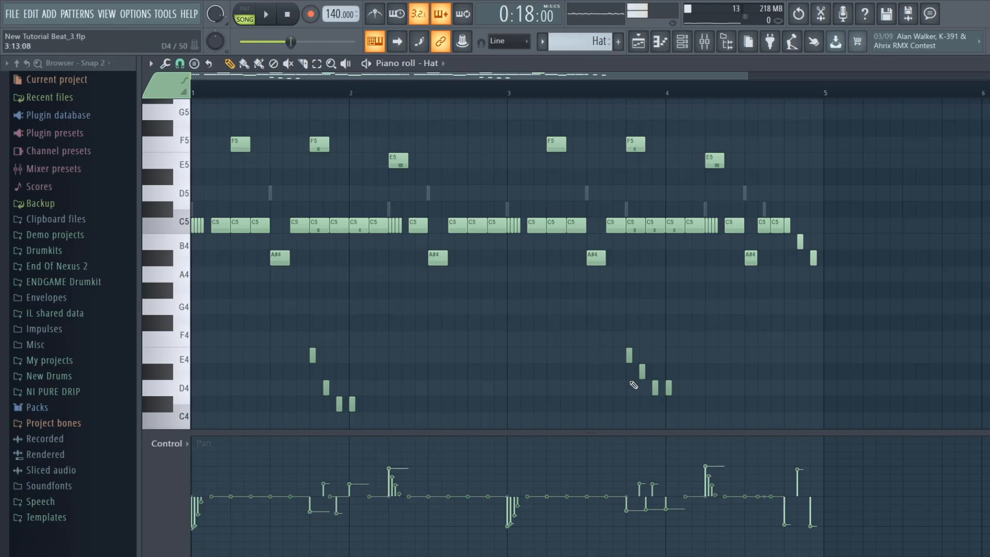
Examine the hat's lower and higher pitch ranges in the piano roll, trying and removing a short B3 at the start of bar 1
{"action": "left_click_drag", "start_coordinate": [164, 356], "coordinate": [158, 378]}
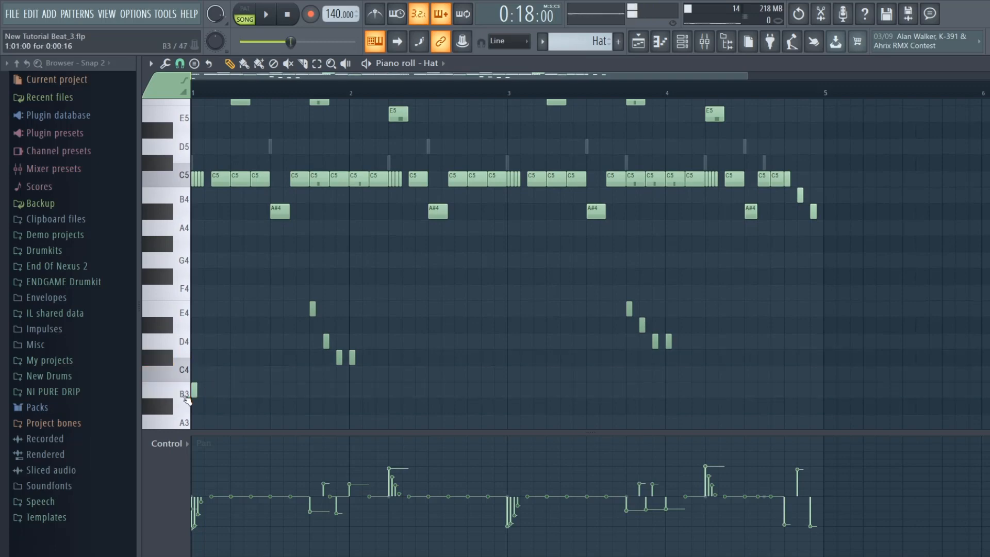
{"action": "left_click", "coordinate": [194, 391]}
{"action": "right_click", "coordinate": [193, 389]}
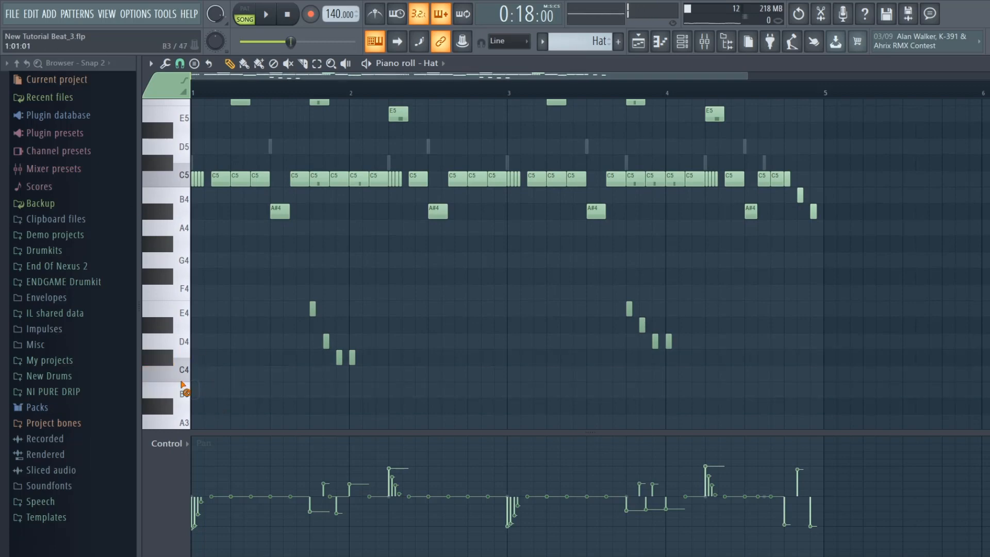
{"action": "left_click", "coordinate": [172, 180]}
{"action": "scroll", "coordinate": [177, 200], "scroll_direction": "up", "scroll_amount": 3}
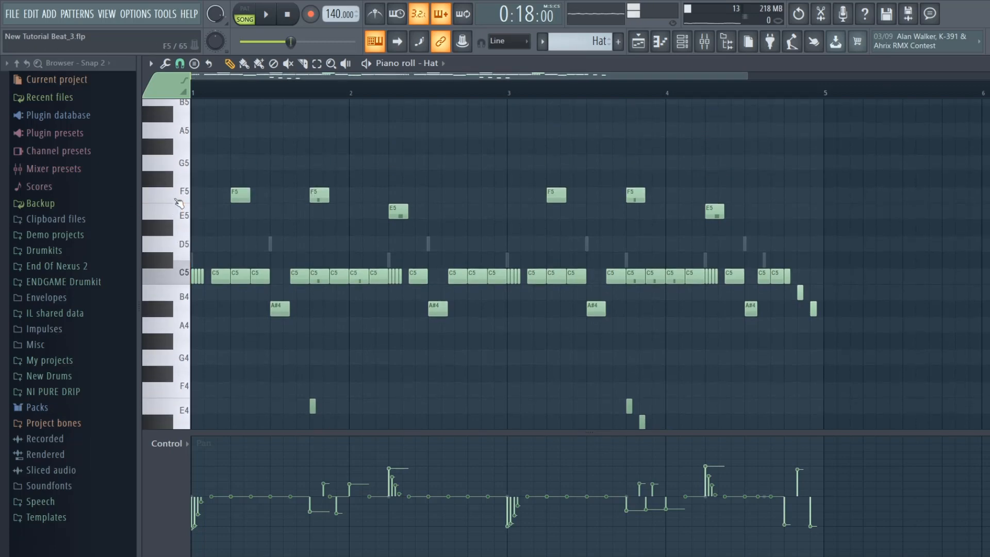
{"action": "scroll", "coordinate": [178, 206], "scroll_direction": "up", "scroll_amount": 4}
{"action": "scroll", "coordinate": [177, 187], "scroll_direction": "up", "scroll_amount": 5}
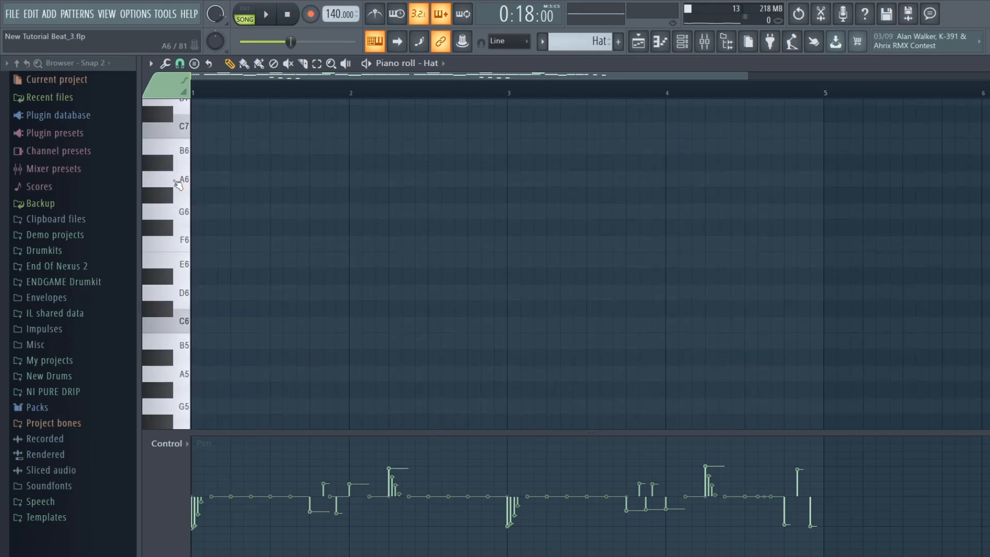
{"action": "scroll", "coordinate": [255, 265], "scroll_direction": "down", "scroll_amount": 12}
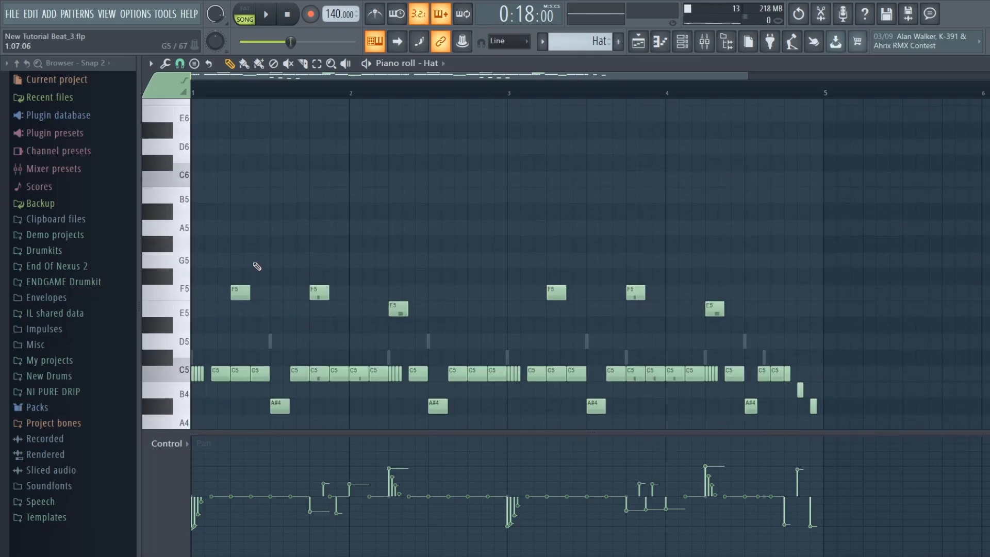
{"action": "scroll", "coordinate": [320, 255], "scroll_direction": "up", "scroll_amount": 1}
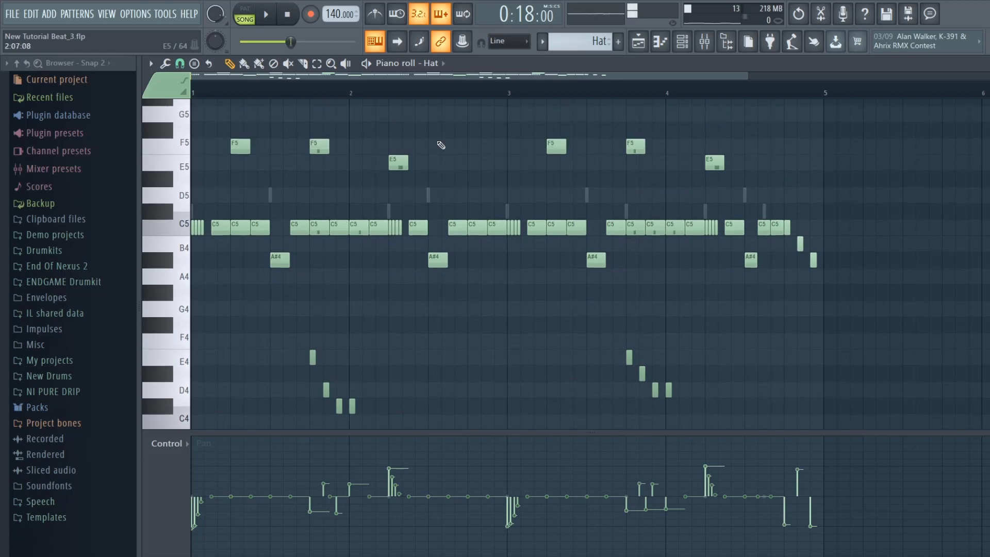
Open the Hat channel's sample settings, set its time-stretching mode to Stretch and return to the piano roll
{"action": "left_click", "coordinate": [682, 41]}
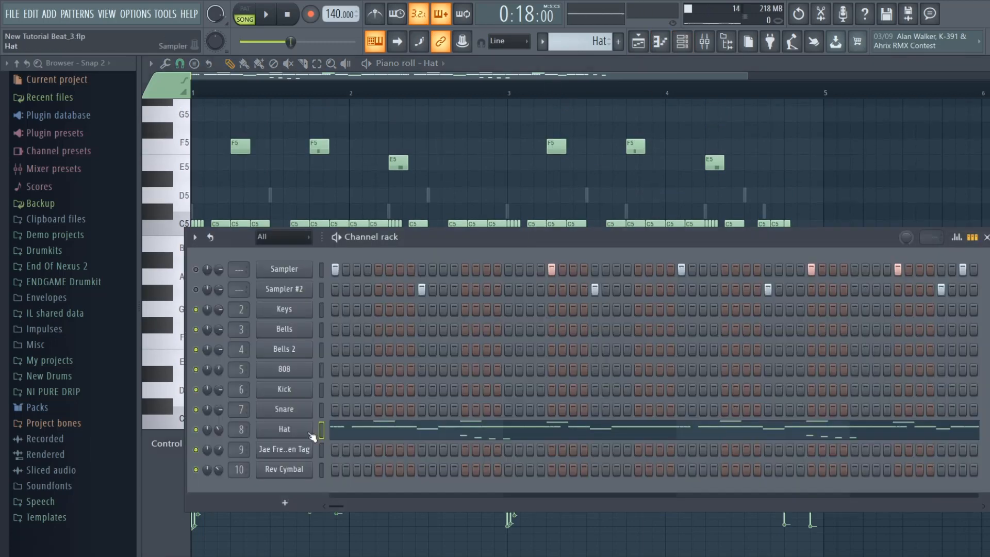
{"action": "left_click", "coordinate": [304, 430]}
{"action": "left_click", "coordinate": [536, 219]}
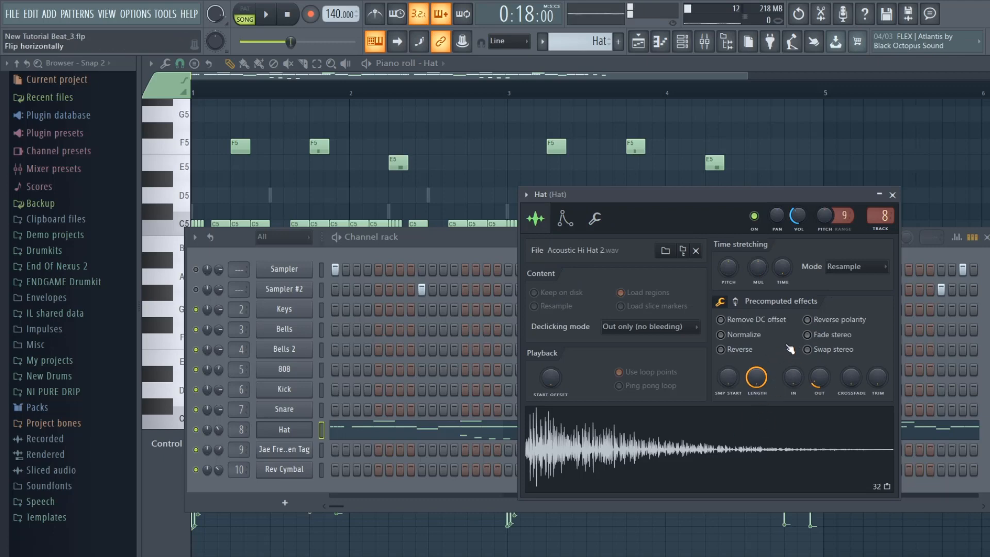
{"action": "left_click", "coordinate": [846, 267]}
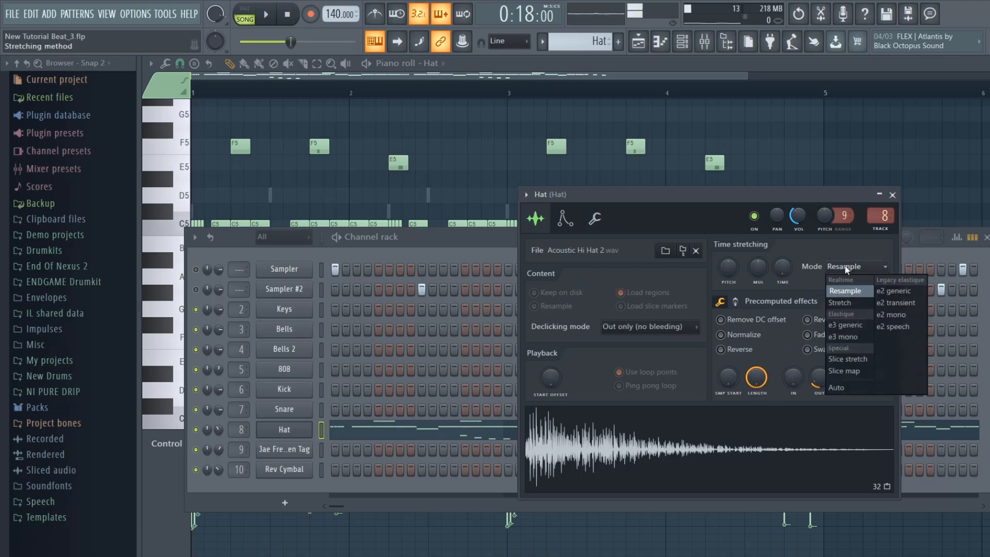
{"action": "left_click", "coordinate": [847, 304]}
{"action": "left_click", "coordinate": [703, 74]}
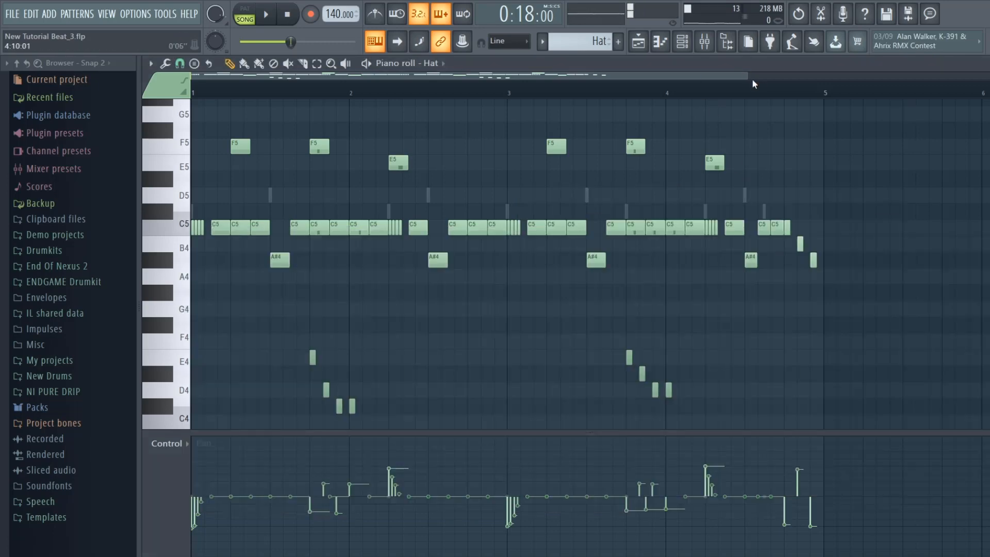
Listen to the arrangement from bar 5 while looking over the hat notes and velocities in the piano roll, and stop playback
{"action": "left_click_drag", "start_coordinate": [747, 76], "coordinate": [783, 76]}
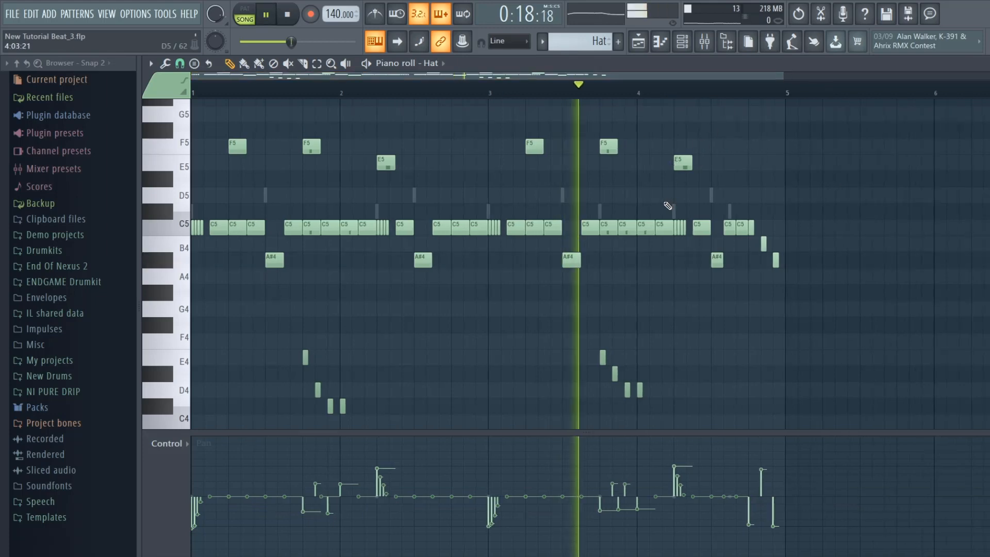
{"action": "key", "text": "Escape"}
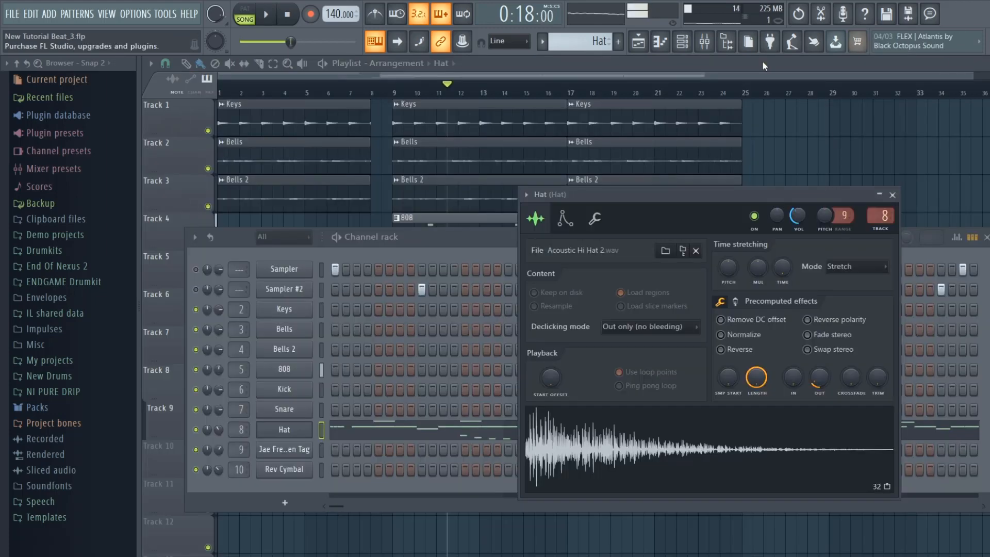
{"action": "left_click", "coordinate": [312, 95]}
{"action": "key", "text": "space"}
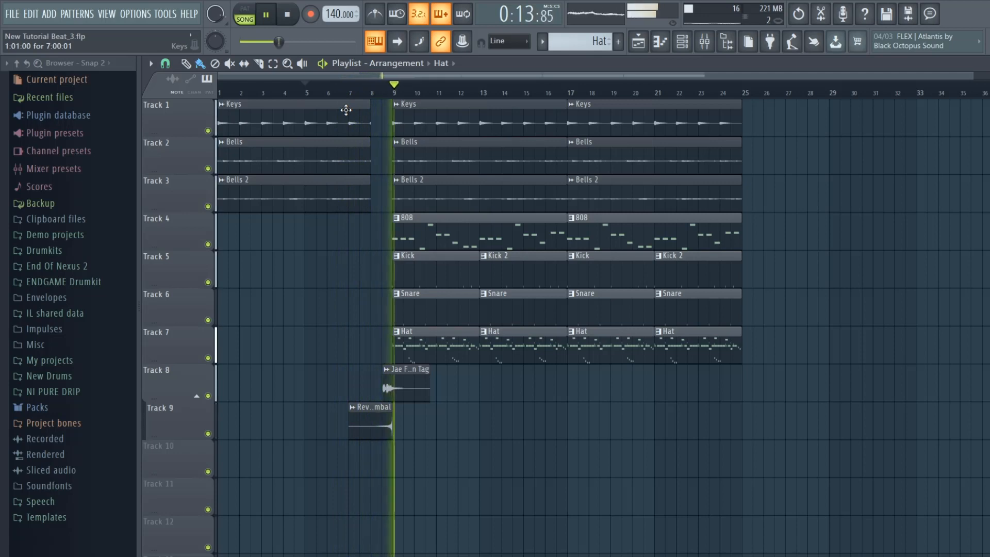
{"action": "left_click", "coordinate": [683, 49]}
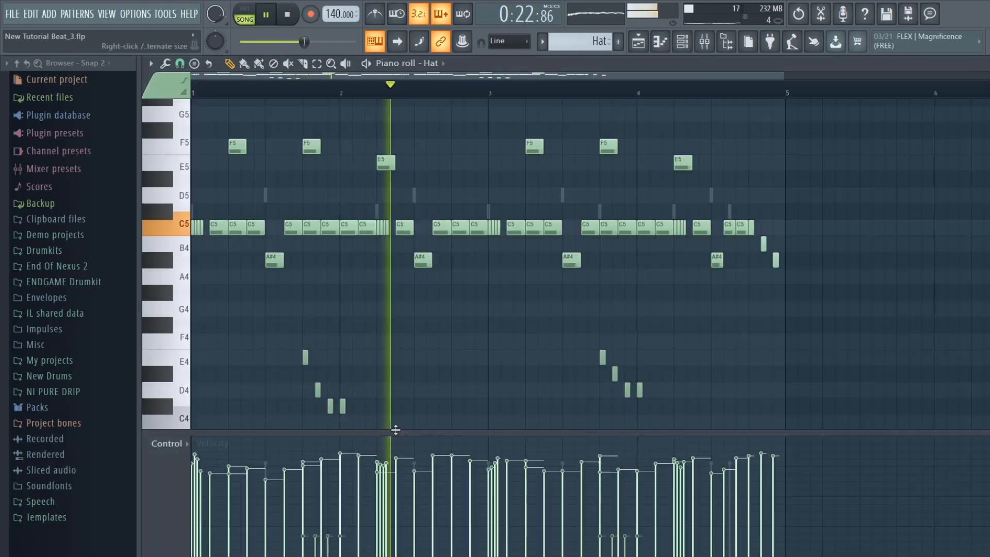
{"action": "left_click", "coordinate": [401, 428]}
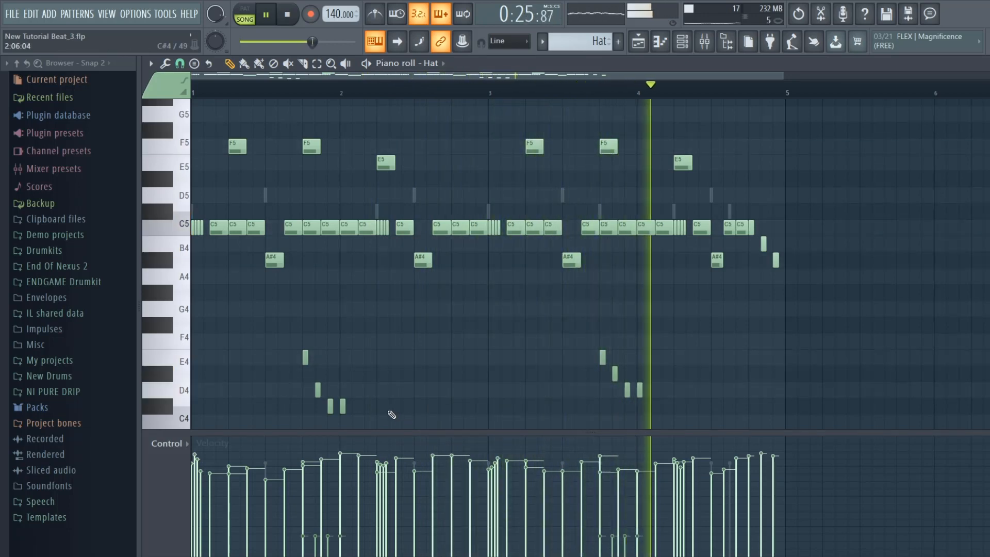
{"action": "key", "text": "space"}
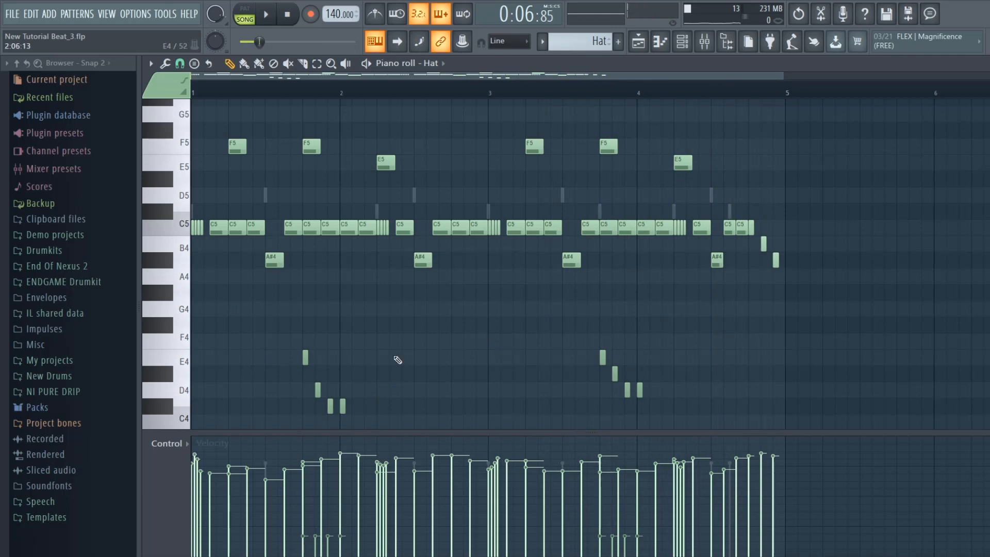
Reopen the Hat channel's sample settings, look over the available time-stretching modes and go back to the arrangement
{"action": "left_click", "coordinate": [682, 41]}
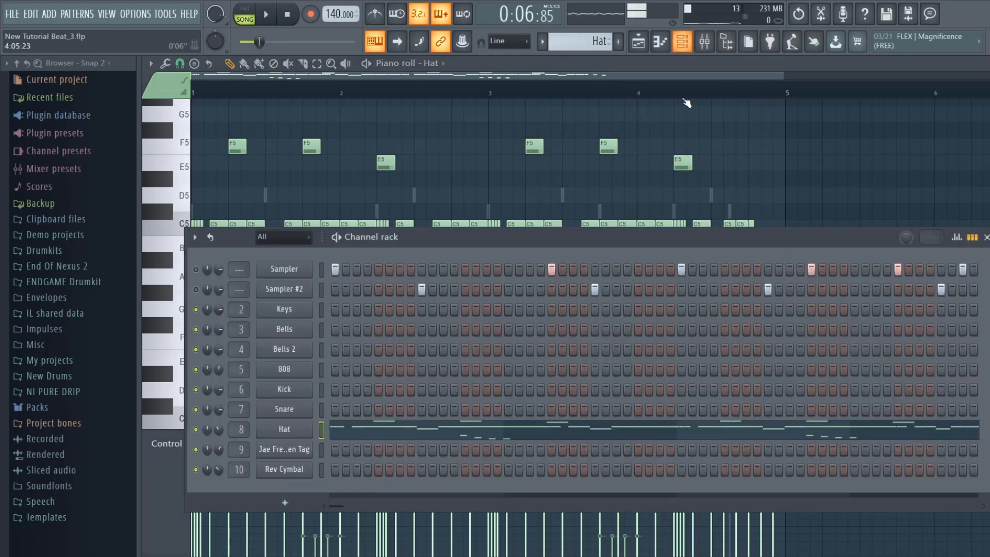
{"action": "left_click", "coordinate": [294, 431]}
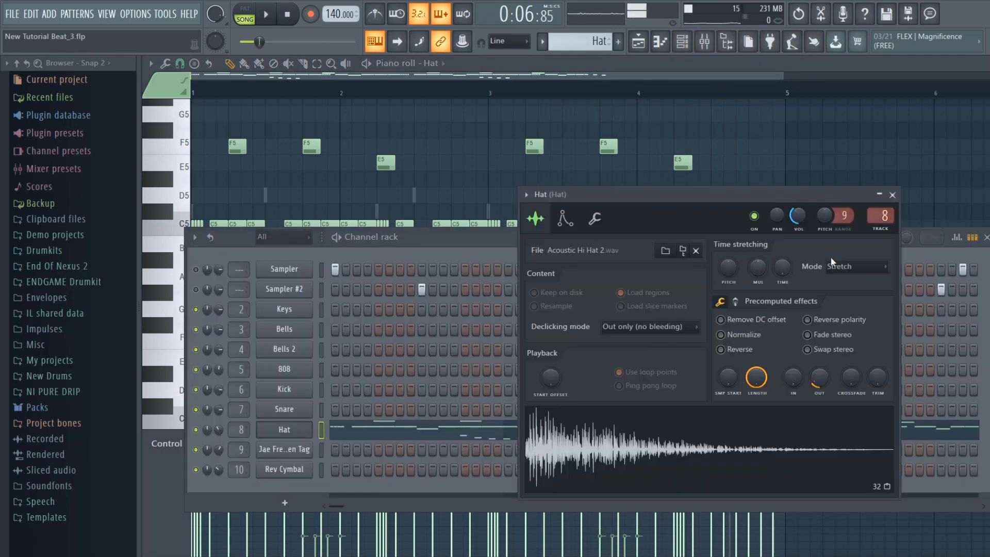
{"action": "left_click", "coordinate": [866, 268]}
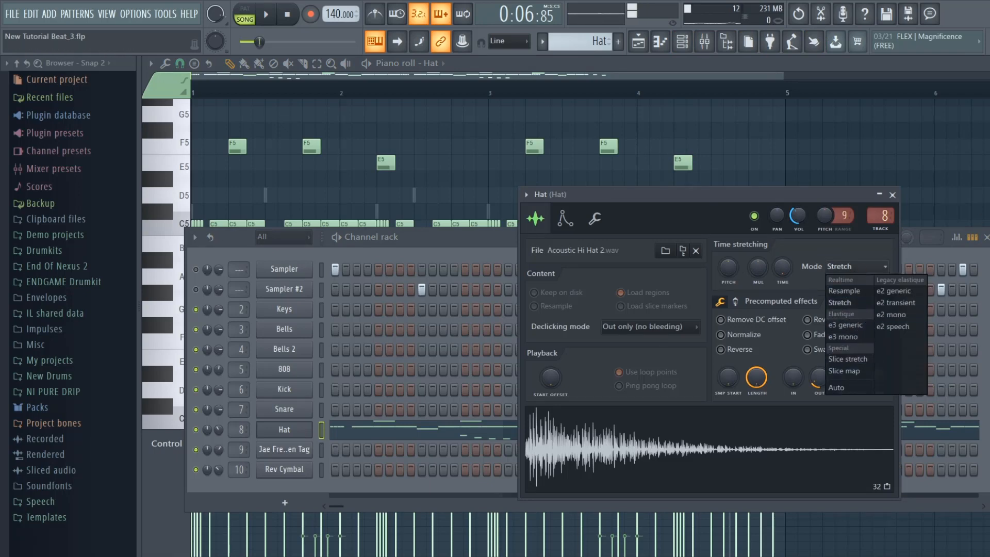
{"action": "left_click", "coordinate": [983, 64]}
{"action": "left_click", "coordinate": [985, 63]}
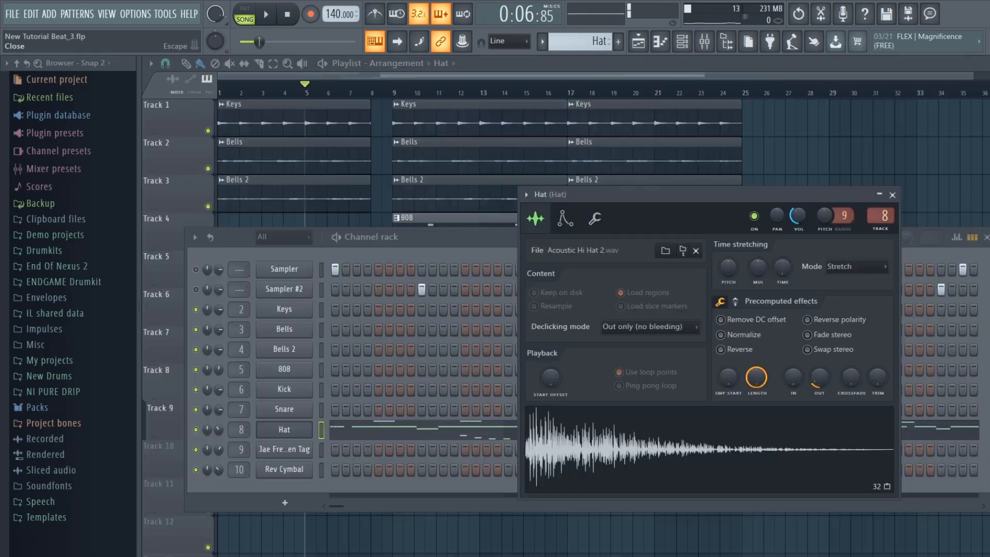
Move the playback position to bar 9 and play the arrangement with the Hat channel's sample settings open
{"action": "left_click", "coordinate": [395, 97]}
{"action": "left_click", "coordinate": [682, 41]}
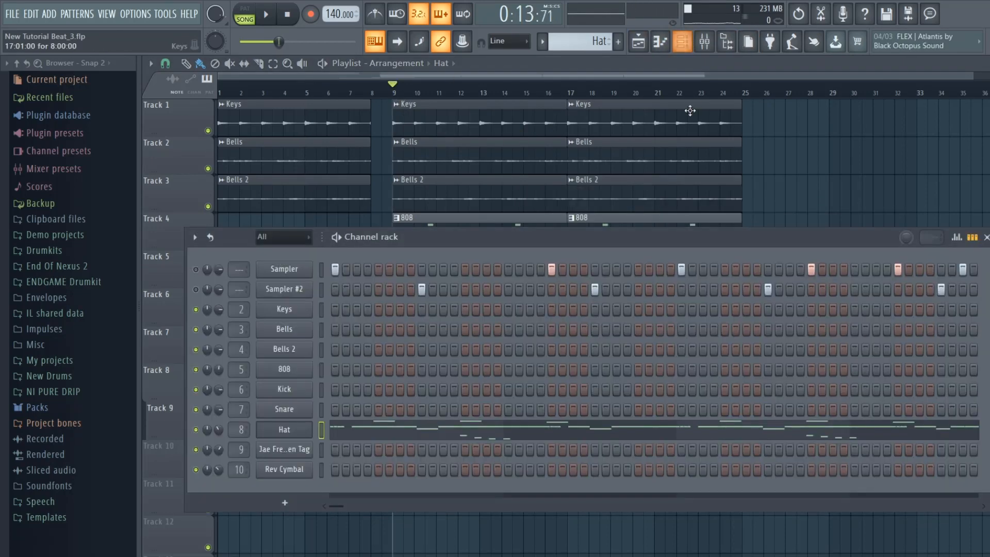
{"action": "left_click", "coordinate": [300, 431]}
{"action": "key", "text": "space"}
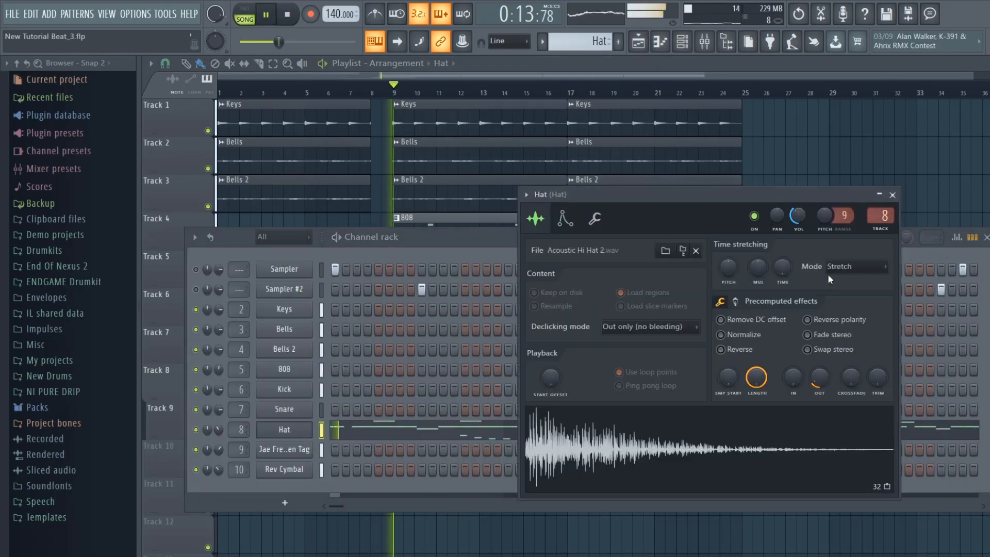
During playback, try the e3 generic, e3 mono, e2 transient and e2 generic time-stretching modes on the hat sample
{"action": "left_click", "coordinate": [839, 265]}
{"action": "left_click", "coordinate": [855, 327]}
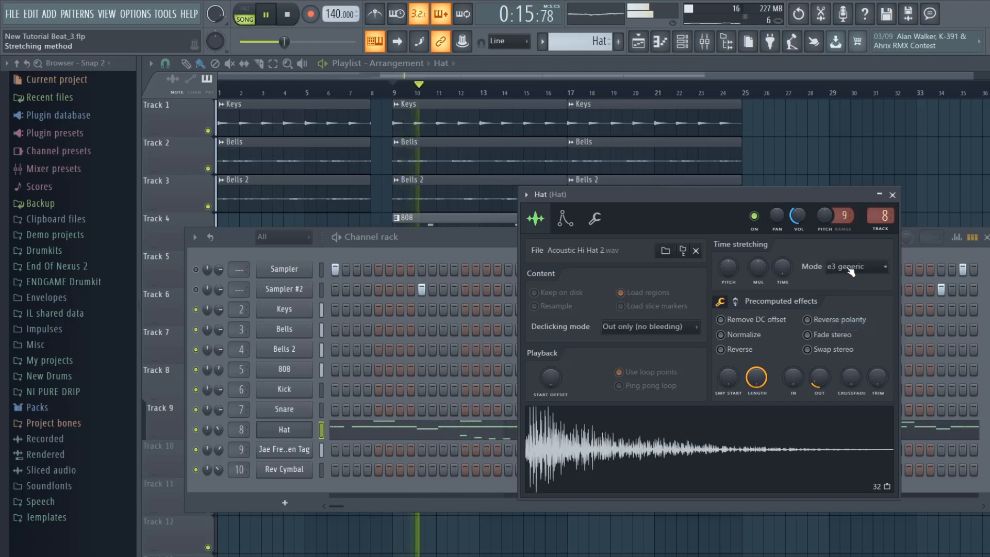
{"action": "left_click", "coordinate": [842, 267]}
{"action": "left_click", "coordinate": [850, 338]}
{"action": "left_click", "coordinate": [858, 267]}
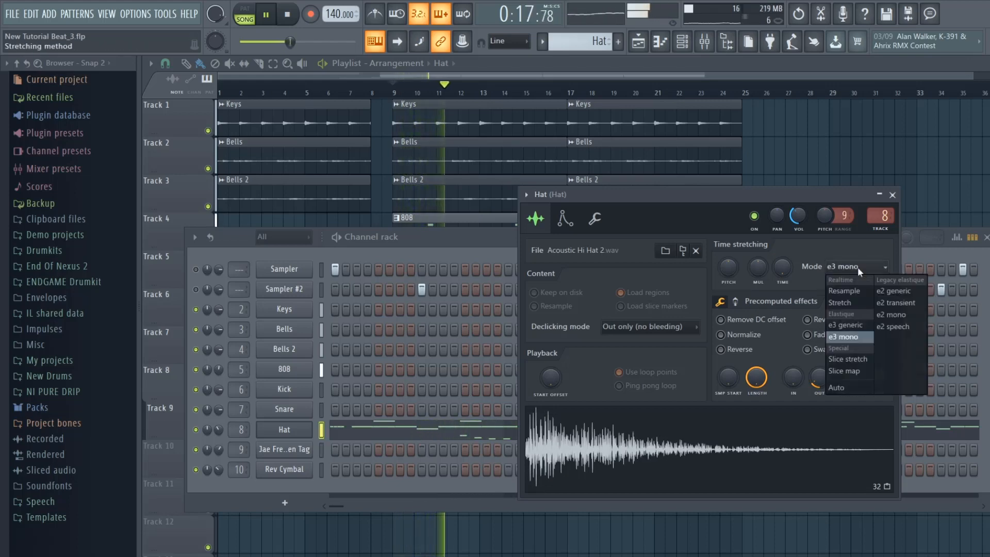
{"action": "left_click", "coordinate": [893, 304]}
{"action": "left_click", "coordinate": [858, 266]}
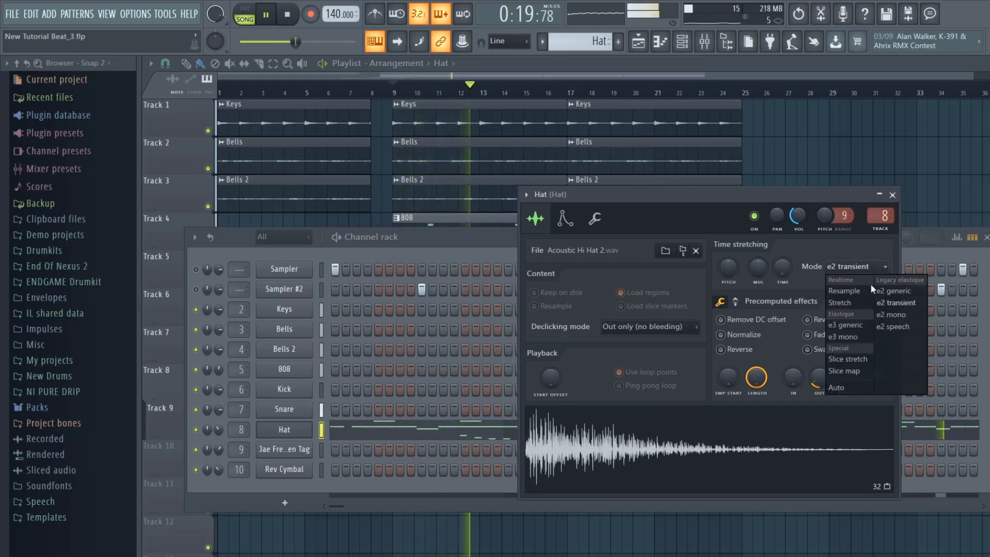
{"action": "left_click", "coordinate": [879, 290]}
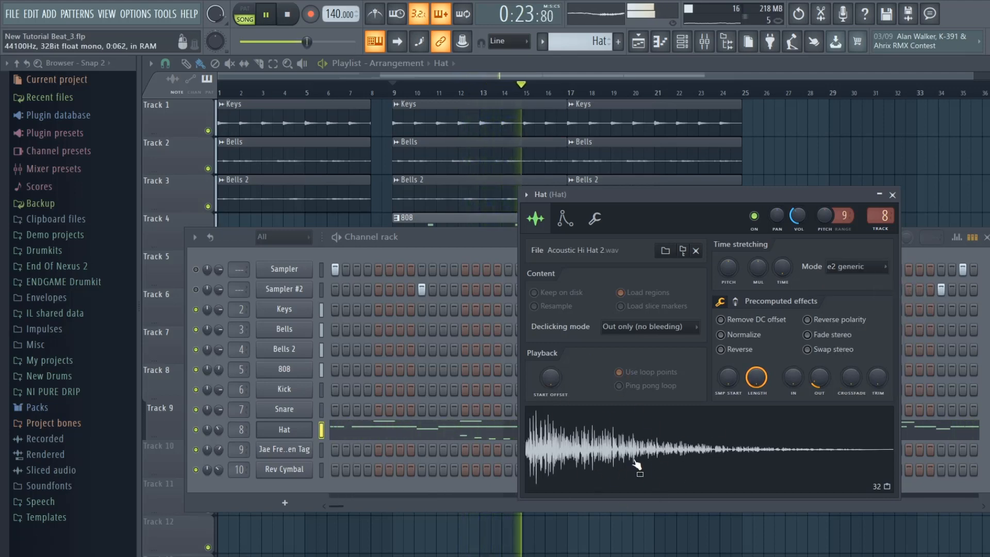
Try the e2 speech, Slice map and Slice stretch time-stretching modes on the hat sample
{"action": "left_click", "coordinate": [859, 266]}
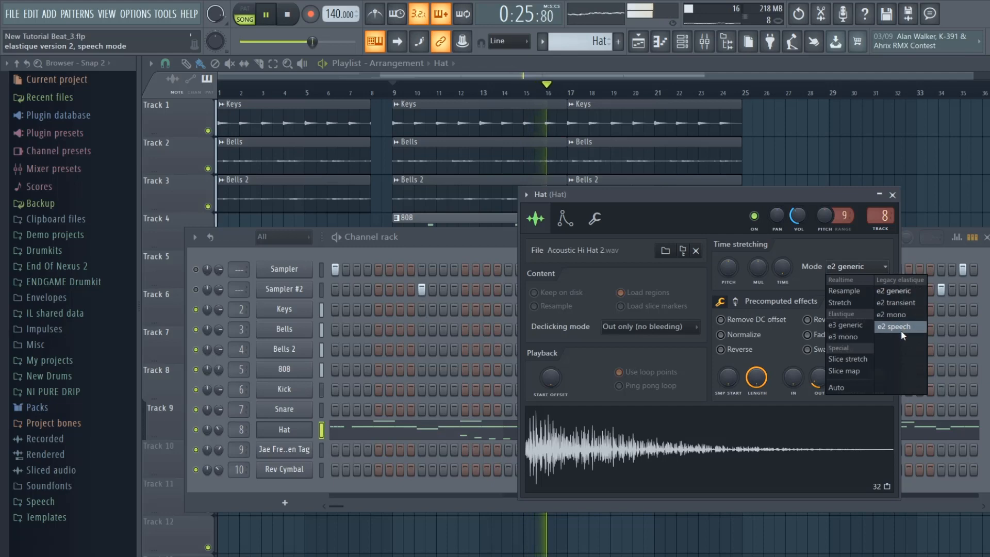
{"action": "left_click", "coordinate": [901, 330]}
{"action": "left_click", "coordinate": [858, 268]}
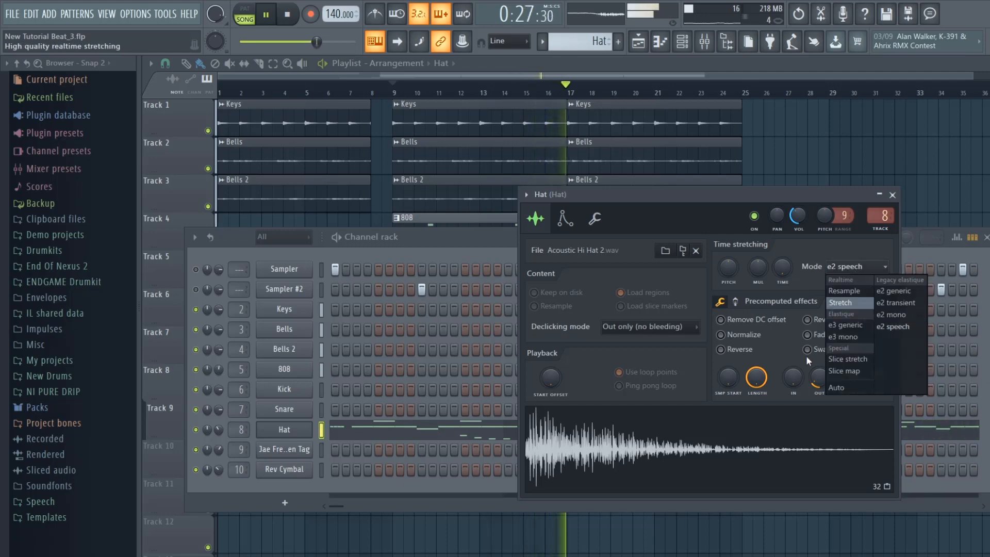
{"action": "left_click", "coordinate": [845, 371]}
{"action": "left_click", "coordinate": [848, 268]}
{"action": "left_click", "coordinate": [848, 359]}
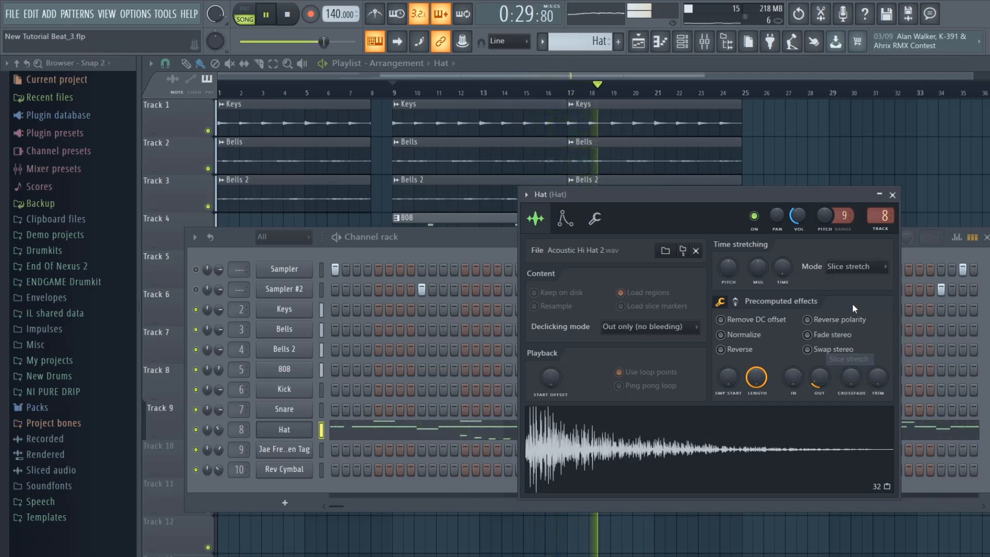
Compare e2 generic with e2 transient, leave the hat's stretching mode on e2 generic, stop playback and close the sample settings
{"action": "left_click", "coordinate": [856, 267]}
{"action": "left_click", "coordinate": [896, 291]}
{"action": "left_click", "coordinate": [869, 269]}
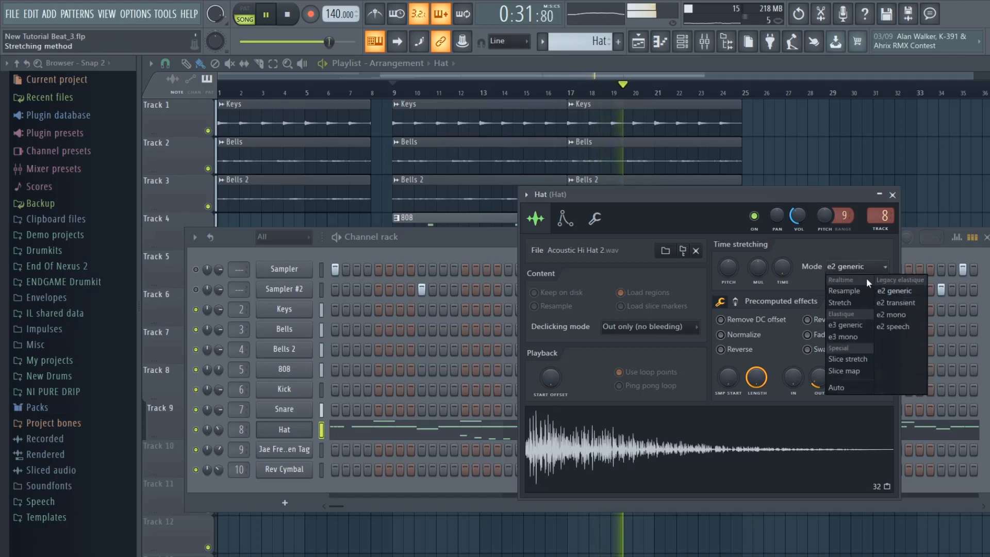
{"action": "left_click", "coordinate": [897, 303]}
{"action": "left_click", "coordinate": [873, 266]}
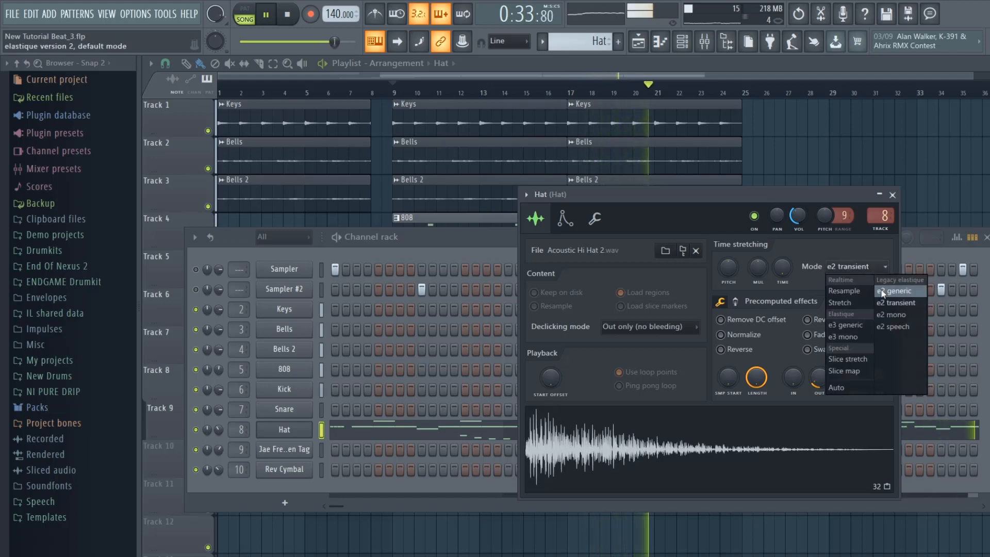
{"action": "left_click", "coordinate": [885, 292]}
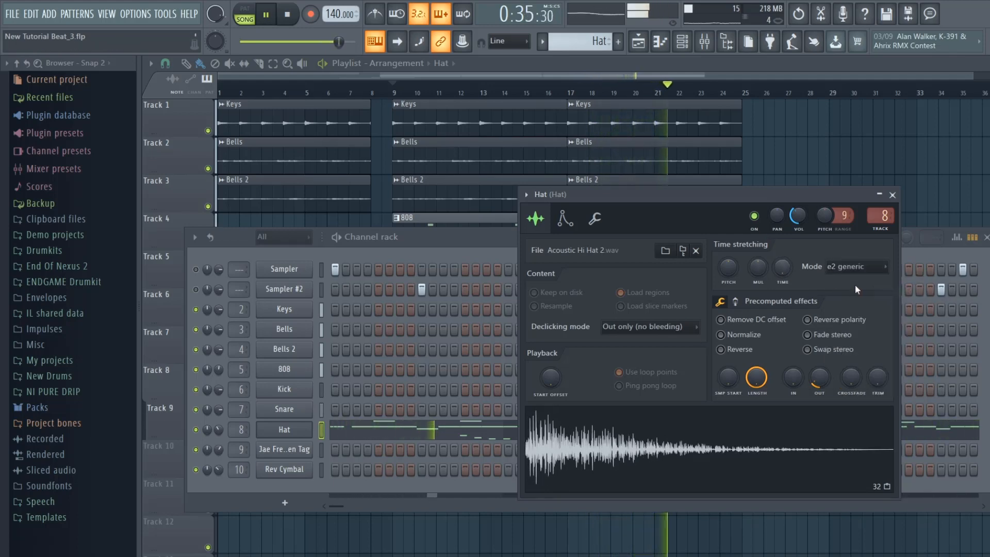
{"action": "key", "text": "space"}
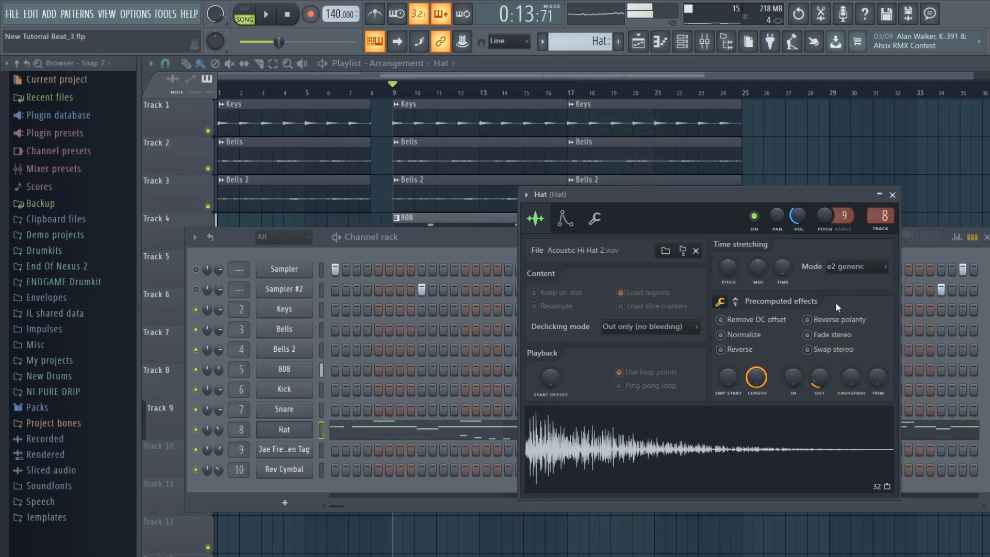
{"action": "left_click", "coordinate": [893, 196]}
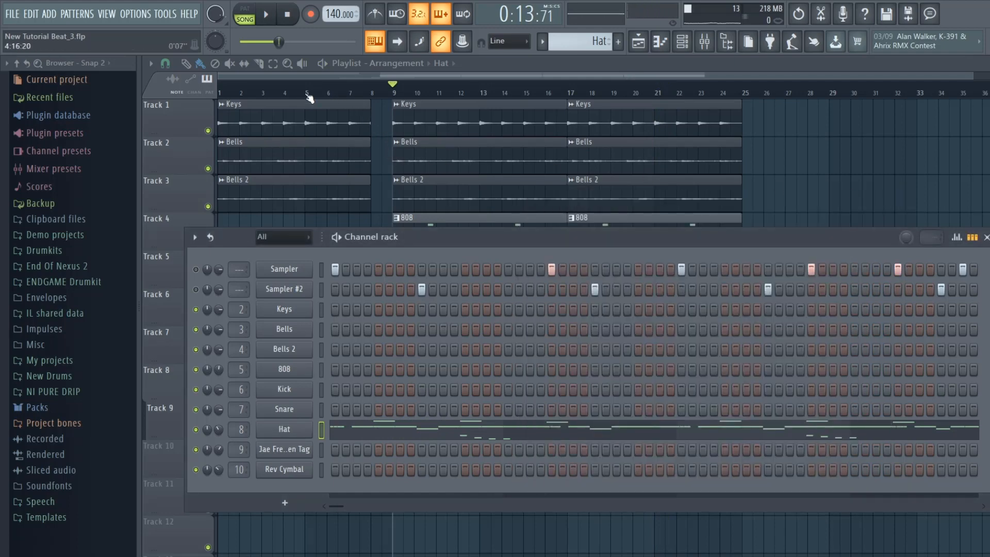
Look over the hat notes in the piano roll and listen to the arrangement from bar 7
{"action": "left_click", "coordinate": [422, 435]}
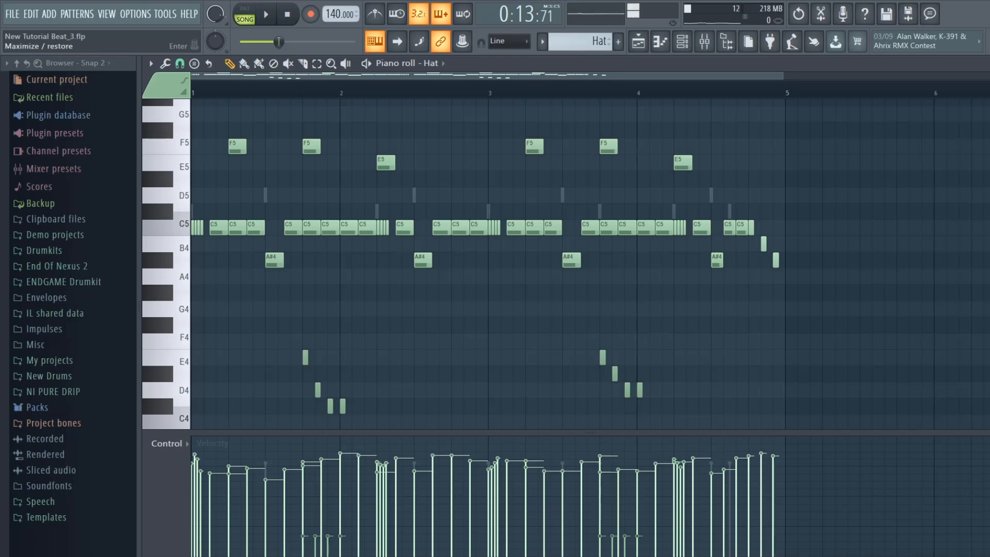
{"action": "key", "text": "Escape"}
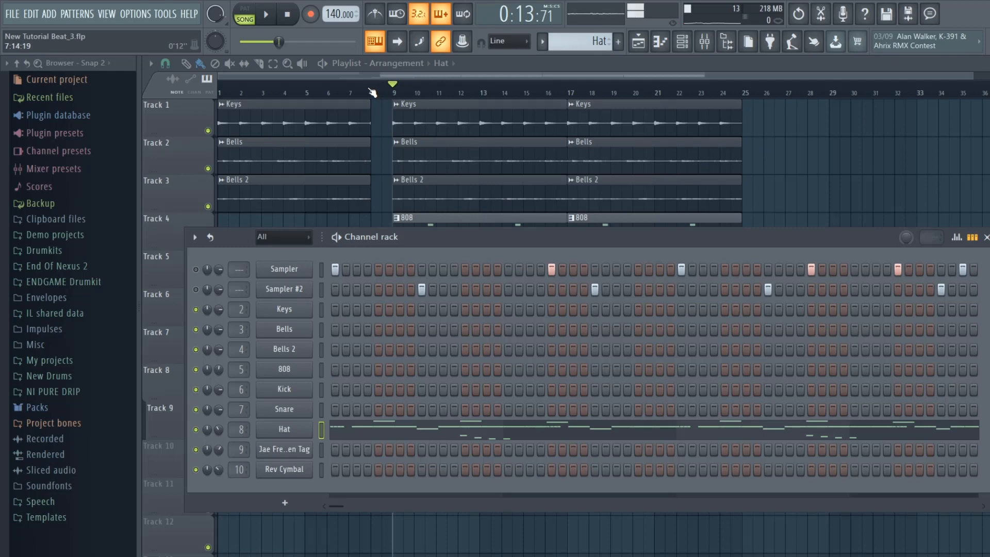
{"action": "left_click", "coordinate": [349, 95]}
{"action": "key", "text": "space"}
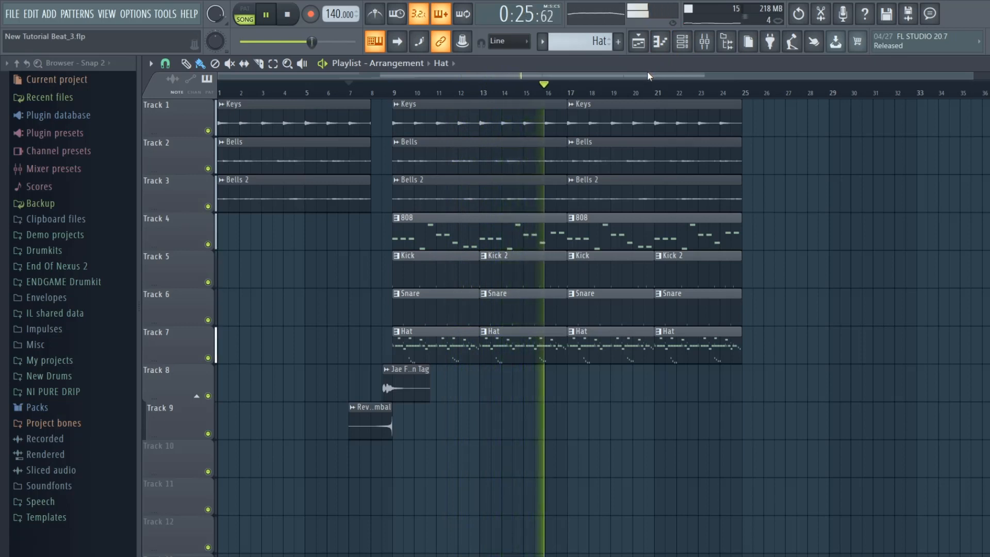
{"action": "key", "text": "space"}
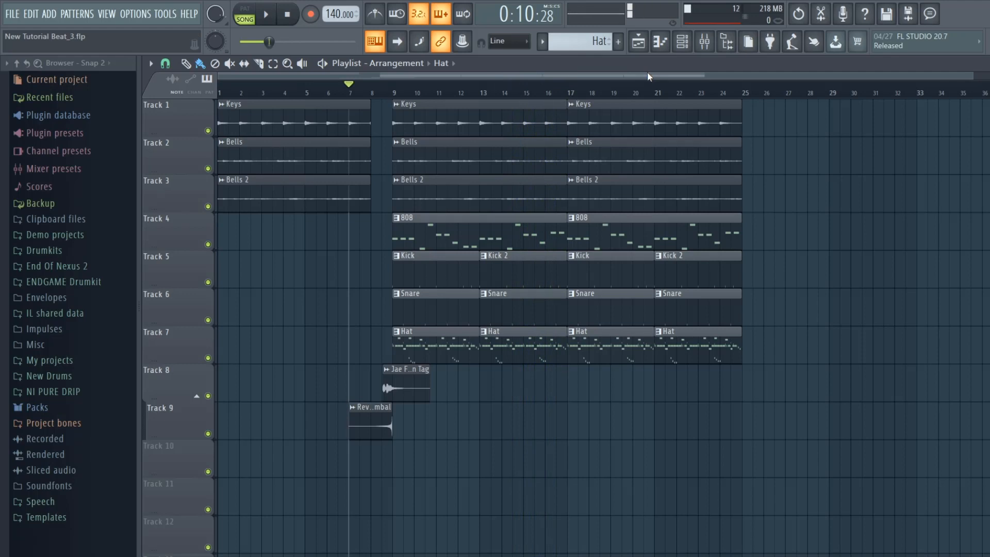
{"action": "double_click", "coordinate": [432, 342]}
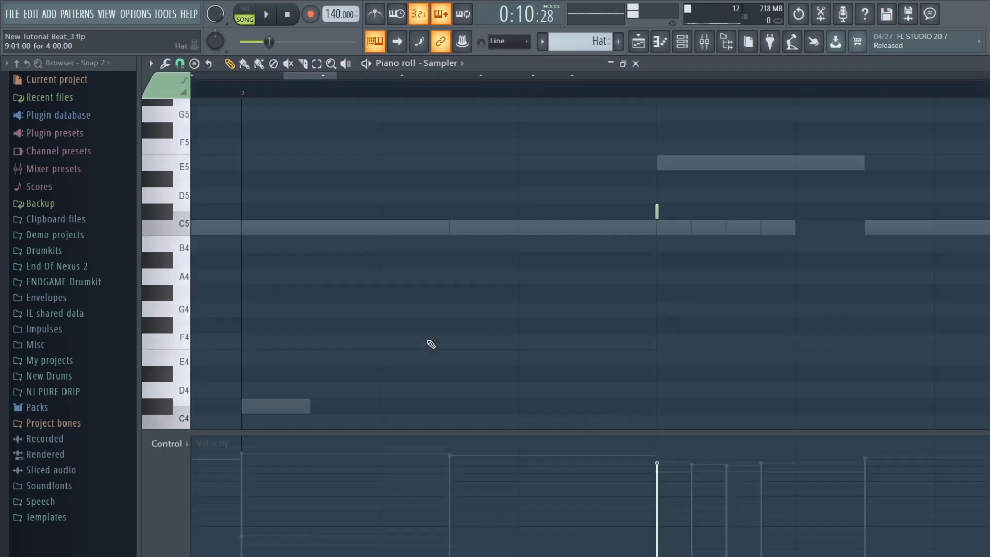
{"action": "key", "text": "Escape"}
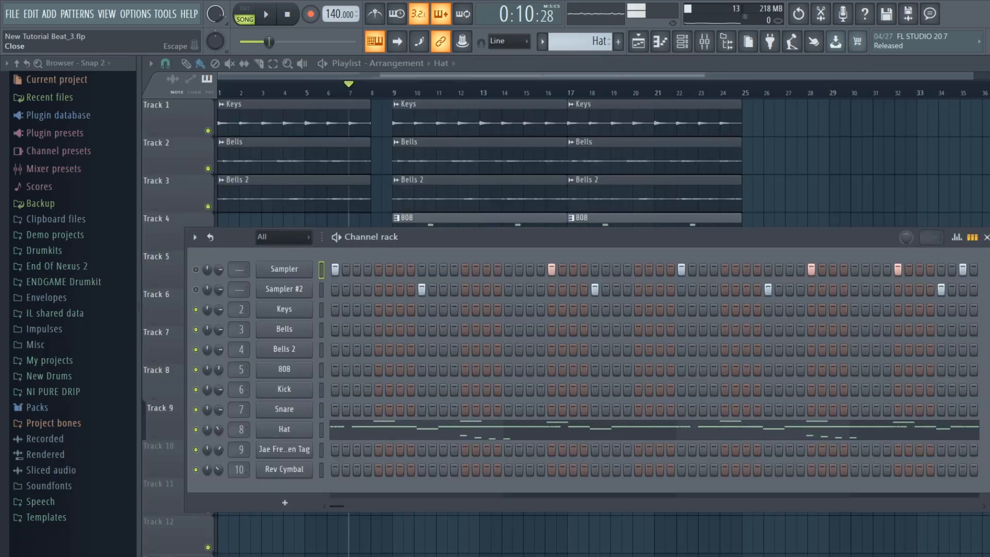